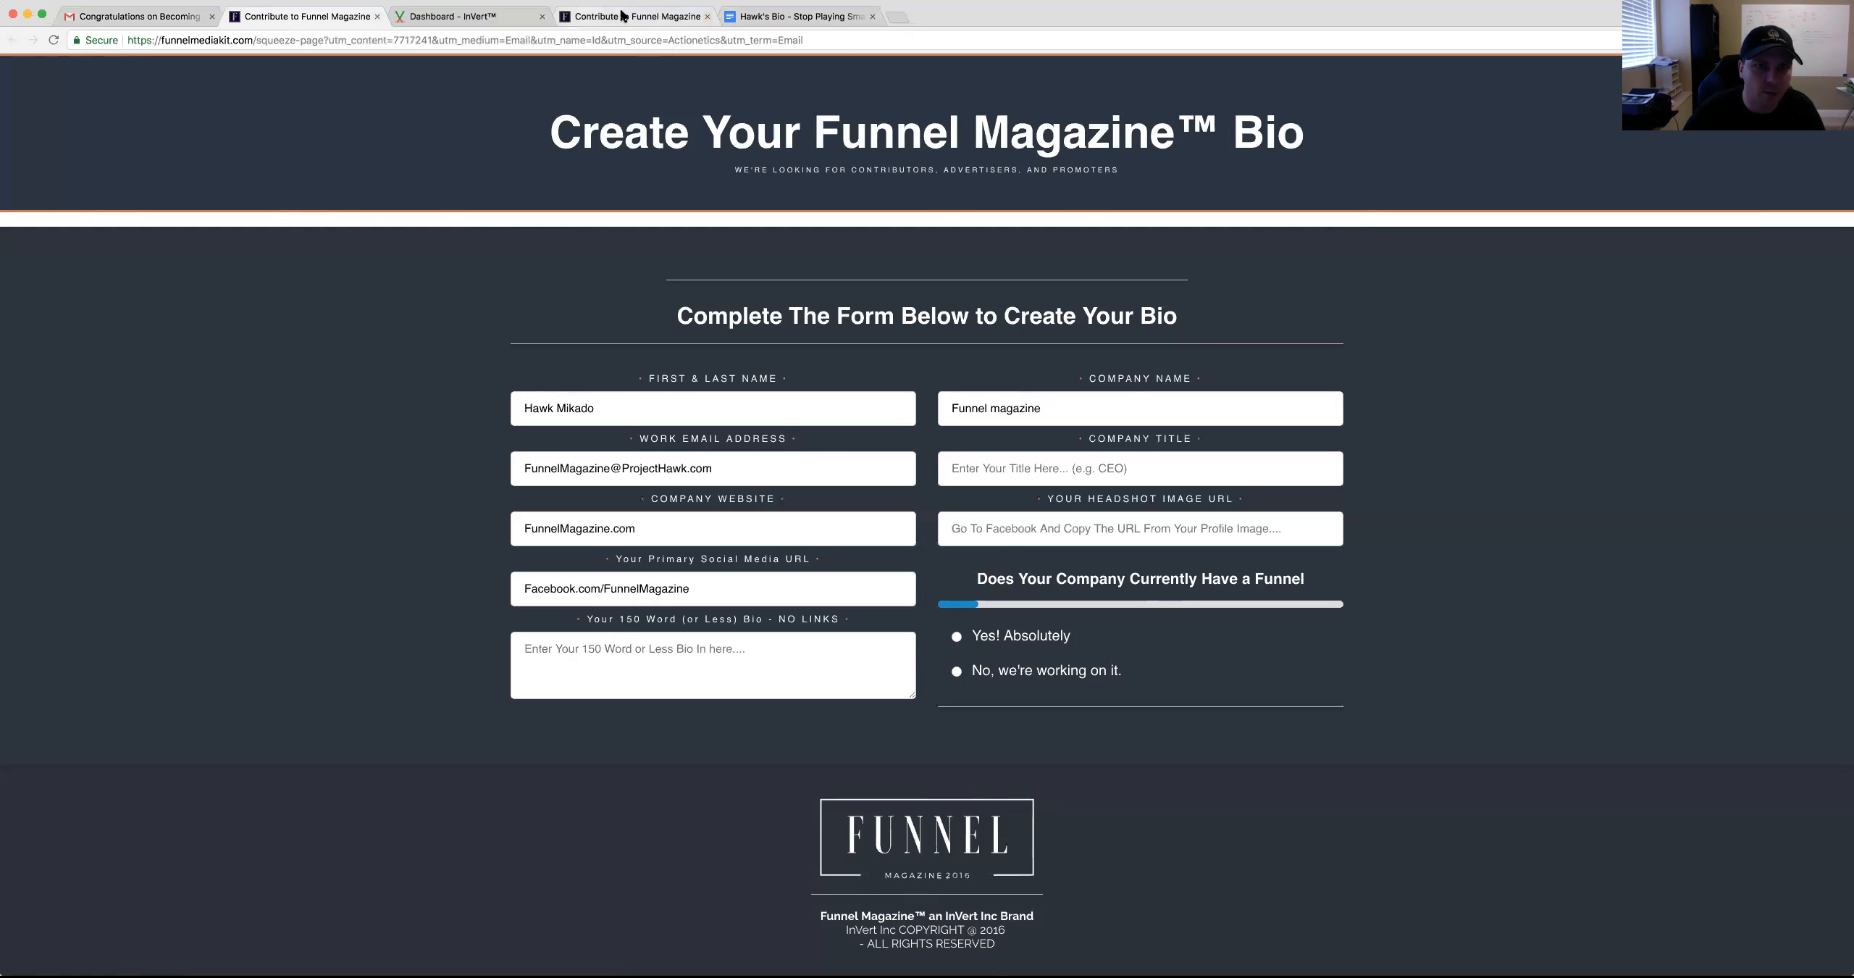
# Switch from the Funnel Magazine bio form to the Google Docs bio document
pyautogui.click(793, 17)
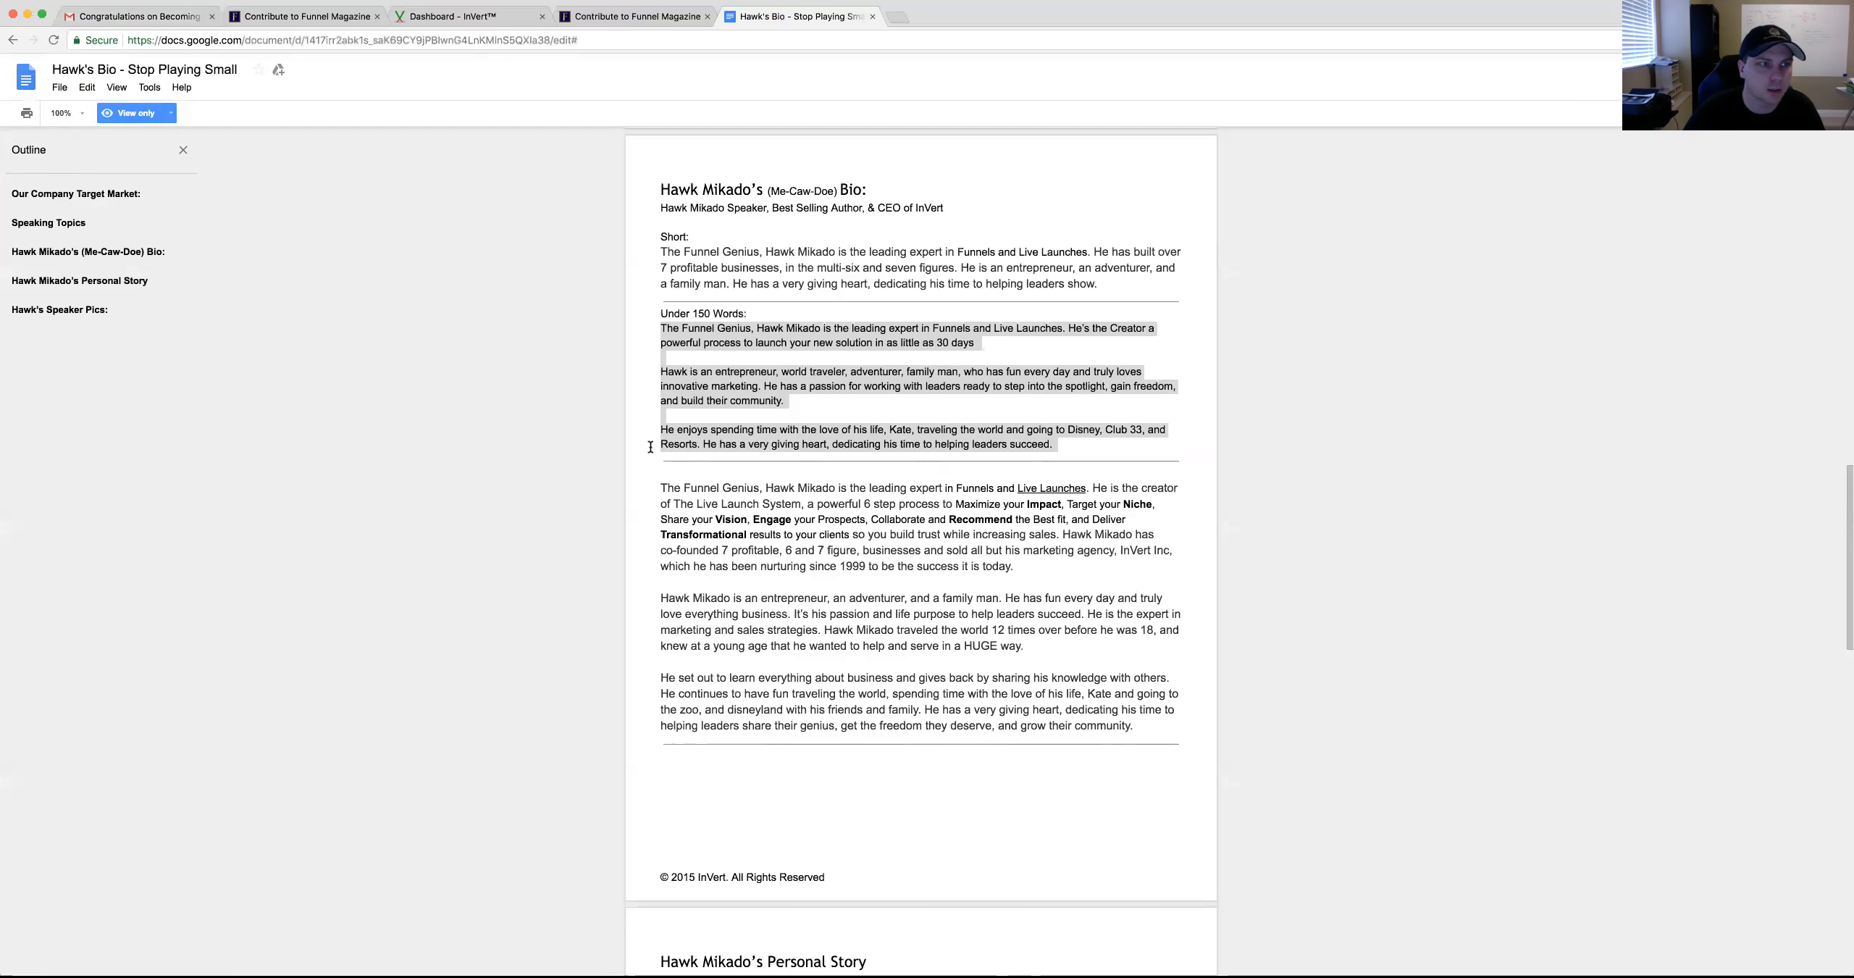
# Select the three Under 150 Words paragraphs and confirm with Word count that they total 105 words
pyautogui.click(660, 327)
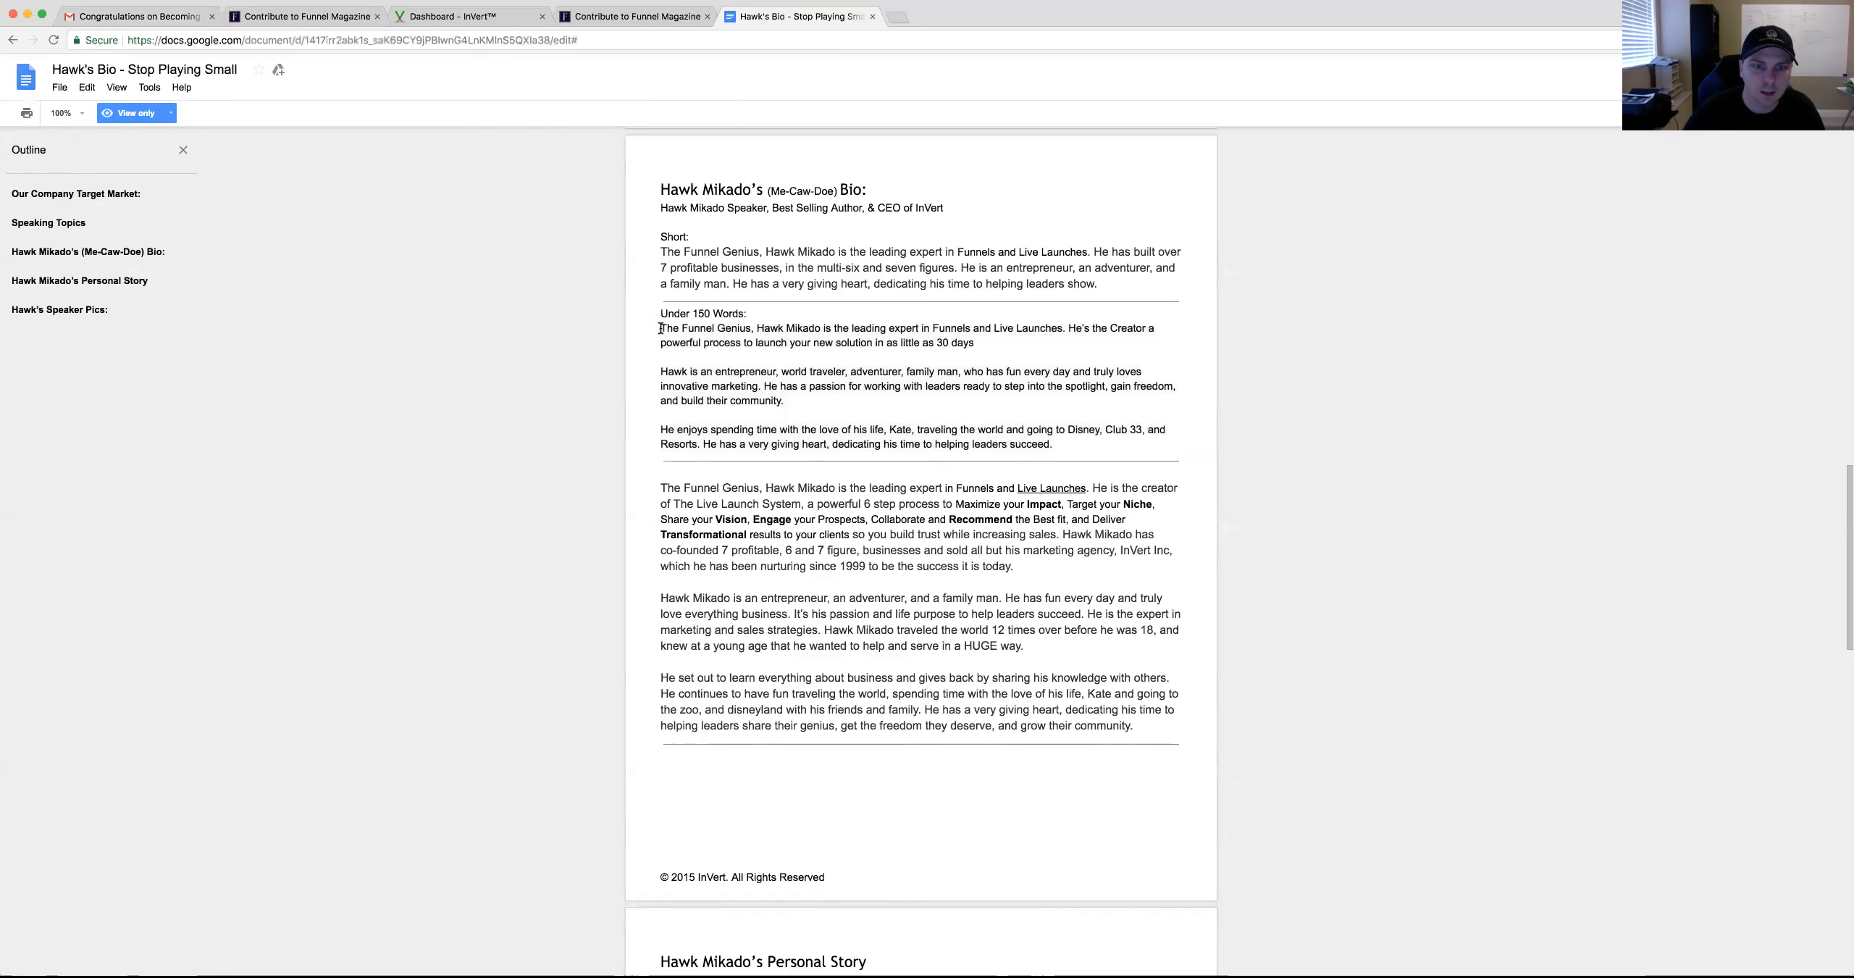
pyautogui.moveTo(822, 367); pyautogui.dragTo(1045, 441)
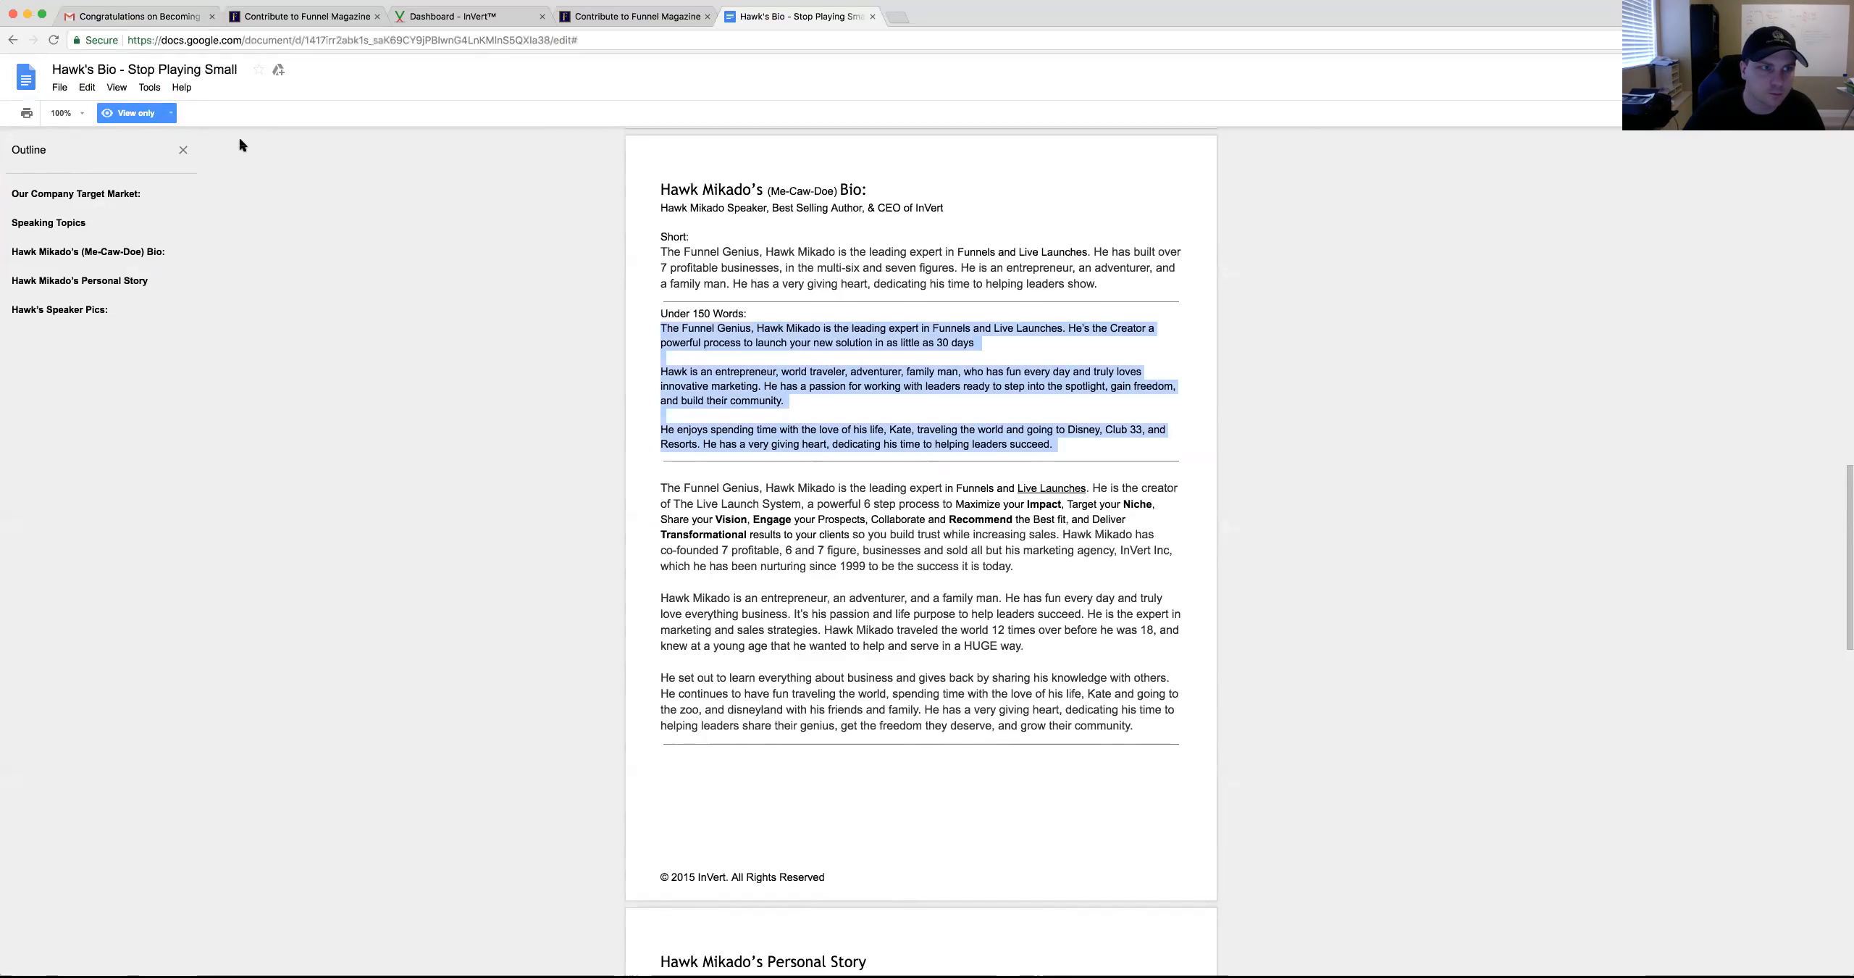
pyautogui.click(149, 87)
pyautogui.click(201, 134)
pyautogui.doubleClick(989, 499)
pyautogui.click(994, 499)
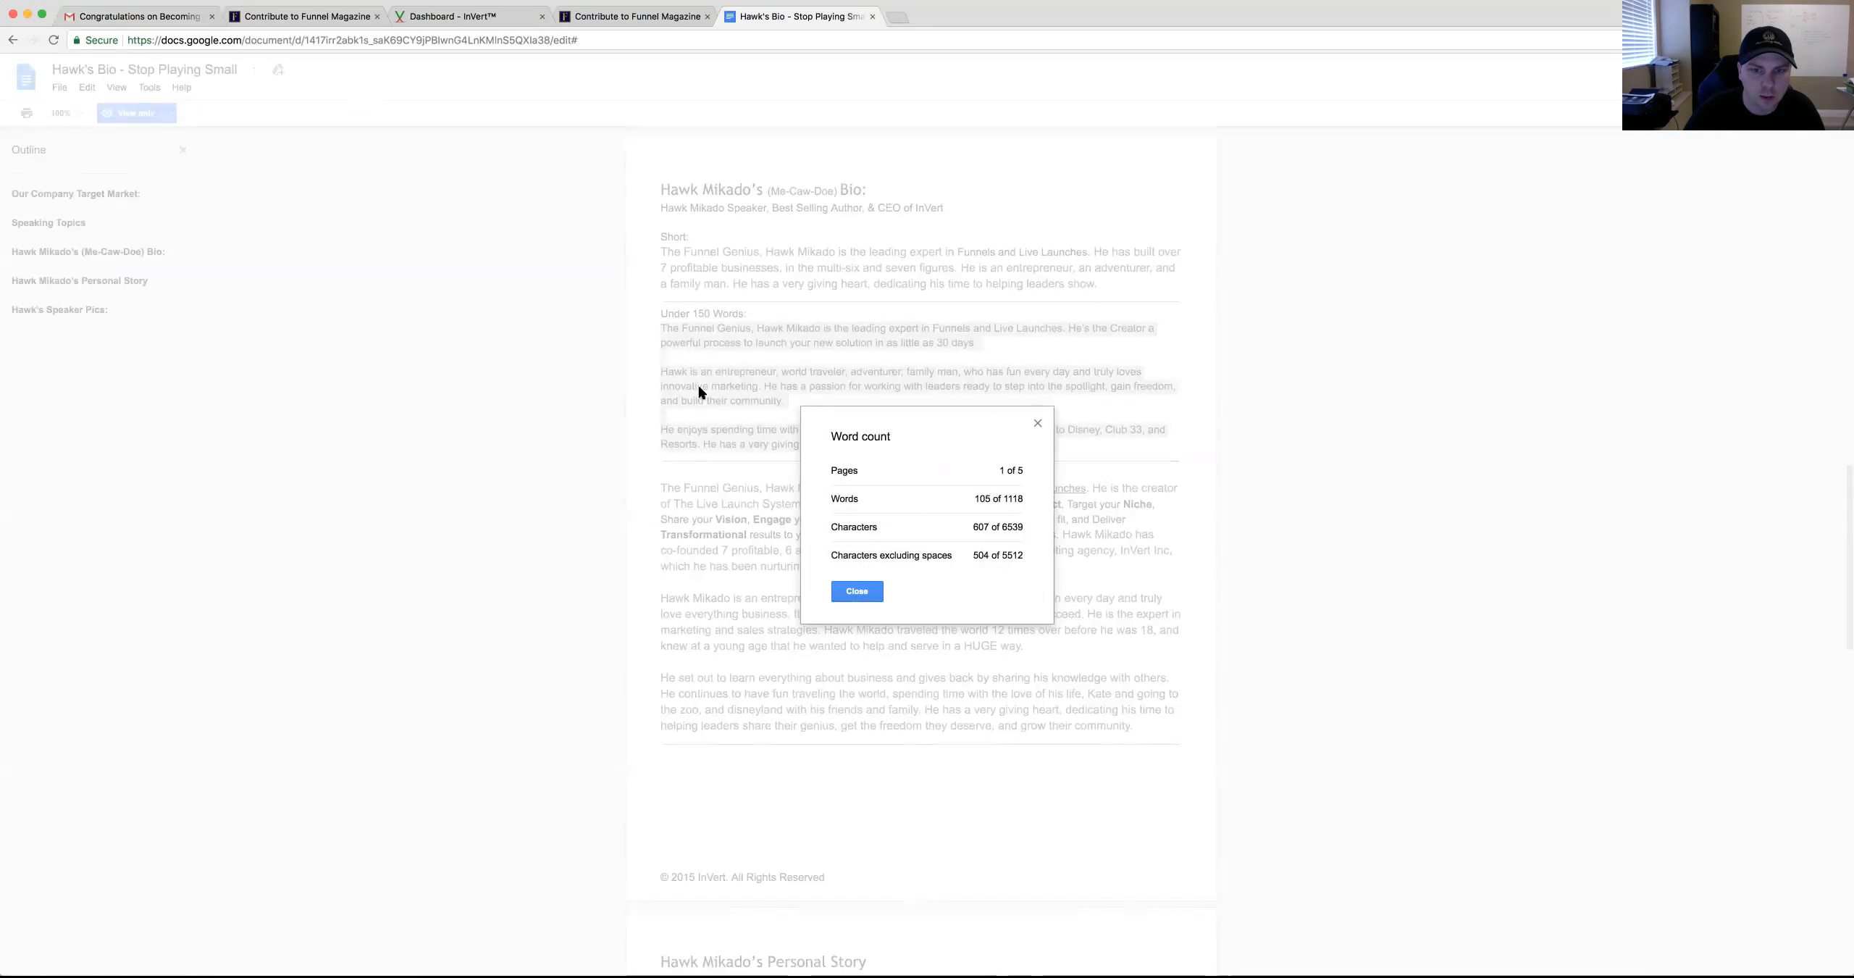
pyautogui.click(856, 591)
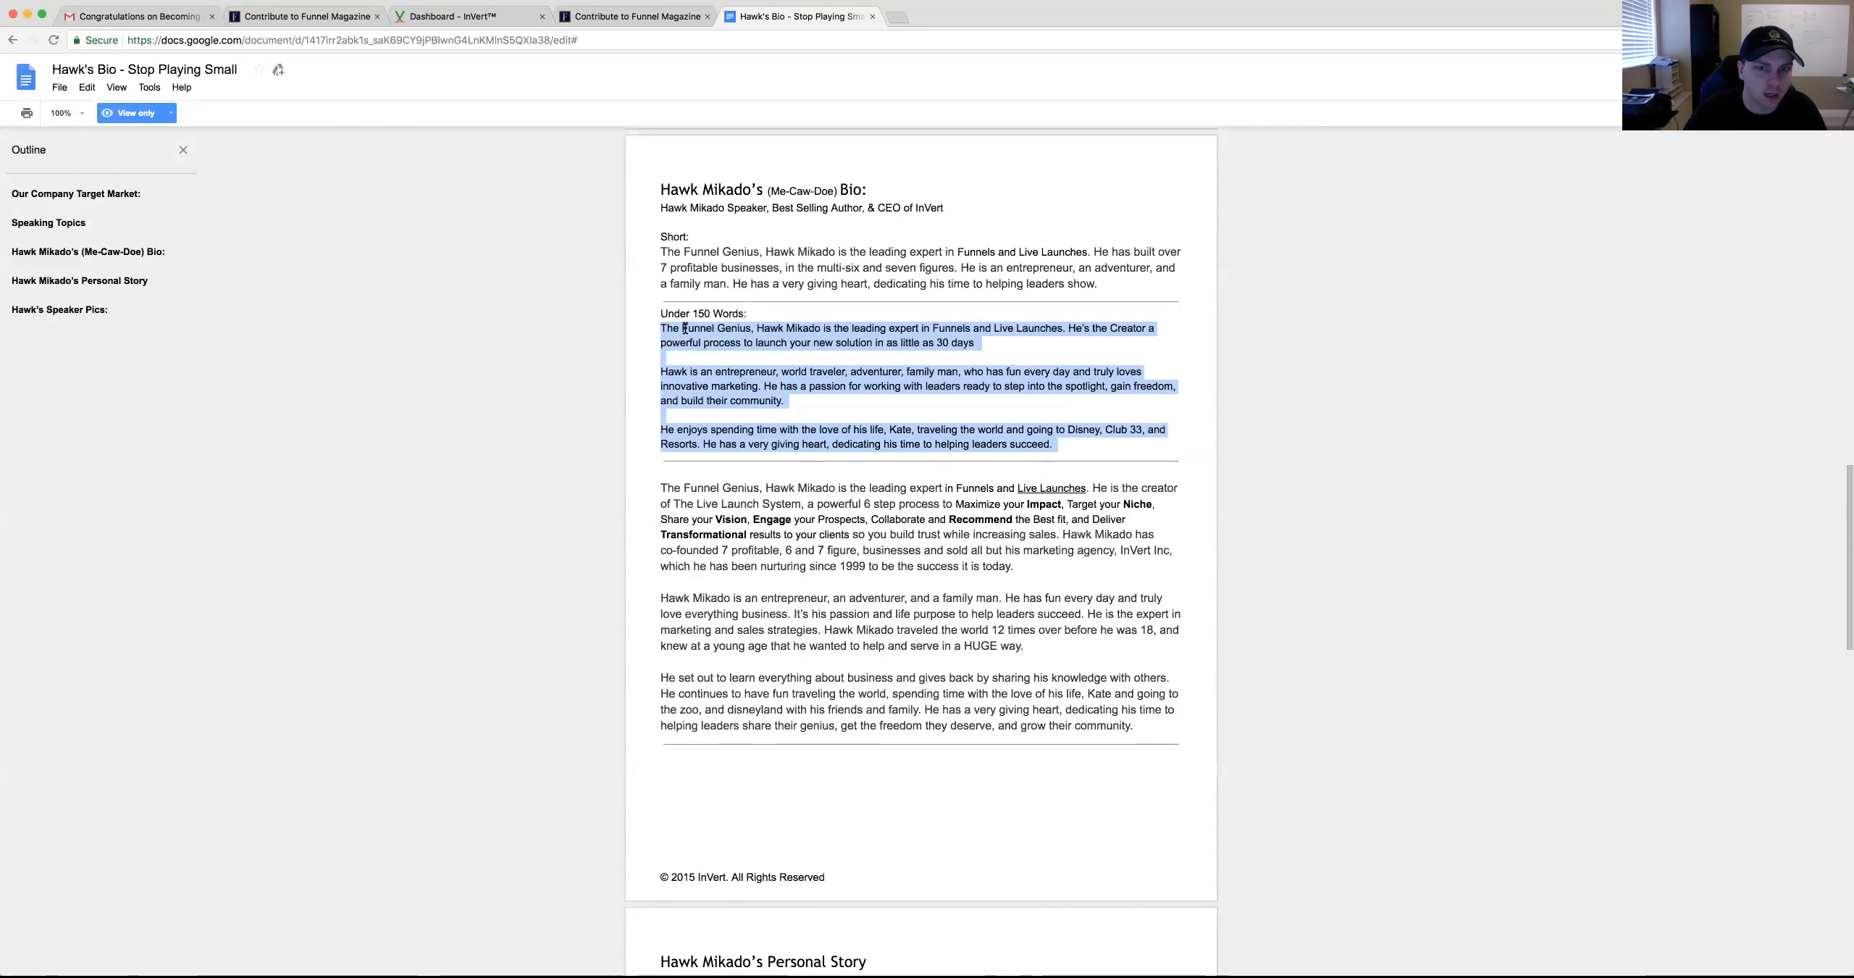
# Reselect the three Under 150 Words paragraphs for copying and return to the bio form
pyautogui.click(634, 321)
pyautogui.moveTo(732, 349); pyautogui.dragTo(1091, 441)
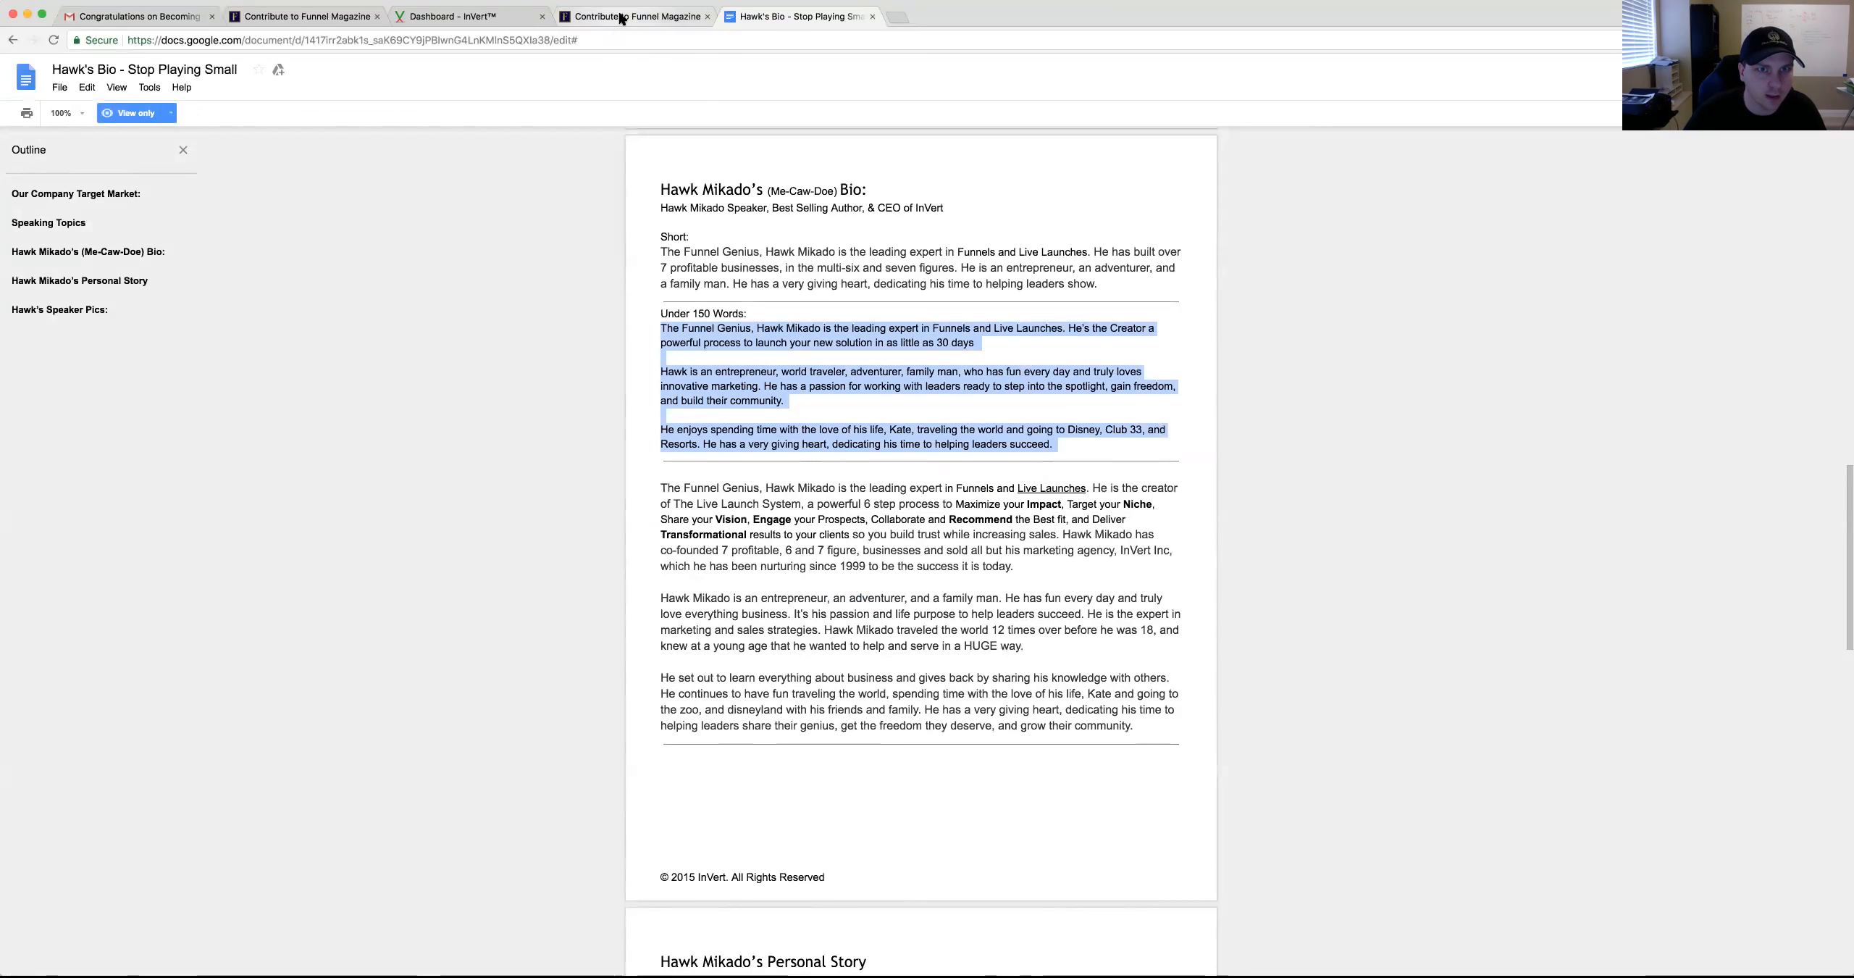
pyautogui.click(621, 18)
# Paste the Under 150 Words bio into the 150-word bio field, removing the trailing empty line
pyautogui.click(740, 660)
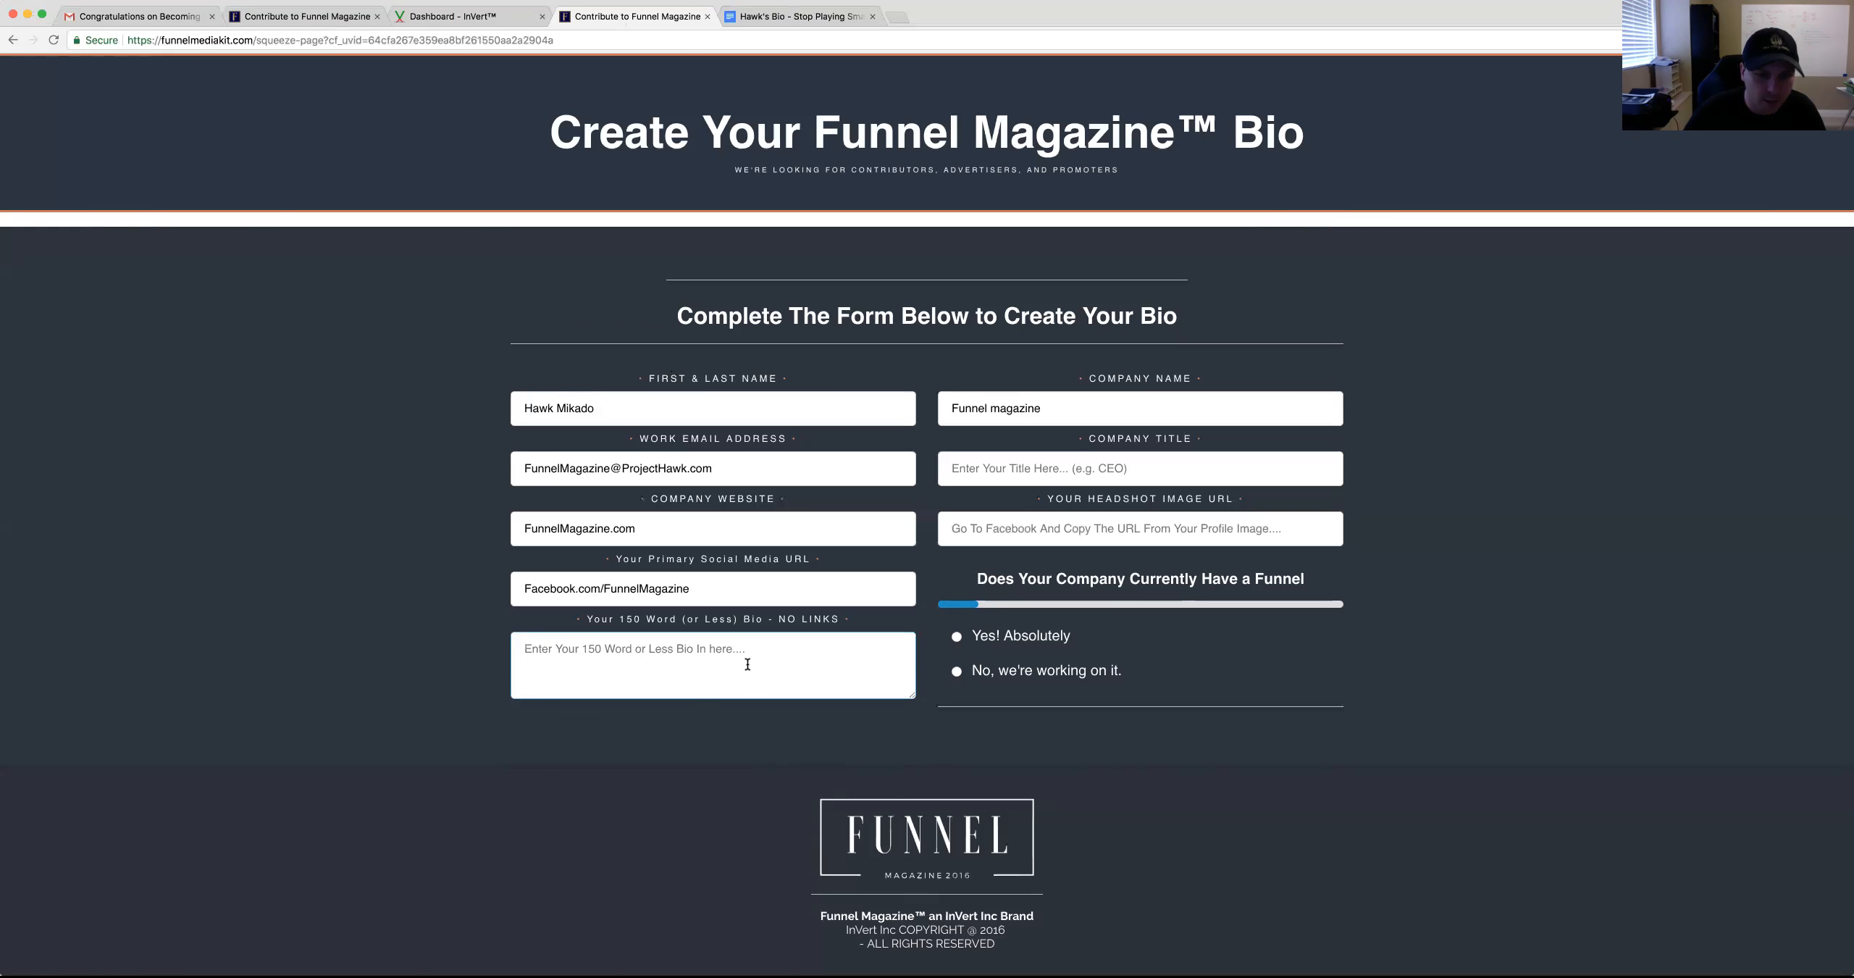
pyautogui.press('super+v')
pyautogui.press('BackSpace')
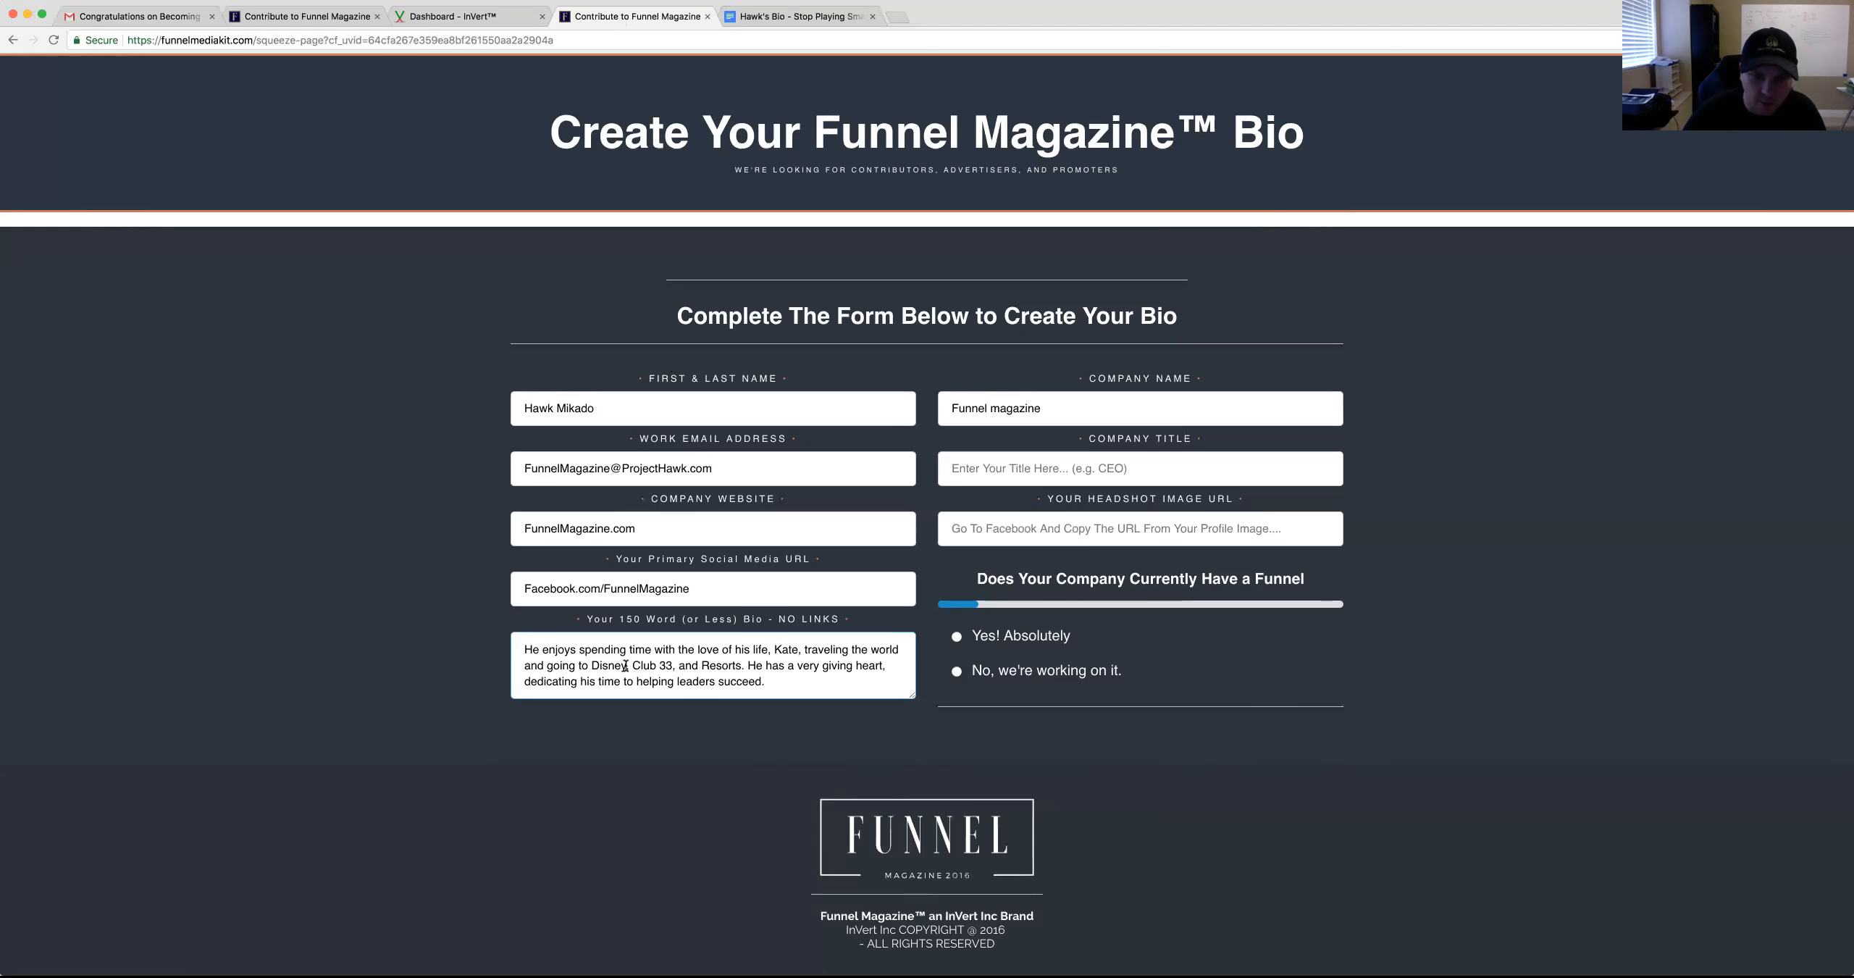
# Enter 'Publisher' as the company title
pyautogui.click(1031, 469)
pyautogui.write('Publisher')
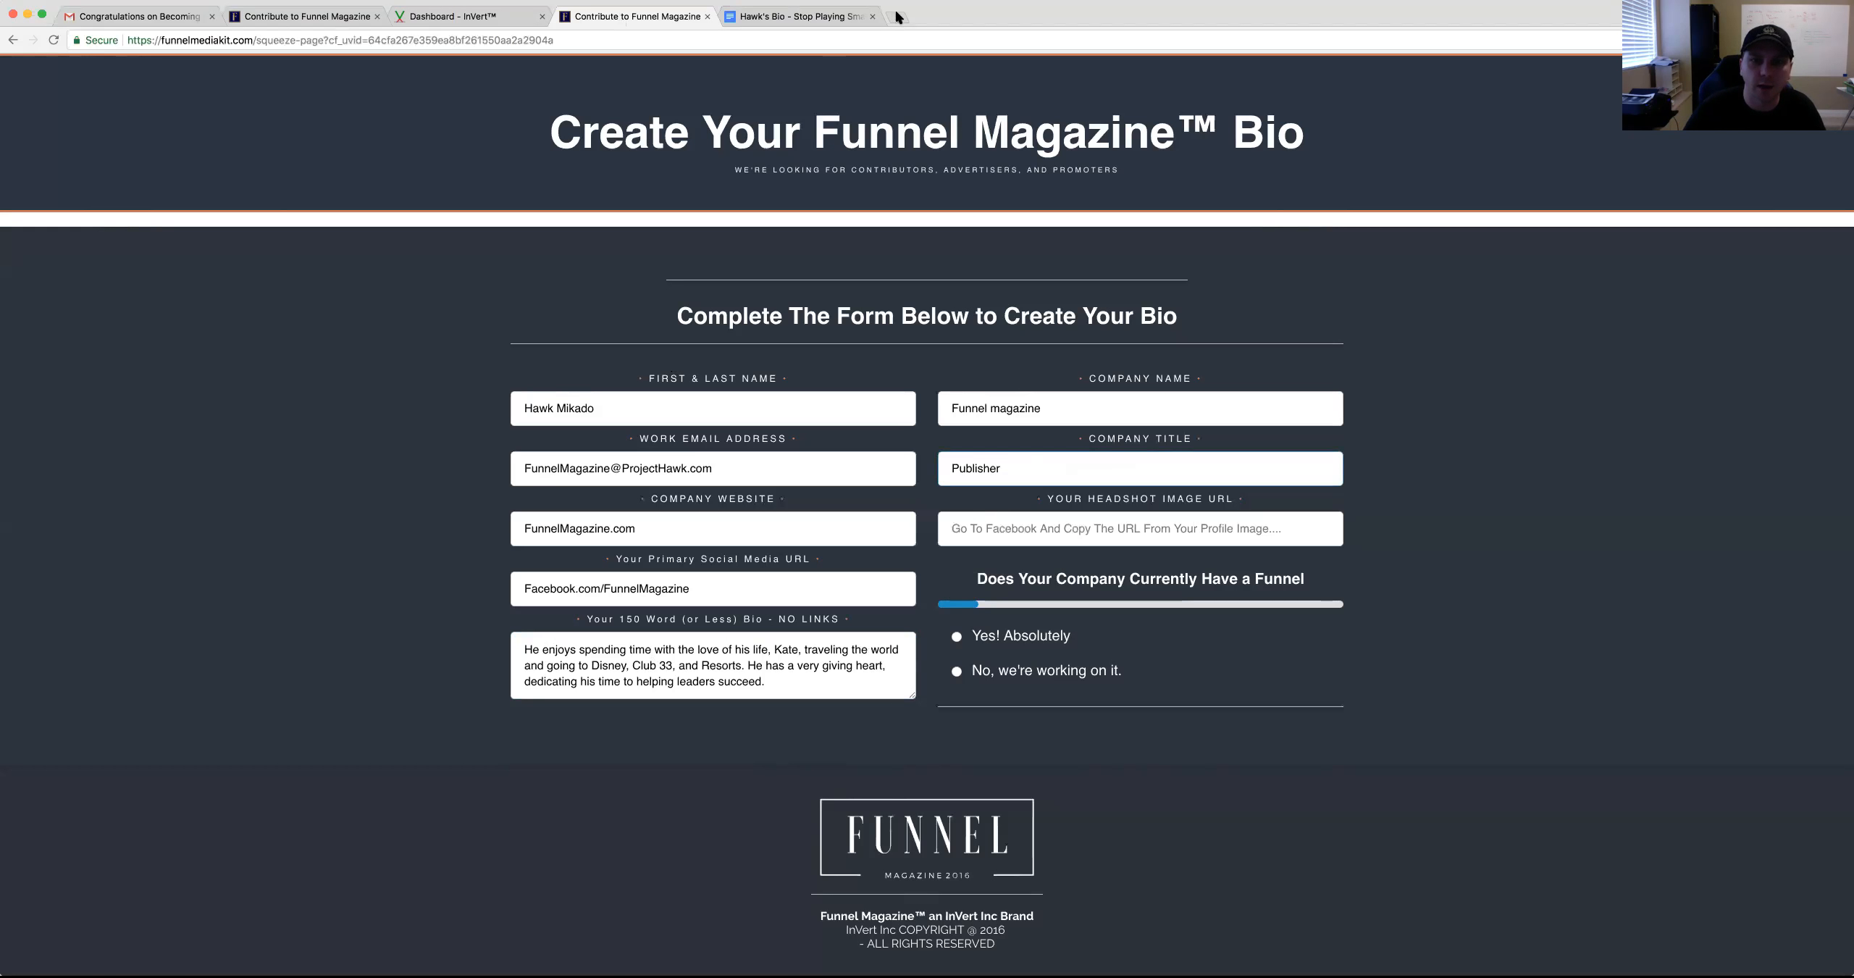
pyautogui.click(988, 520)
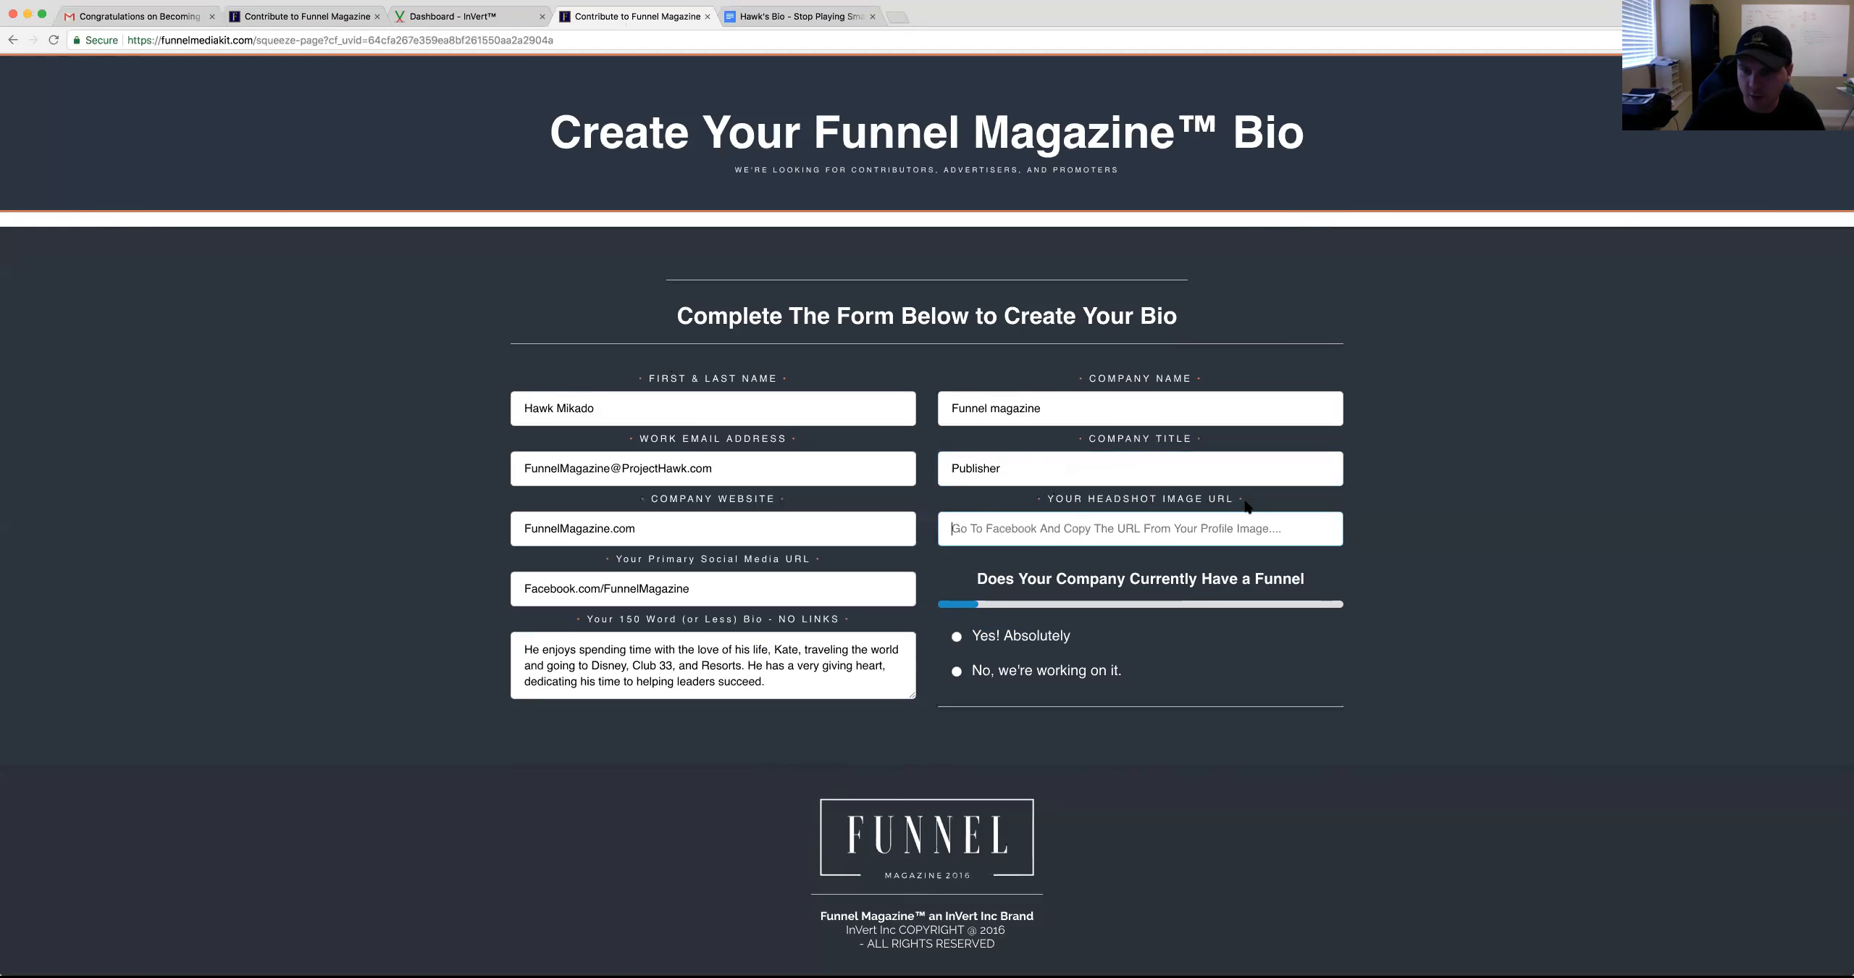
# Load the author's Facebook profile in a new tab and copy the profile picture's image address
pyautogui.click(896, 17)
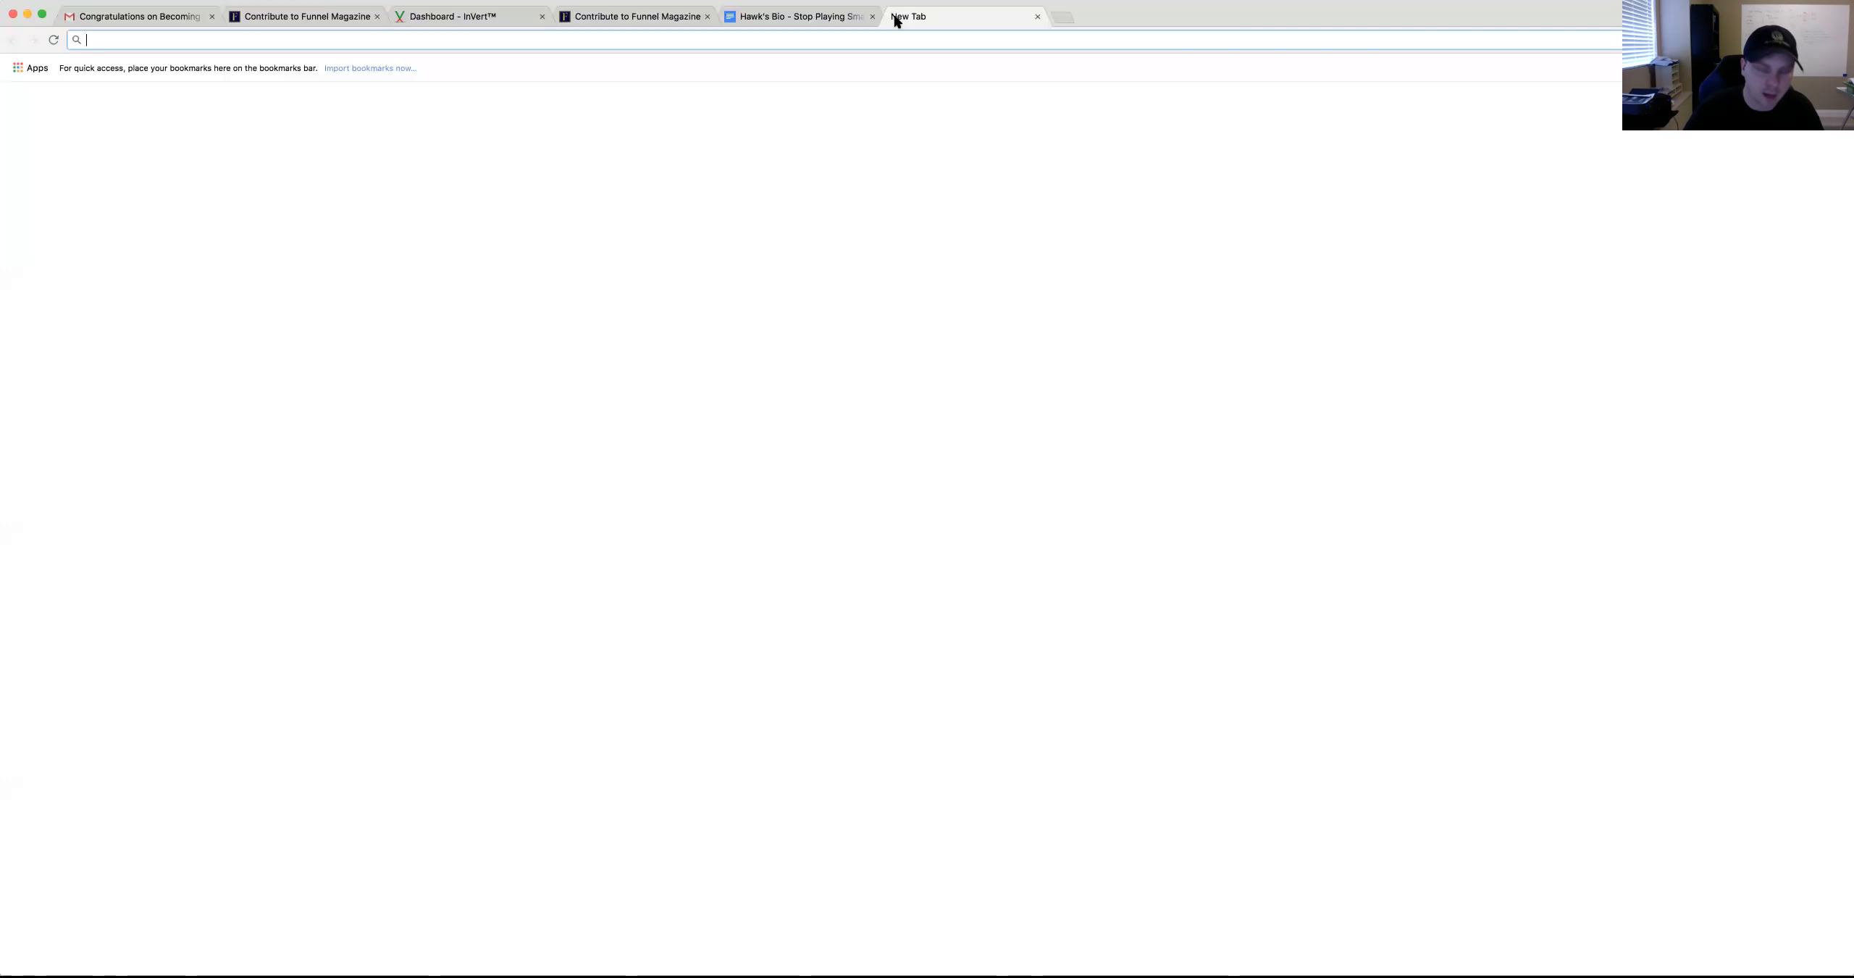
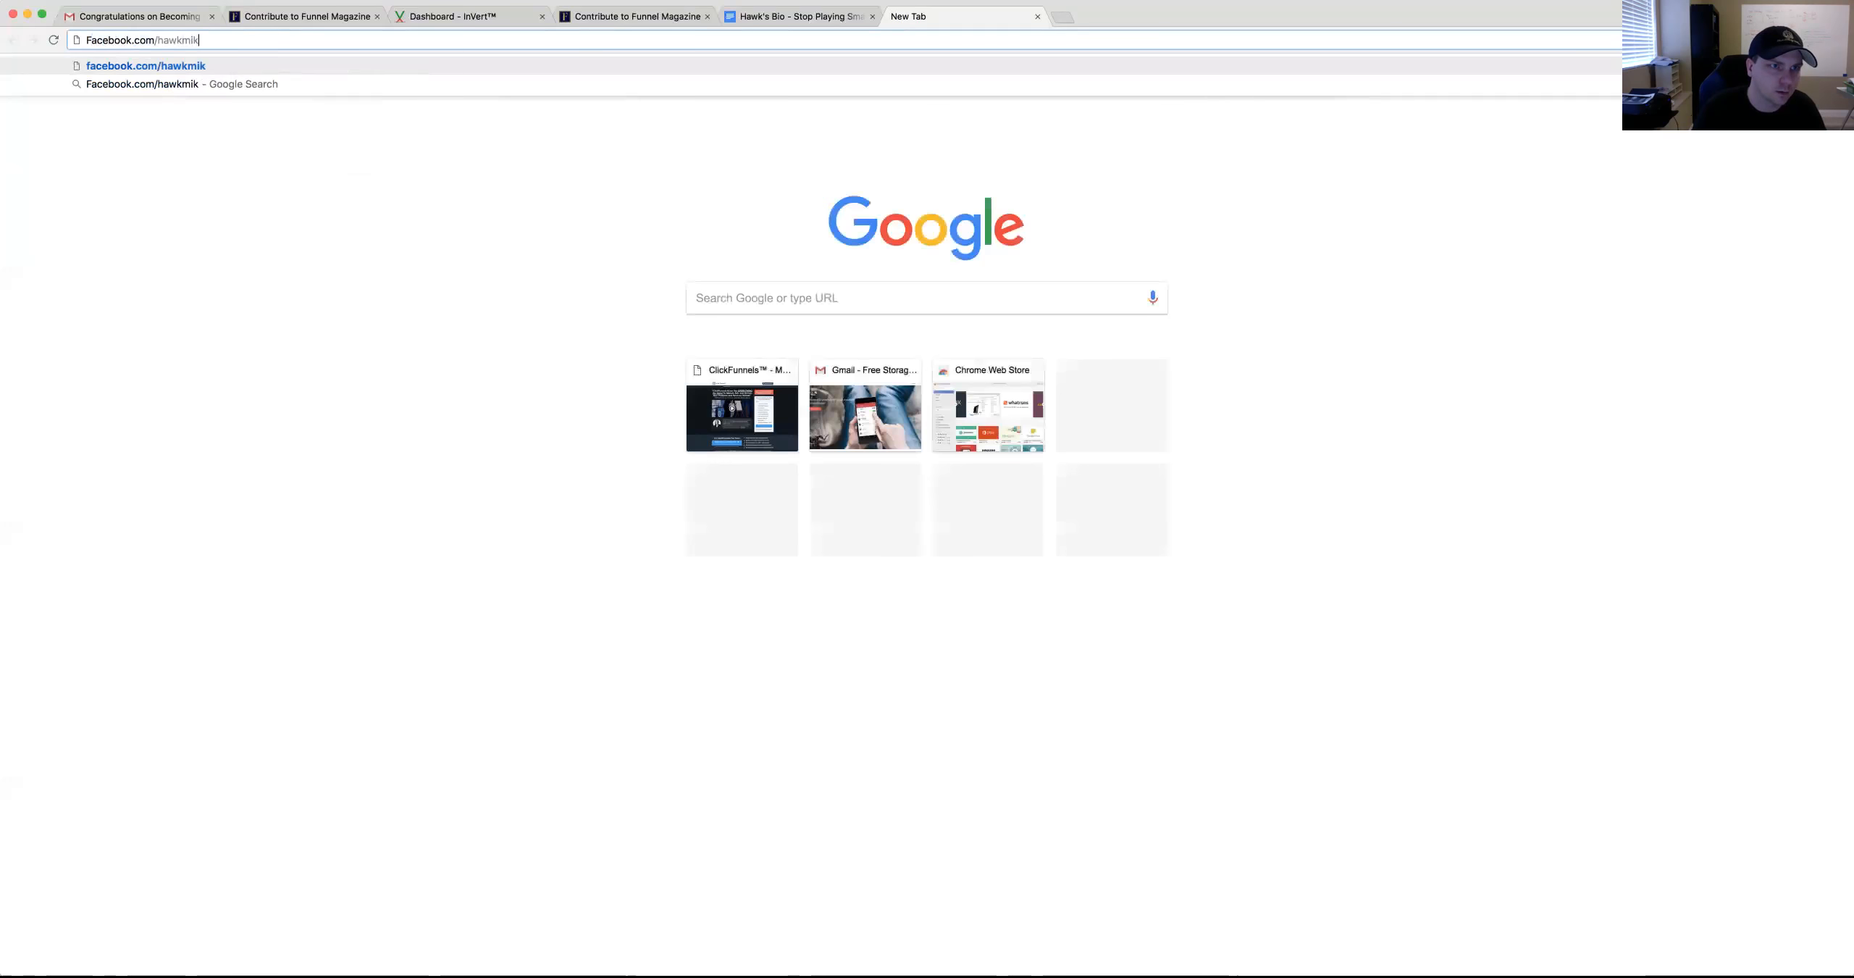
pyautogui.press('Return')
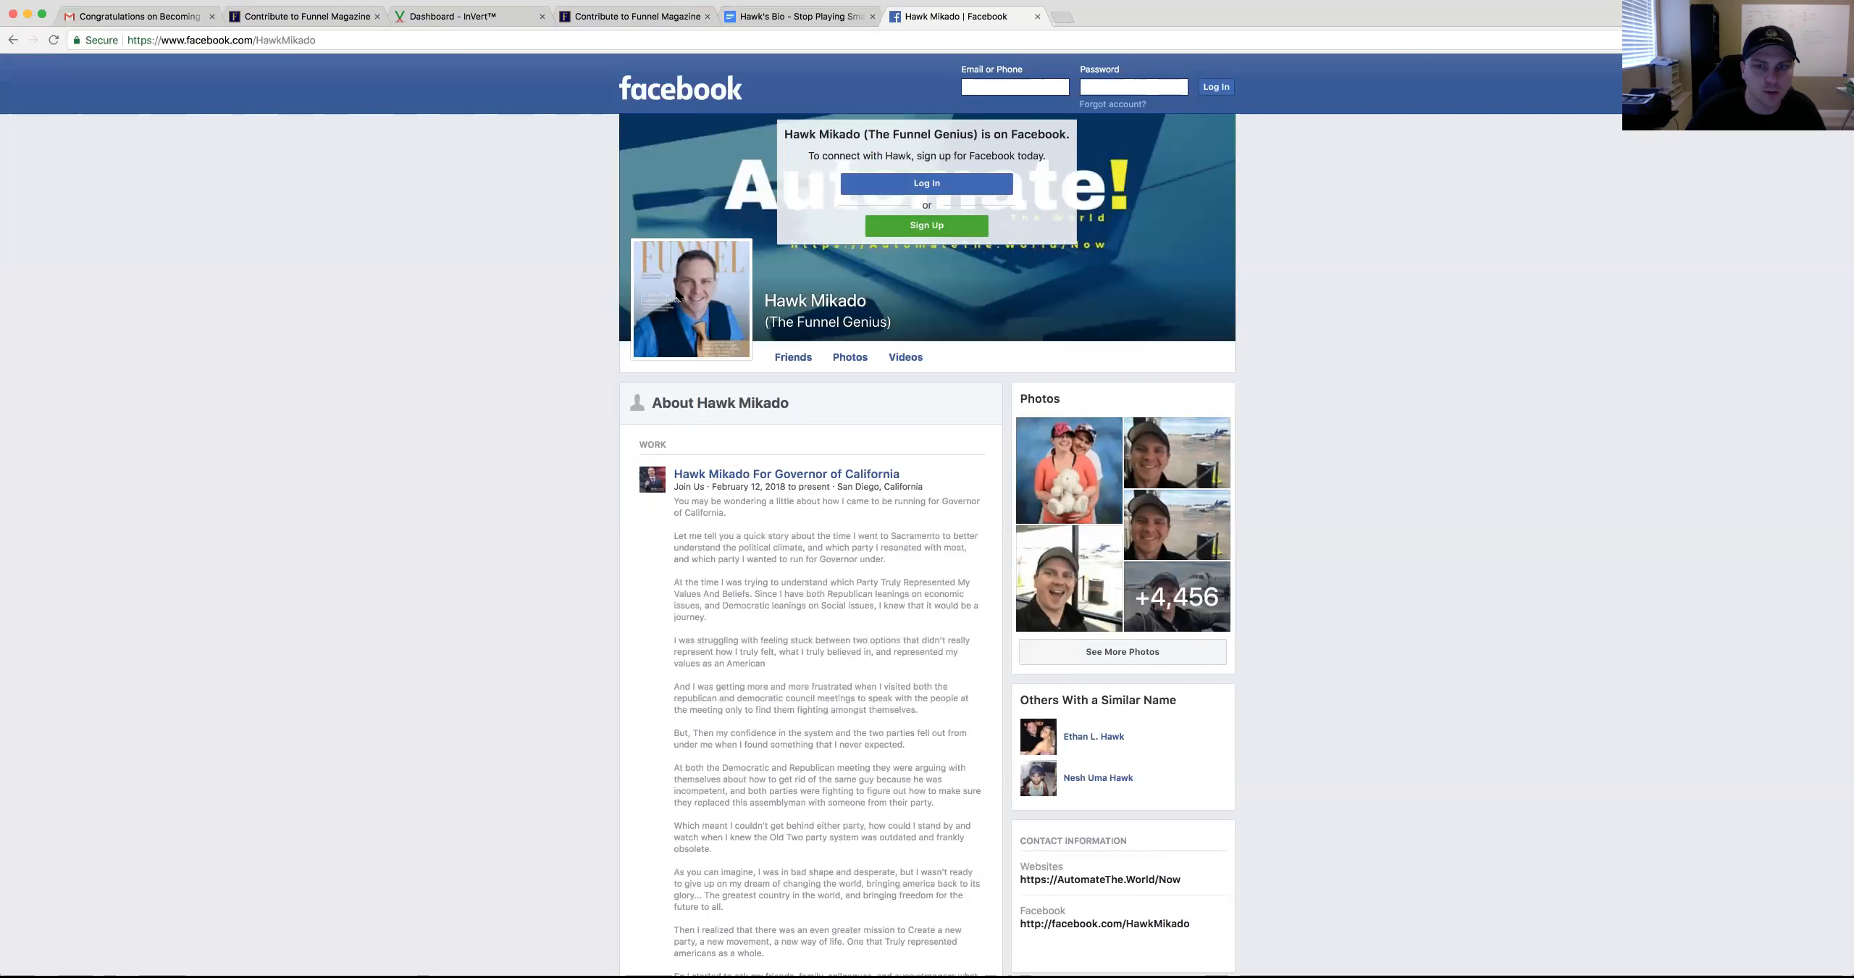
pyautogui.rightClick(680, 307)
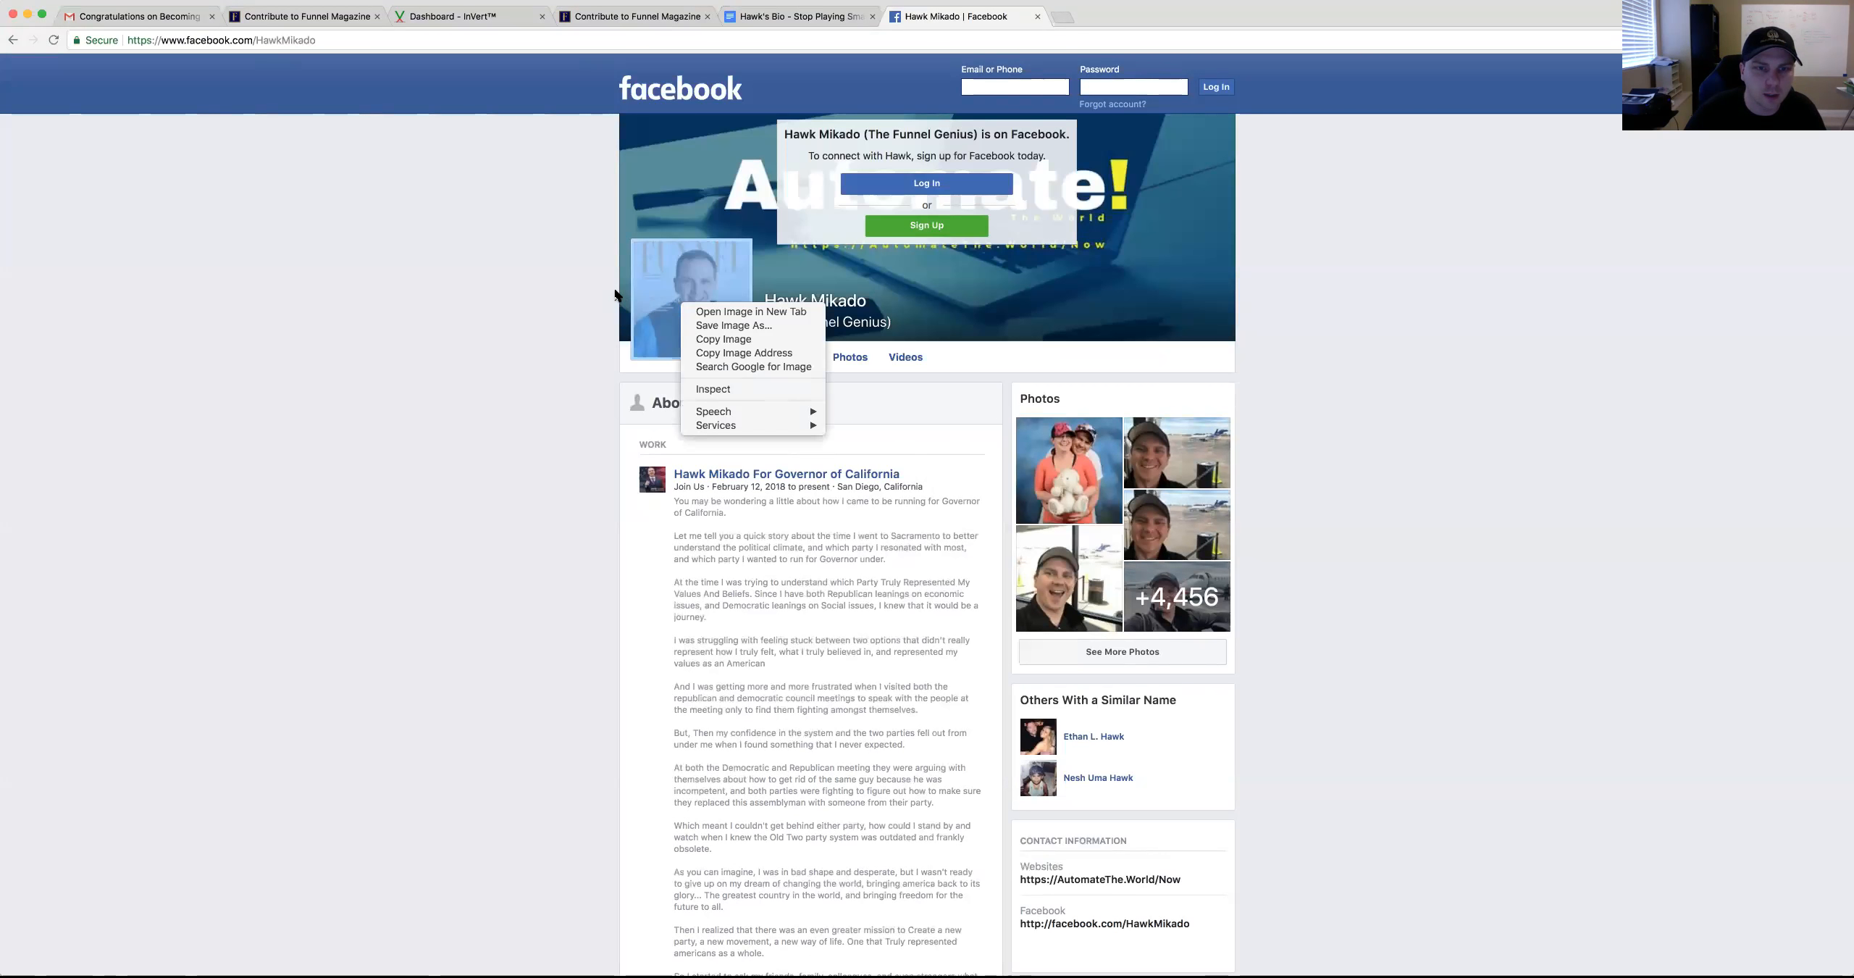
pyautogui.click(655, 293)
pyautogui.rightClick(689, 300)
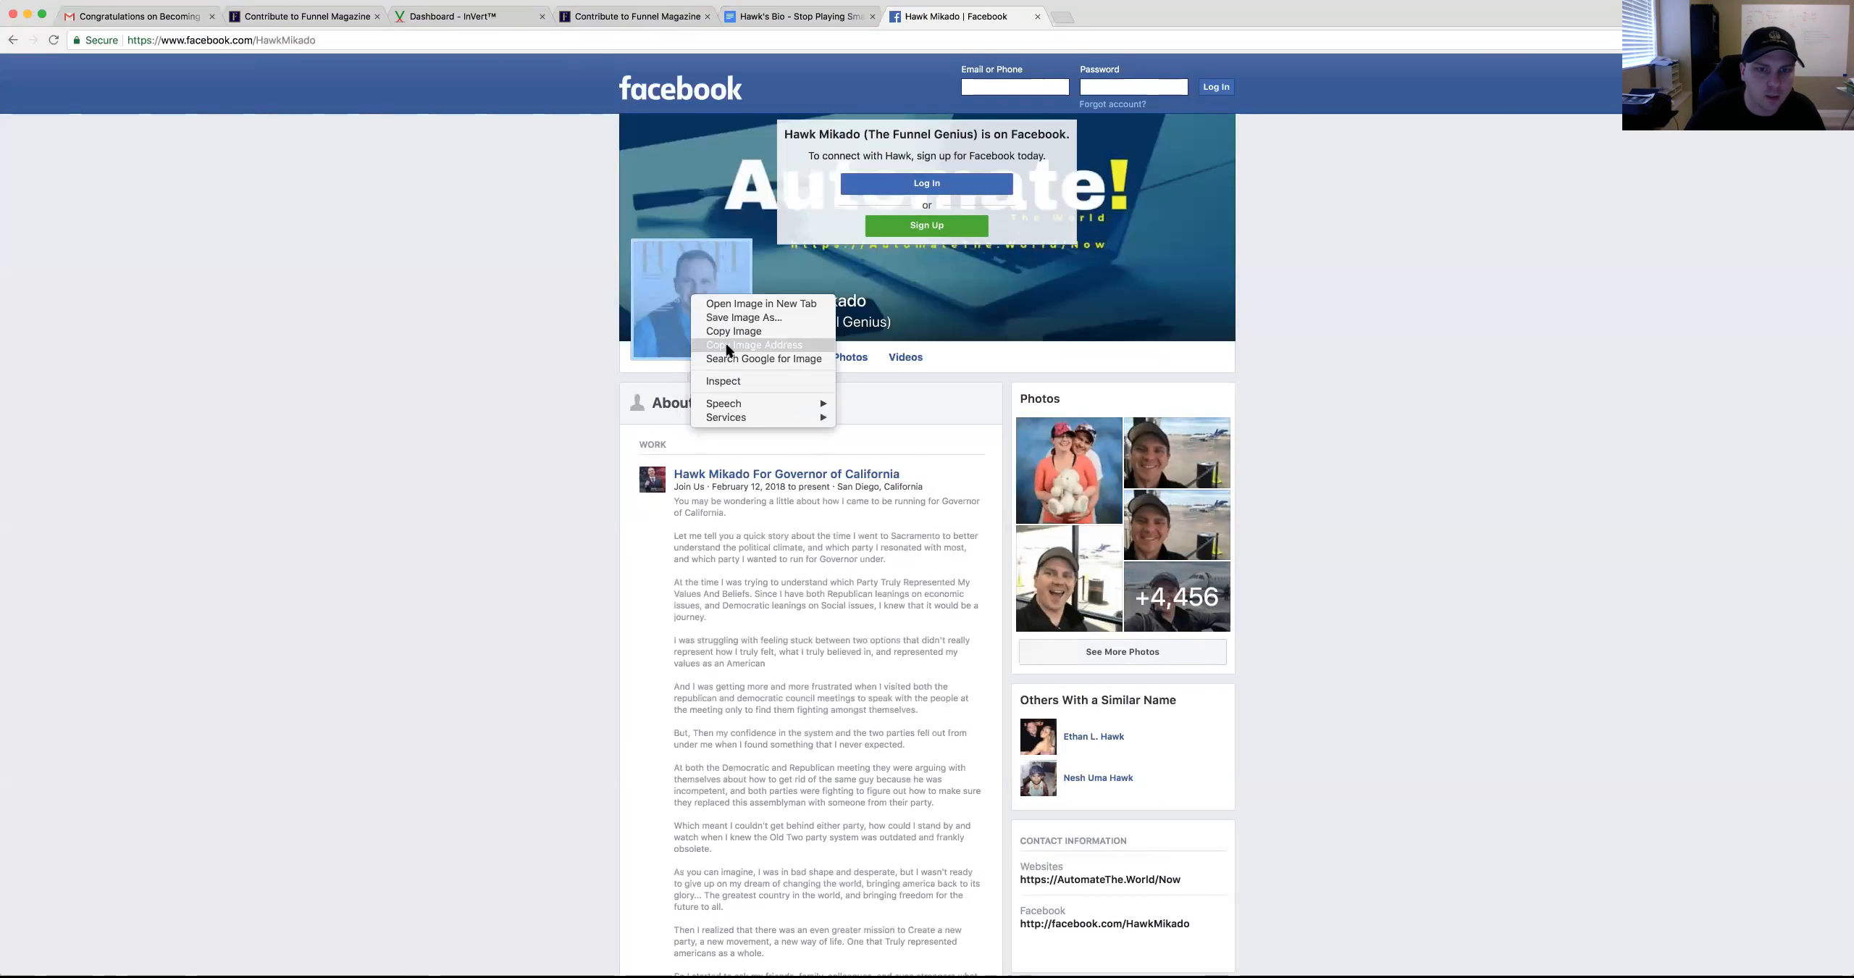
pyautogui.click(726, 348)
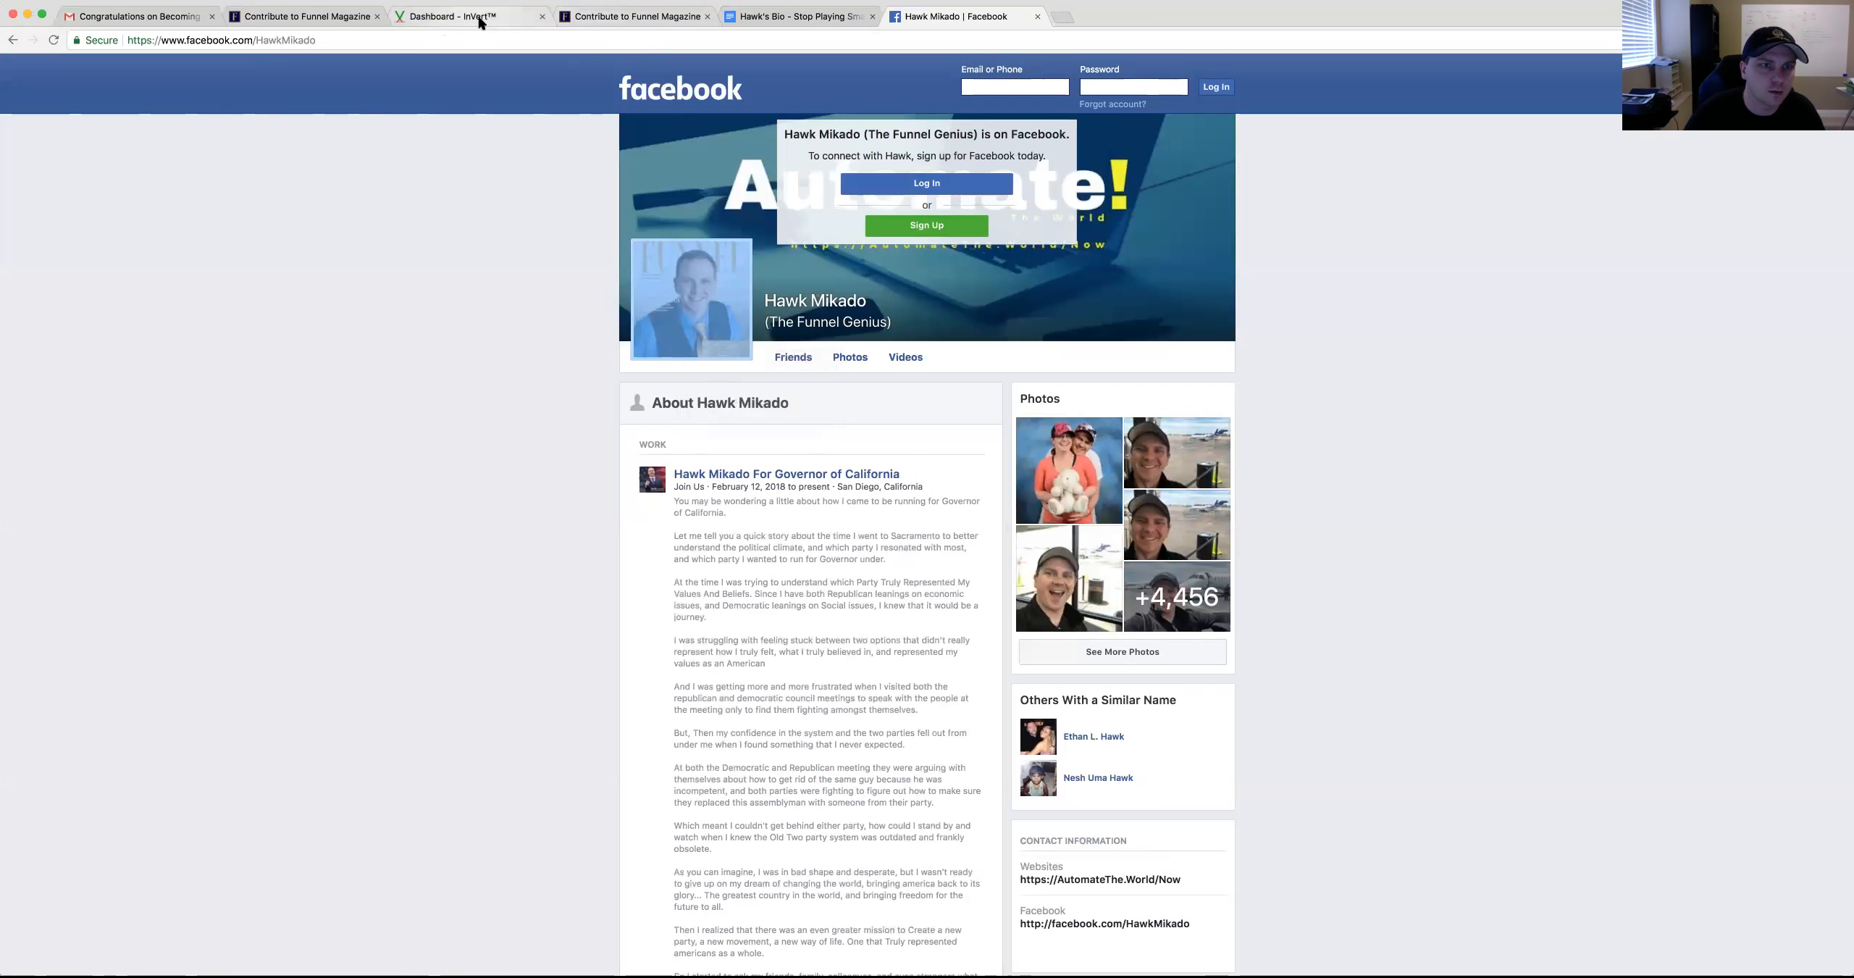
# Paste the Facebook profile picture address into the headshot URL field
pyautogui.click(453, 16)
pyautogui.click(617, 17)
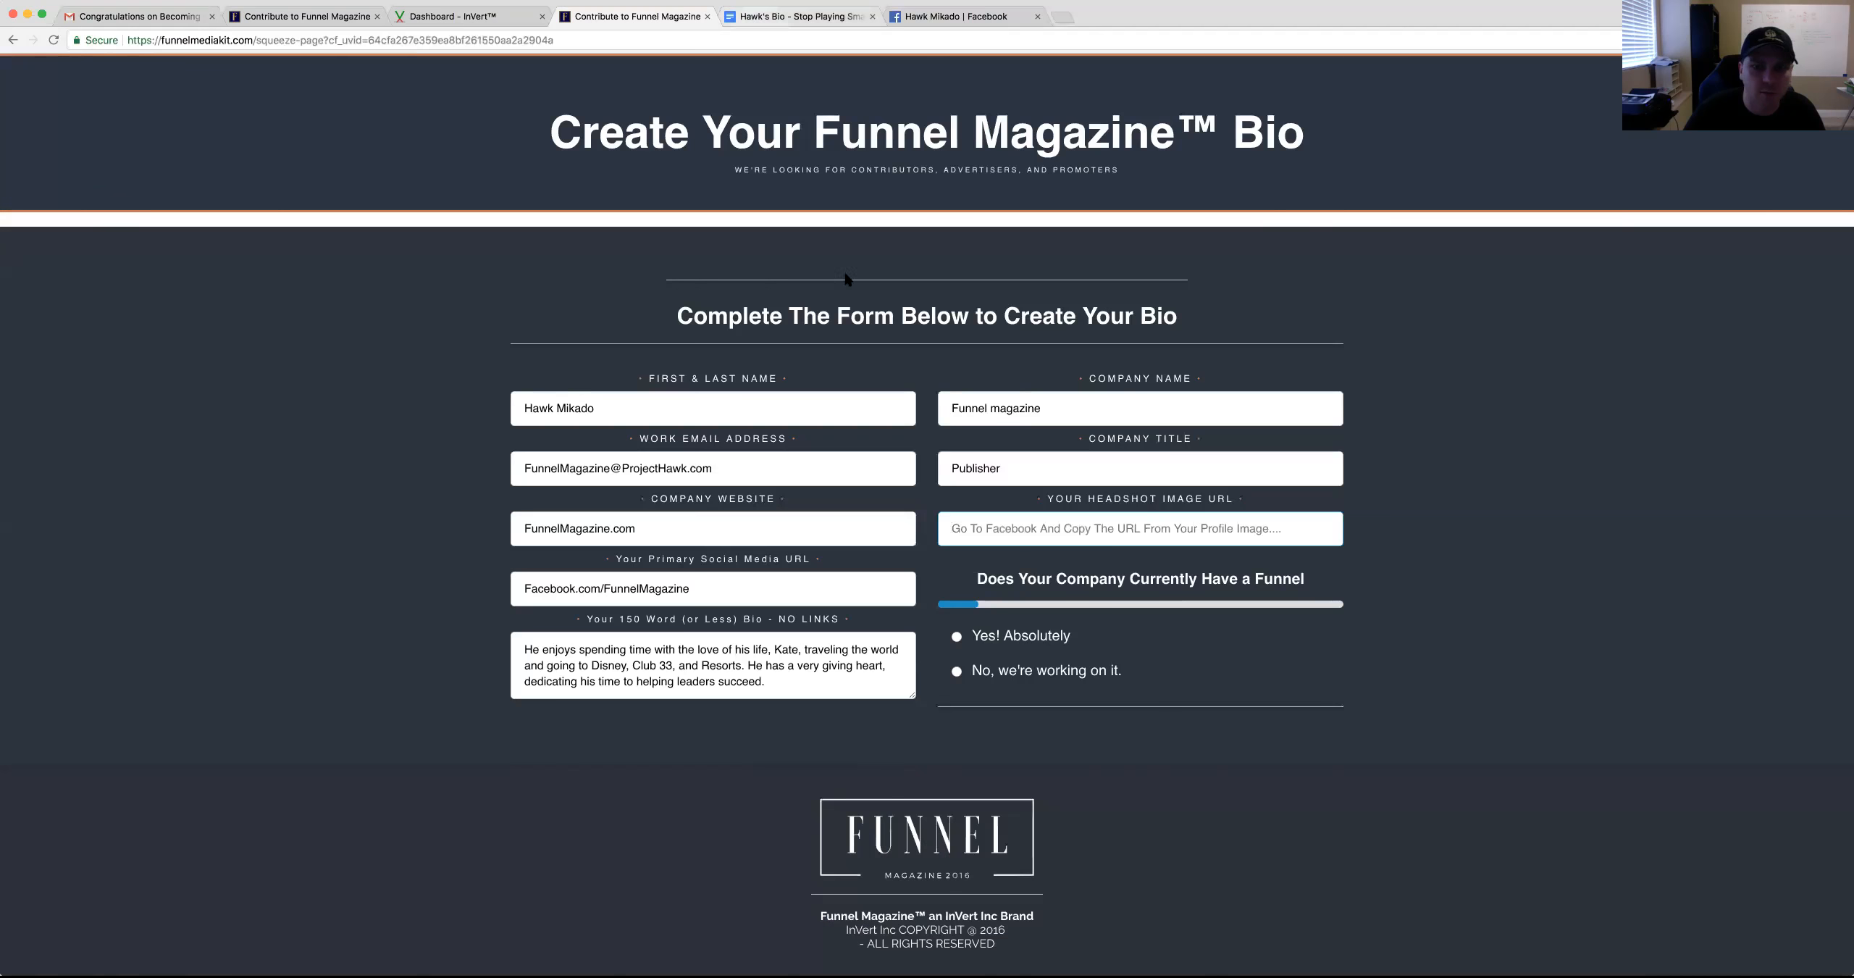
pyautogui.press('super+v')
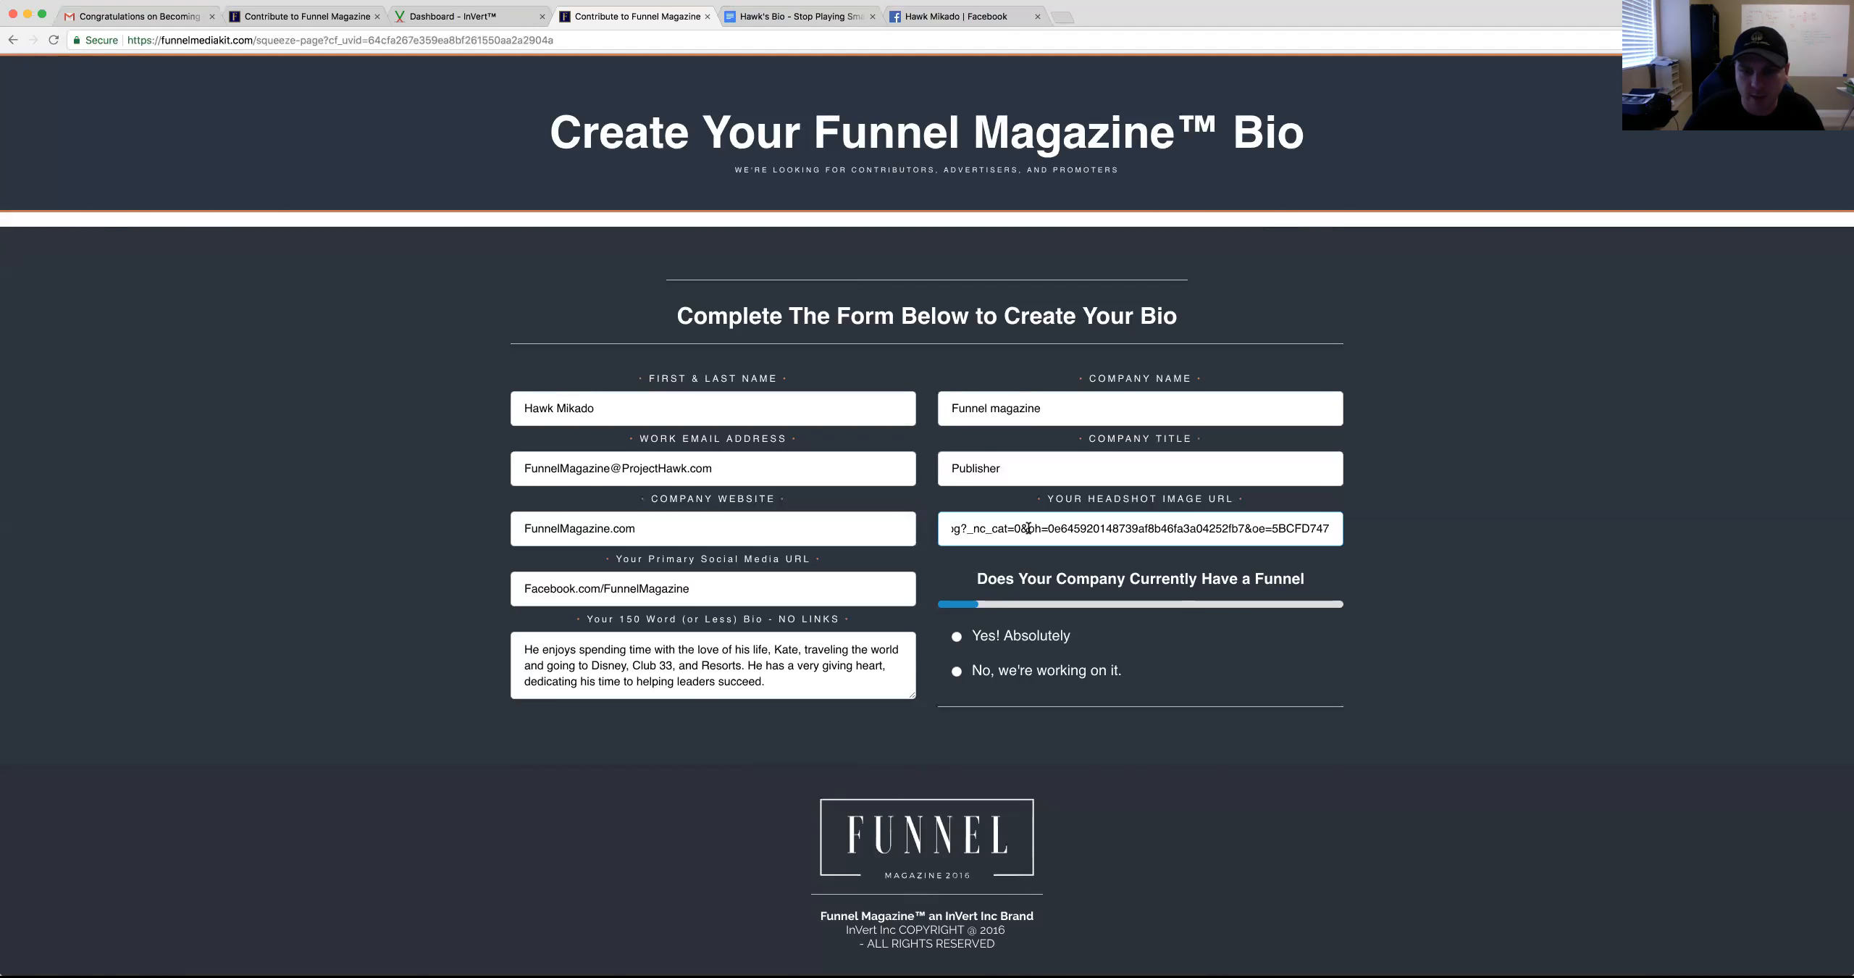
pyautogui.press('super+Left')
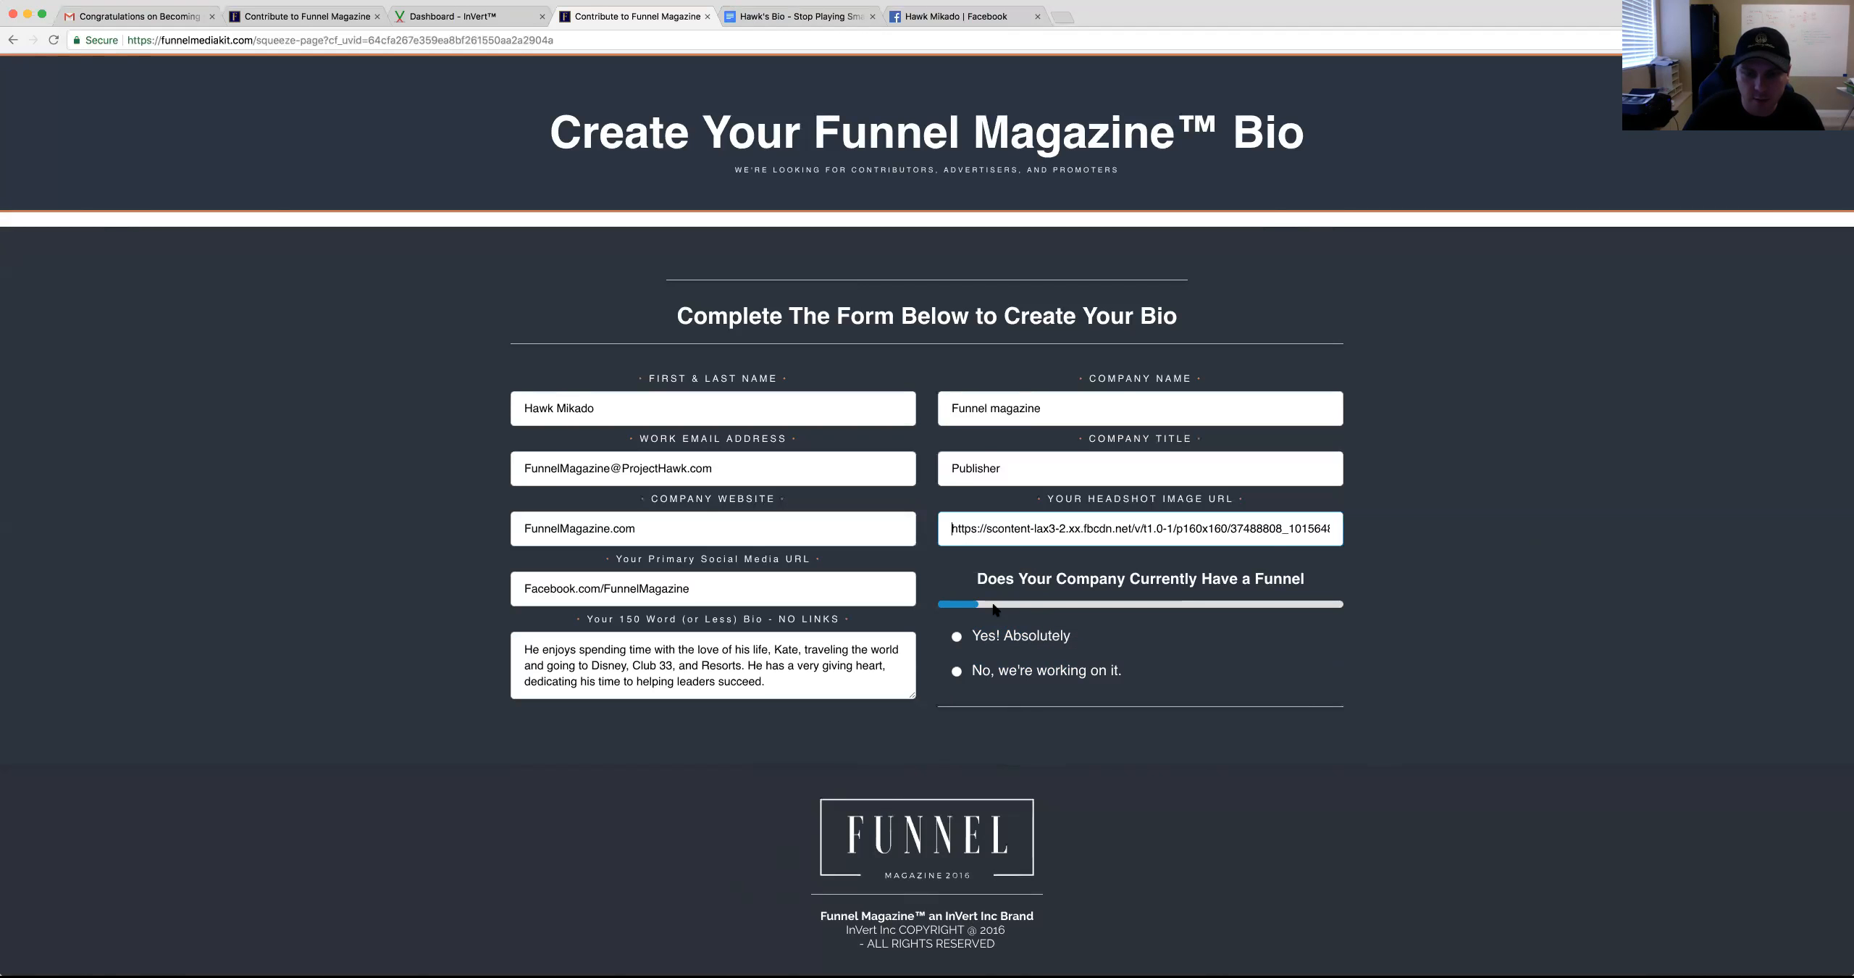
# Answer Yes, 7 Figures and I'm A Funnel Expert to submit the bio form
pyautogui.click(993, 643)
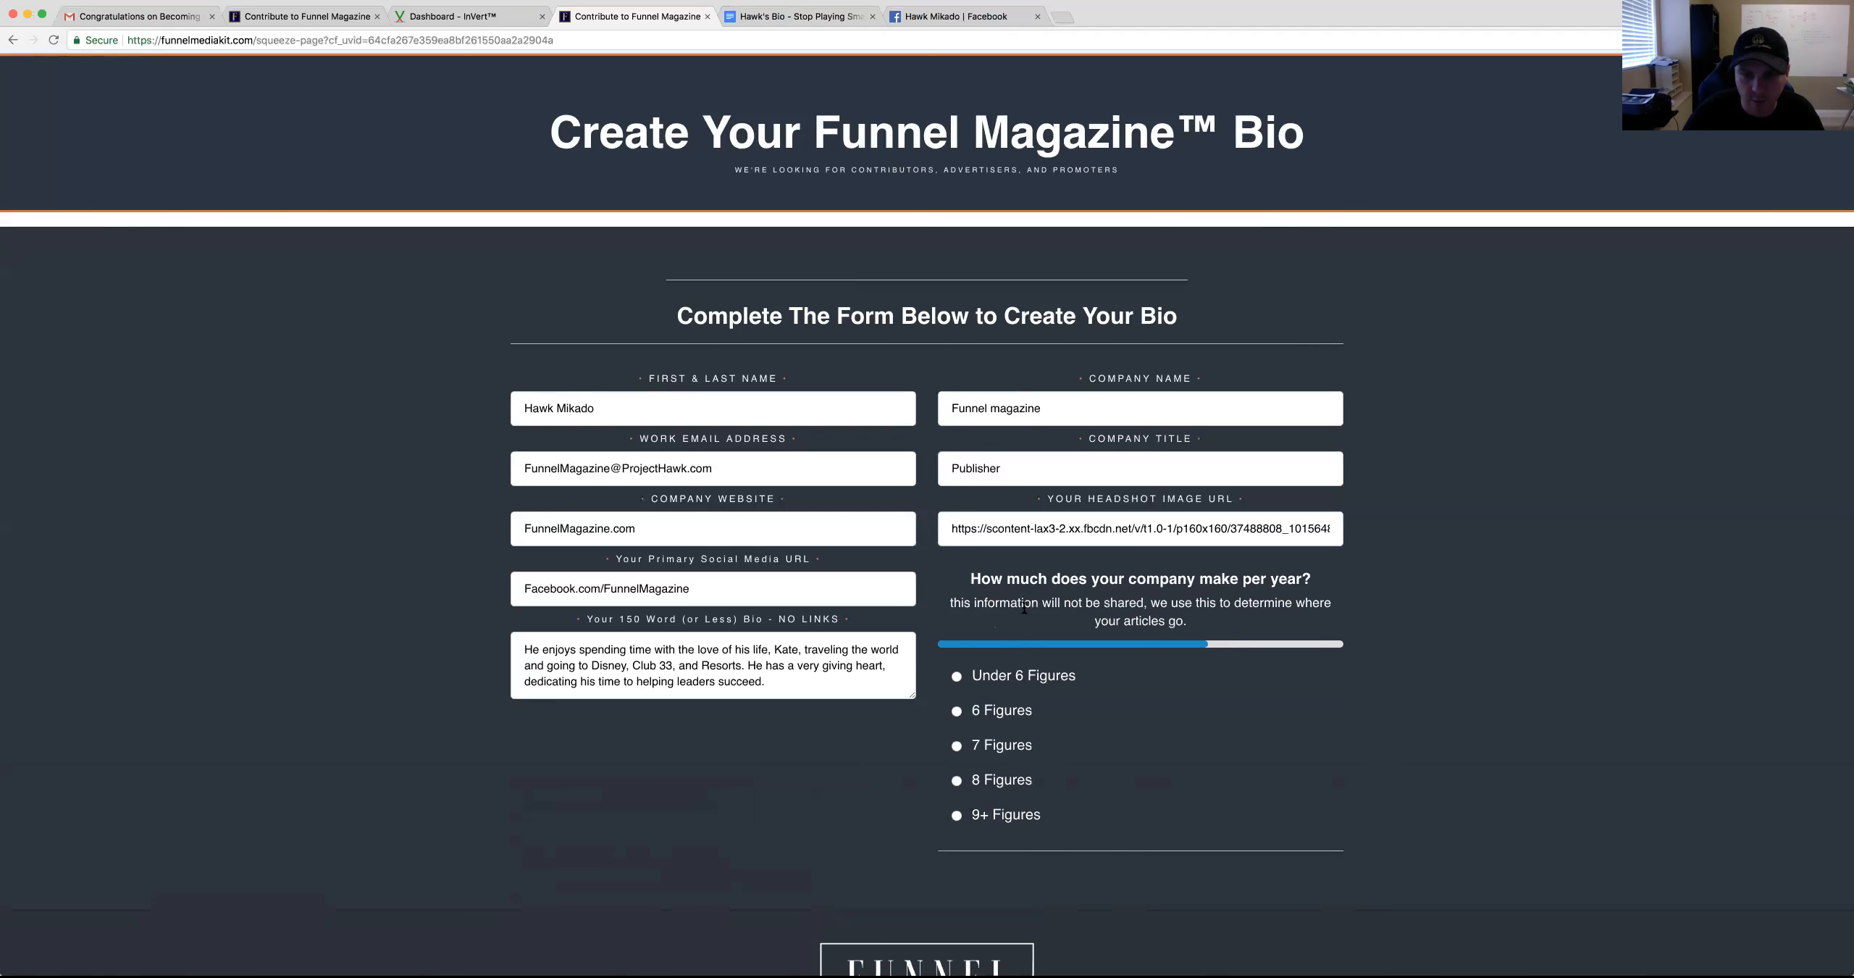
pyautogui.moveTo(972, 579); pyautogui.dragTo(1313, 584)
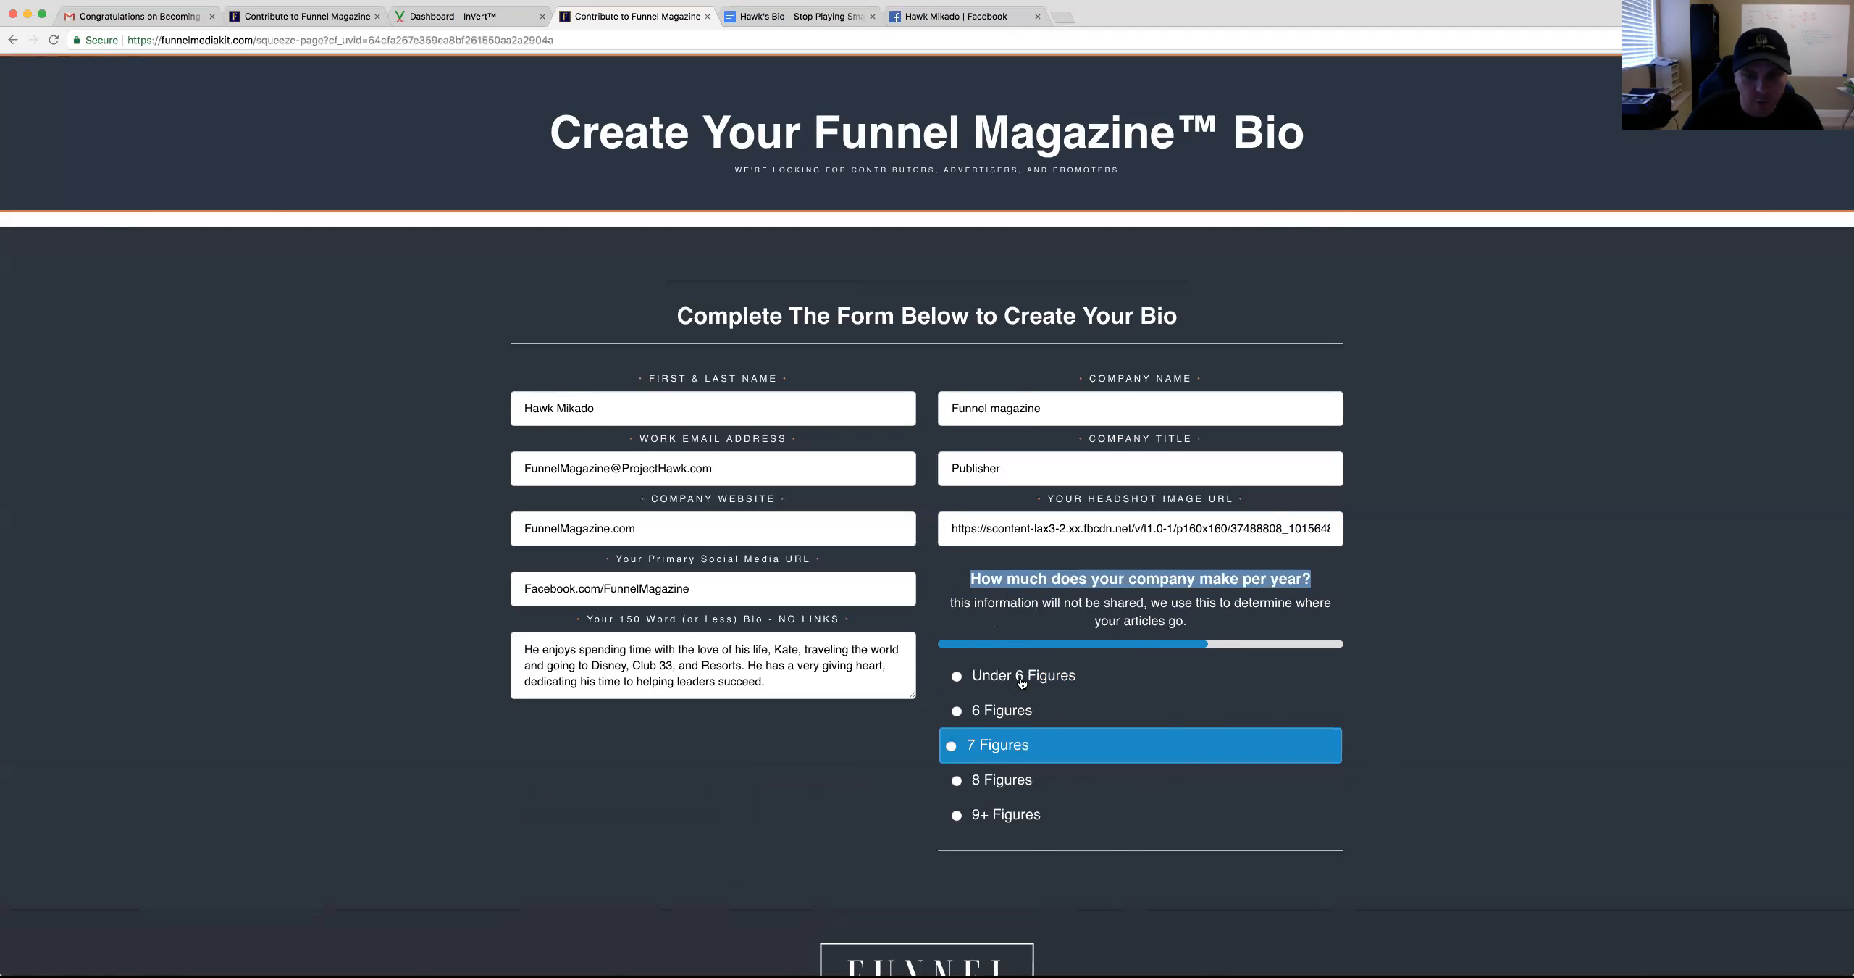
pyautogui.click(1038, 752)
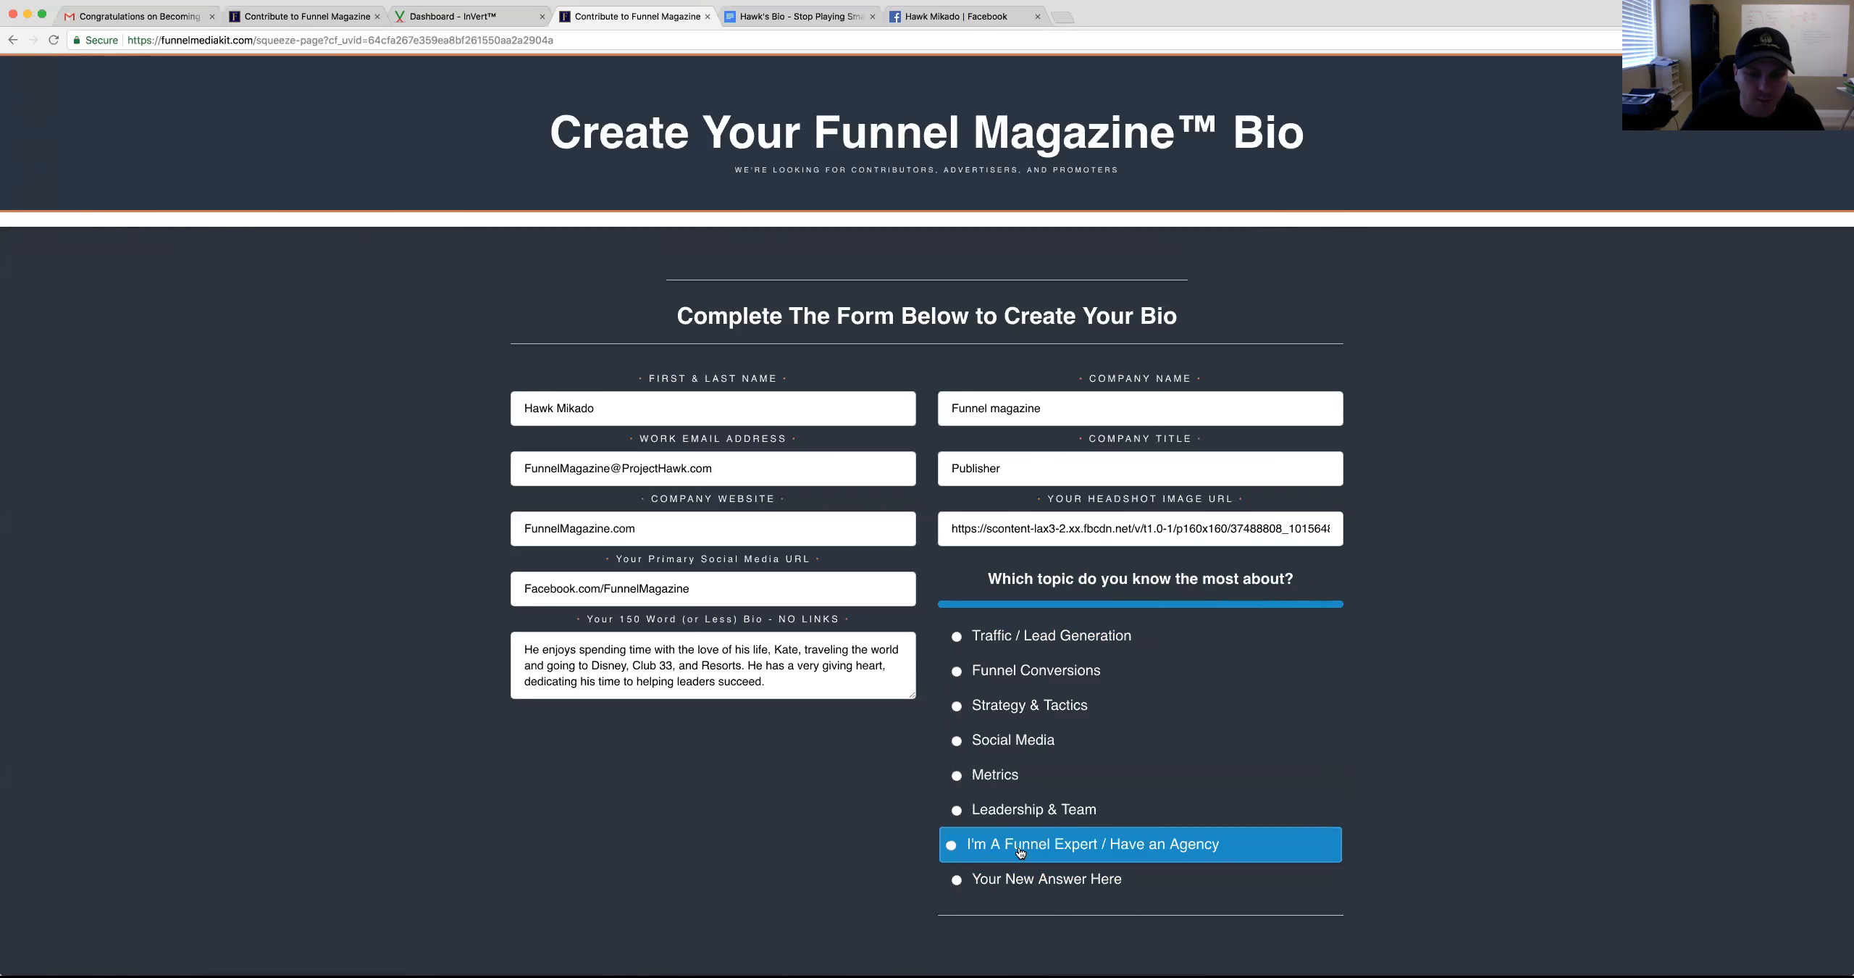
pyautogui.click(1021, 851)
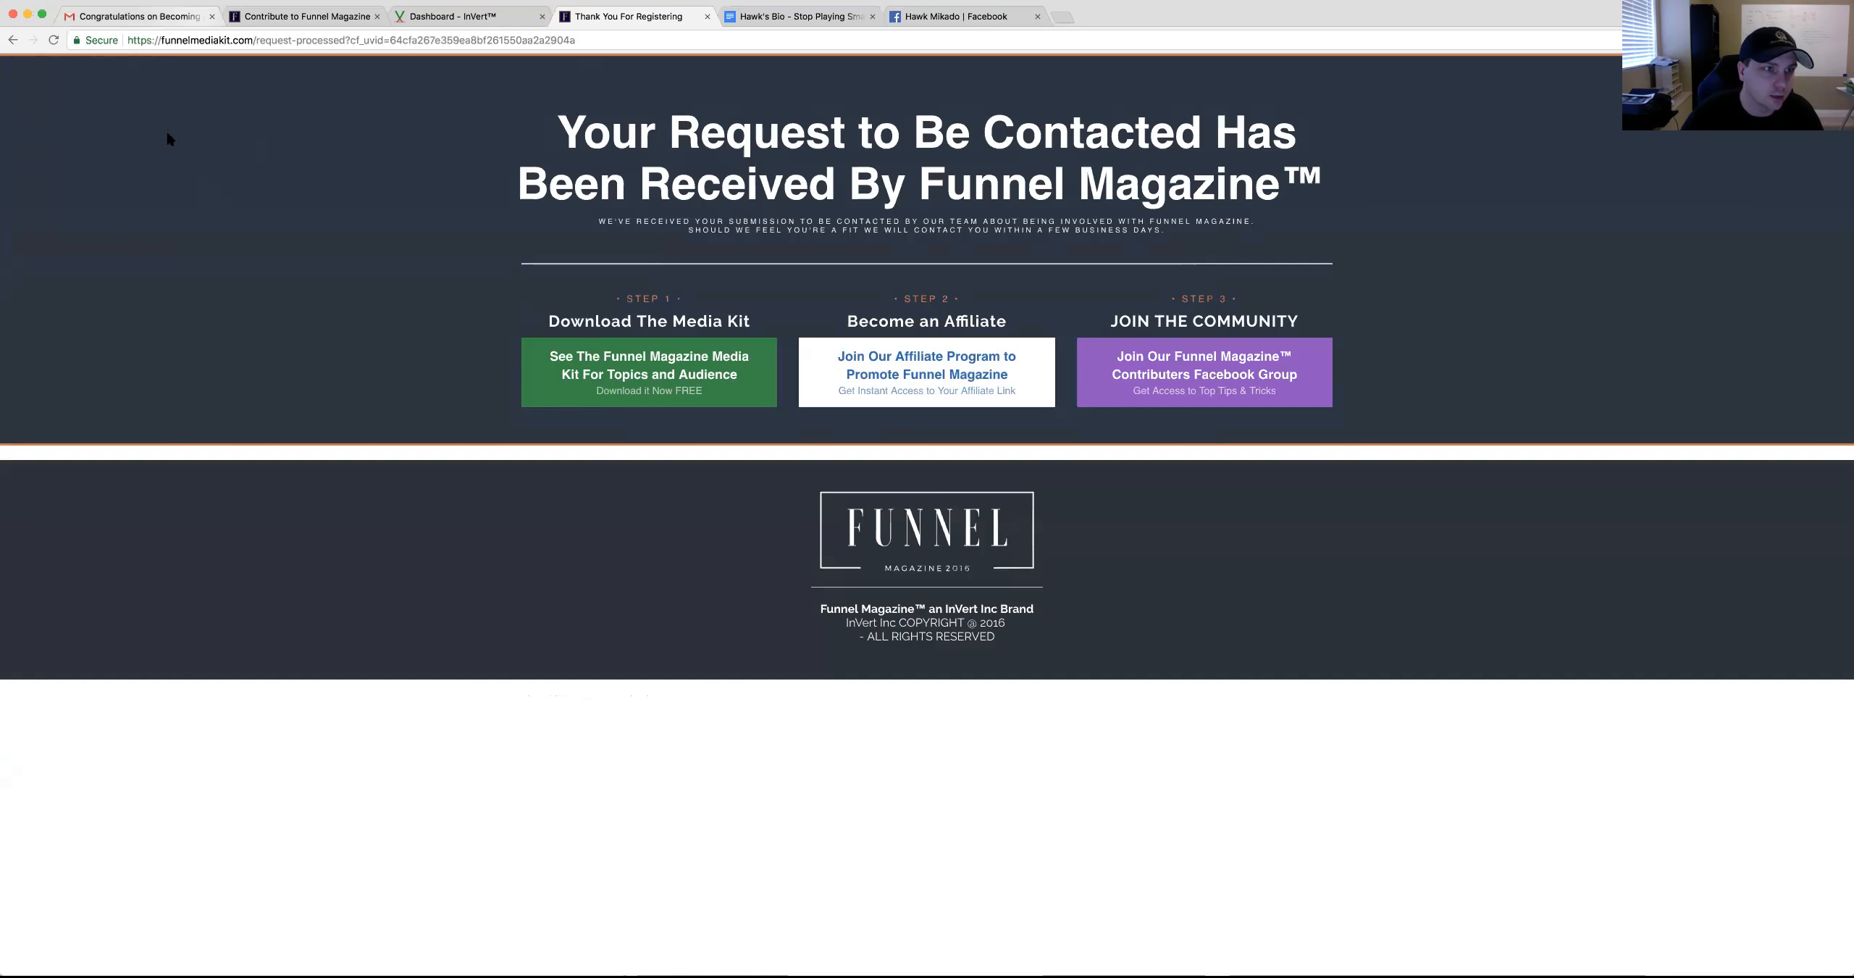
pyautogui.press('super+1')
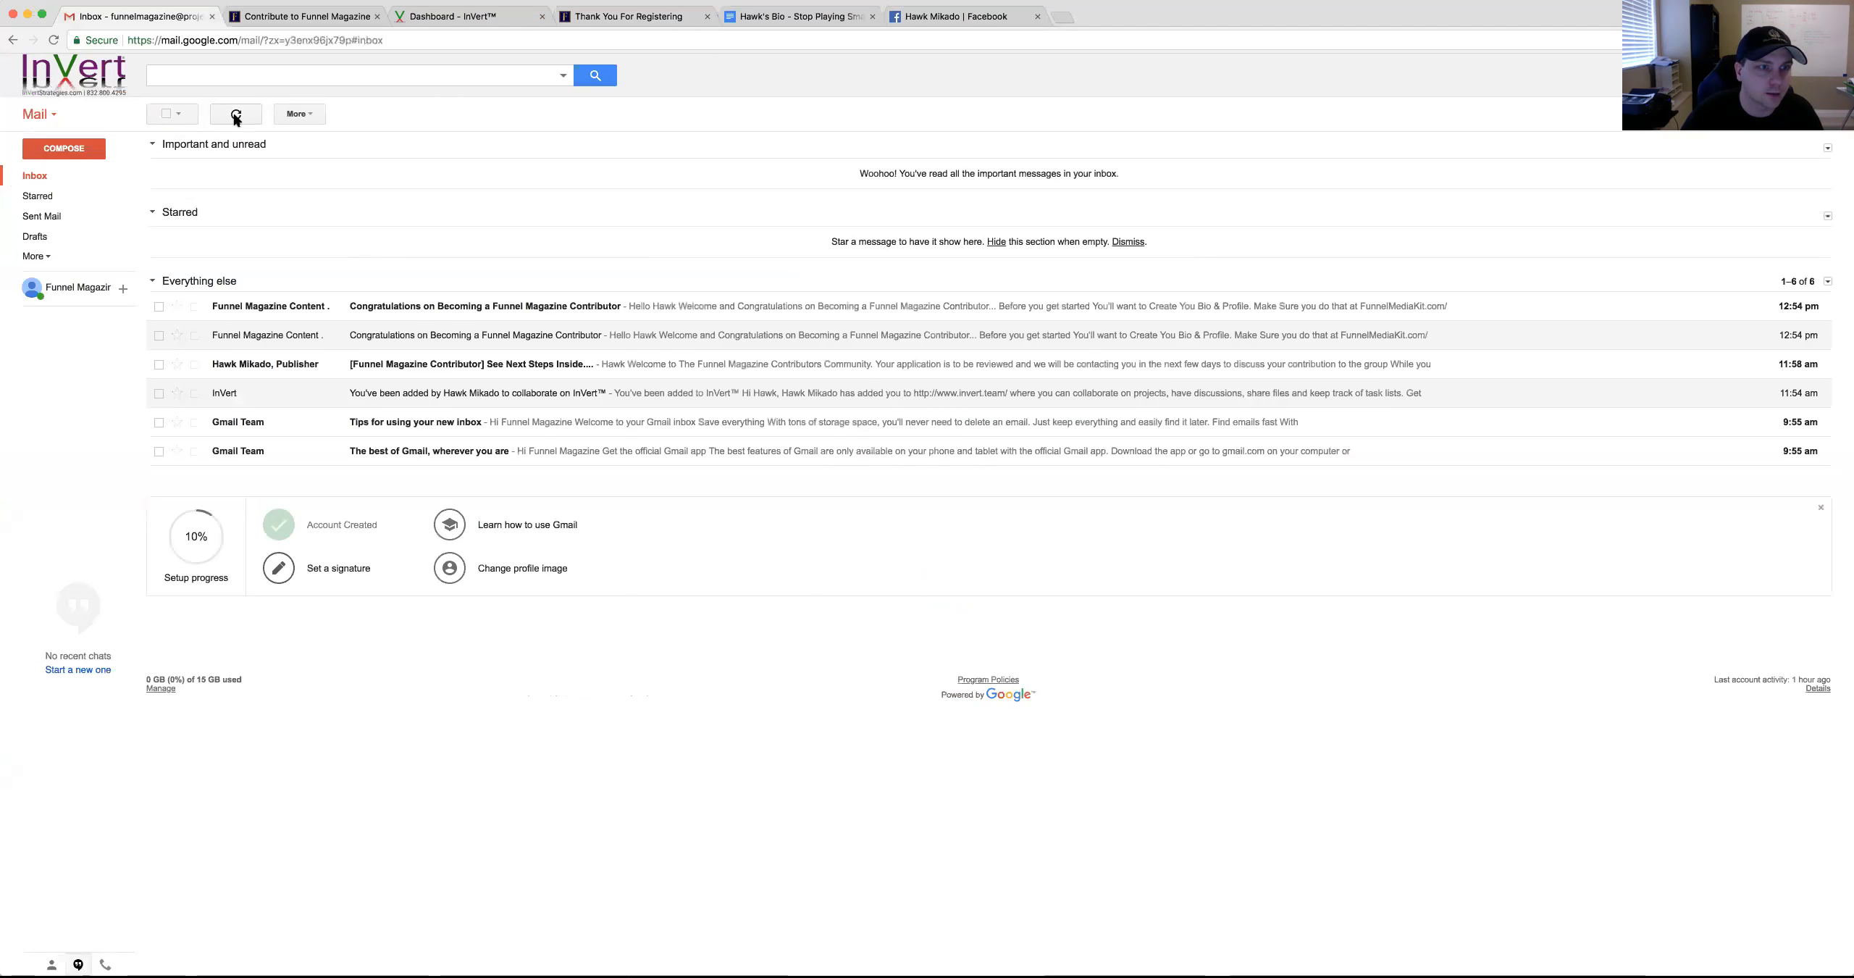
# Open the new bio confirmation email and use its Submit Your Article Now button to start a prefilled draft
pyautogui.click(237, 114)
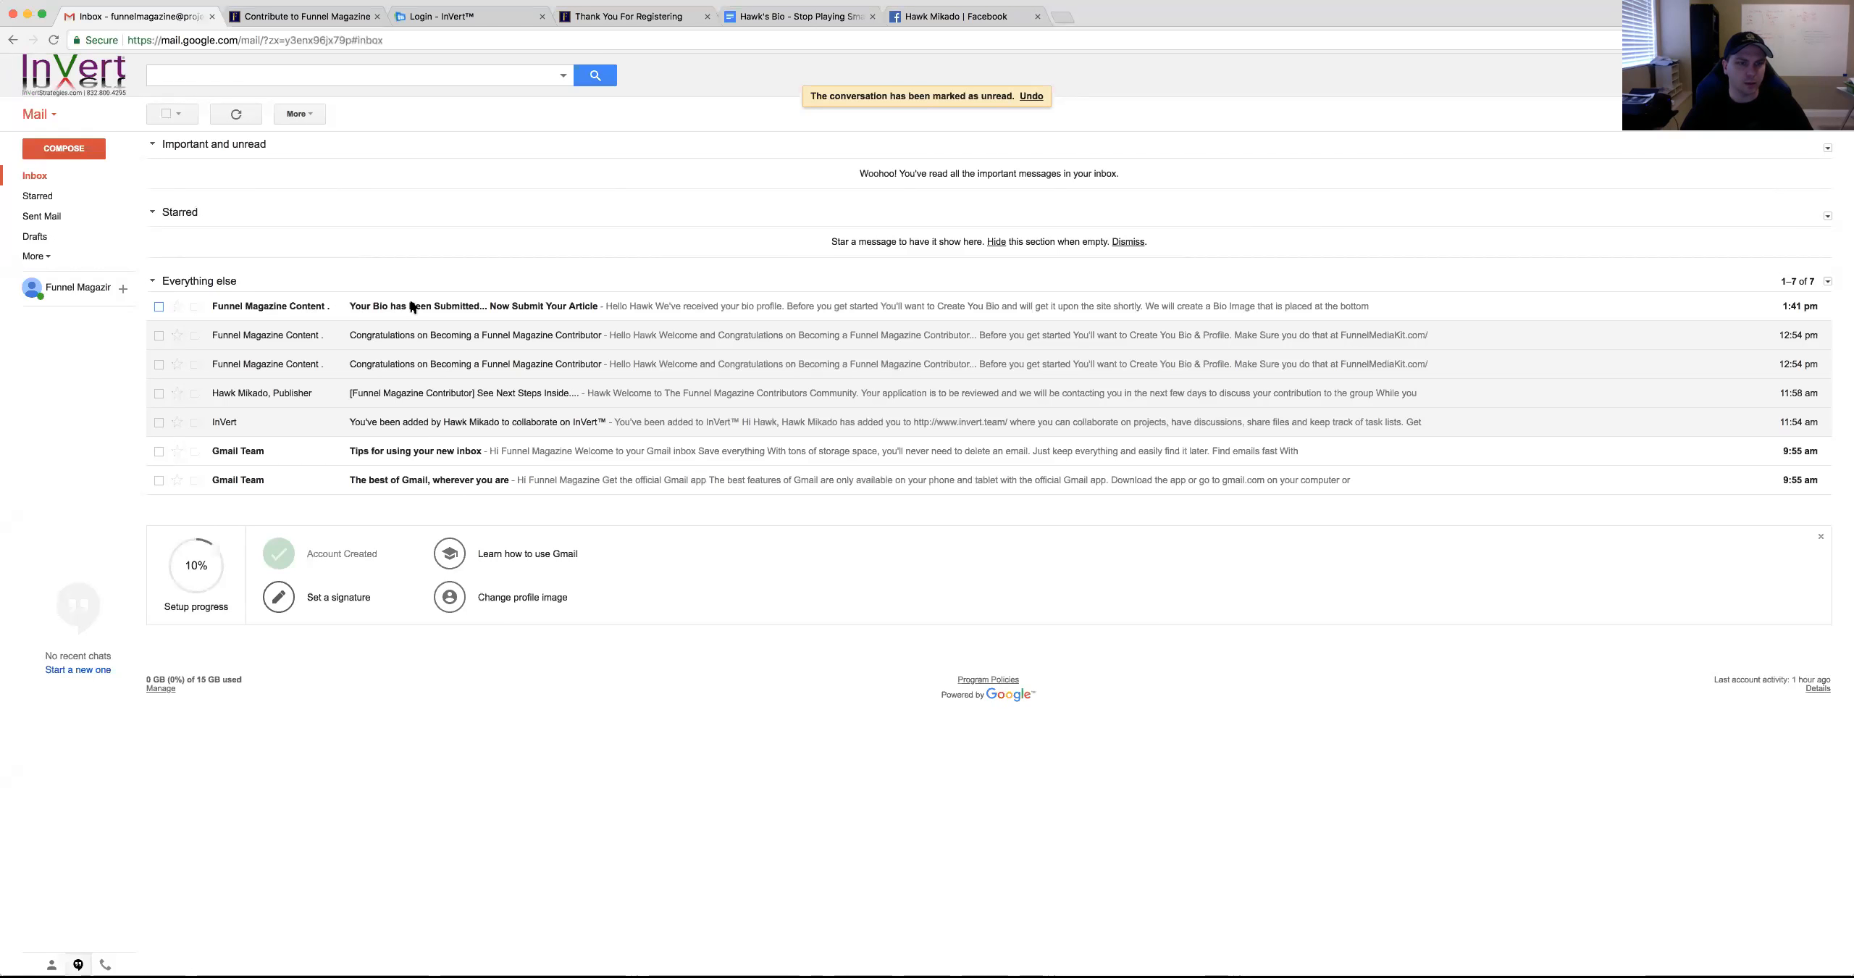
pyautogui.click(508, 307)
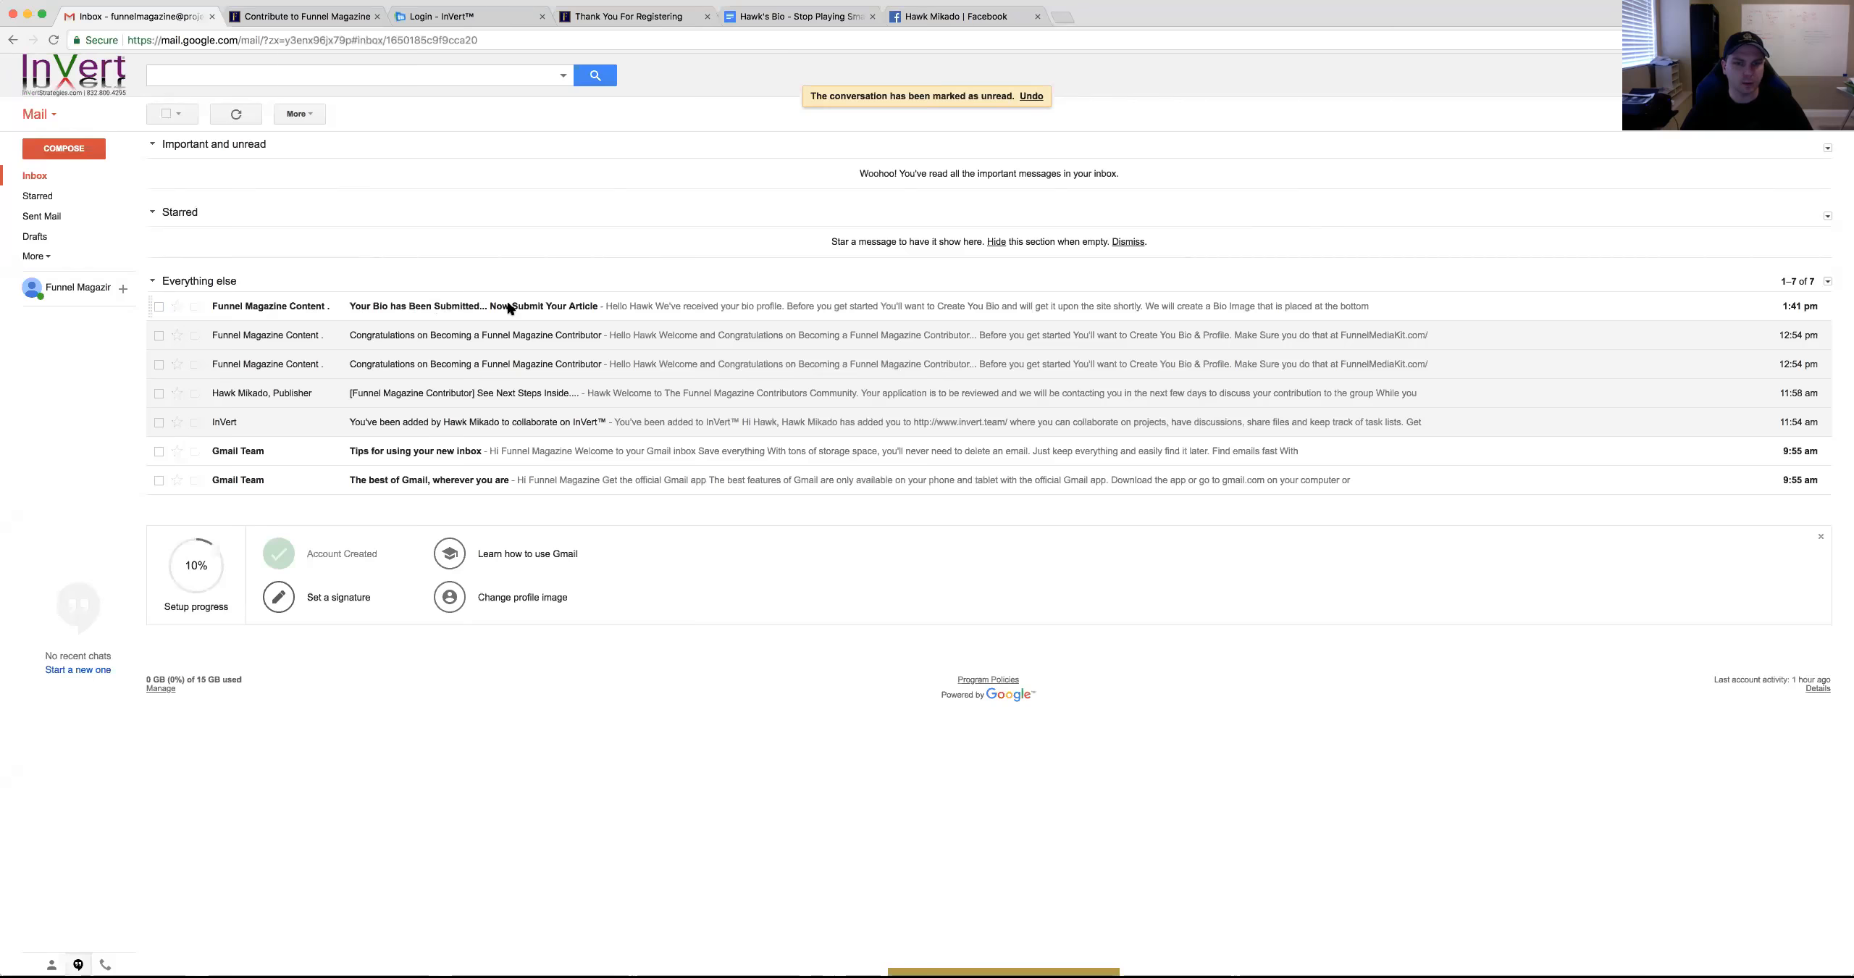
pyautogui.moveTo(811, 319); pyautogui.dragTo(1114, 790)
pyautogui.scroll(-1, 1115, 789)
pyautogui.scroll(-1, 1115, 789)
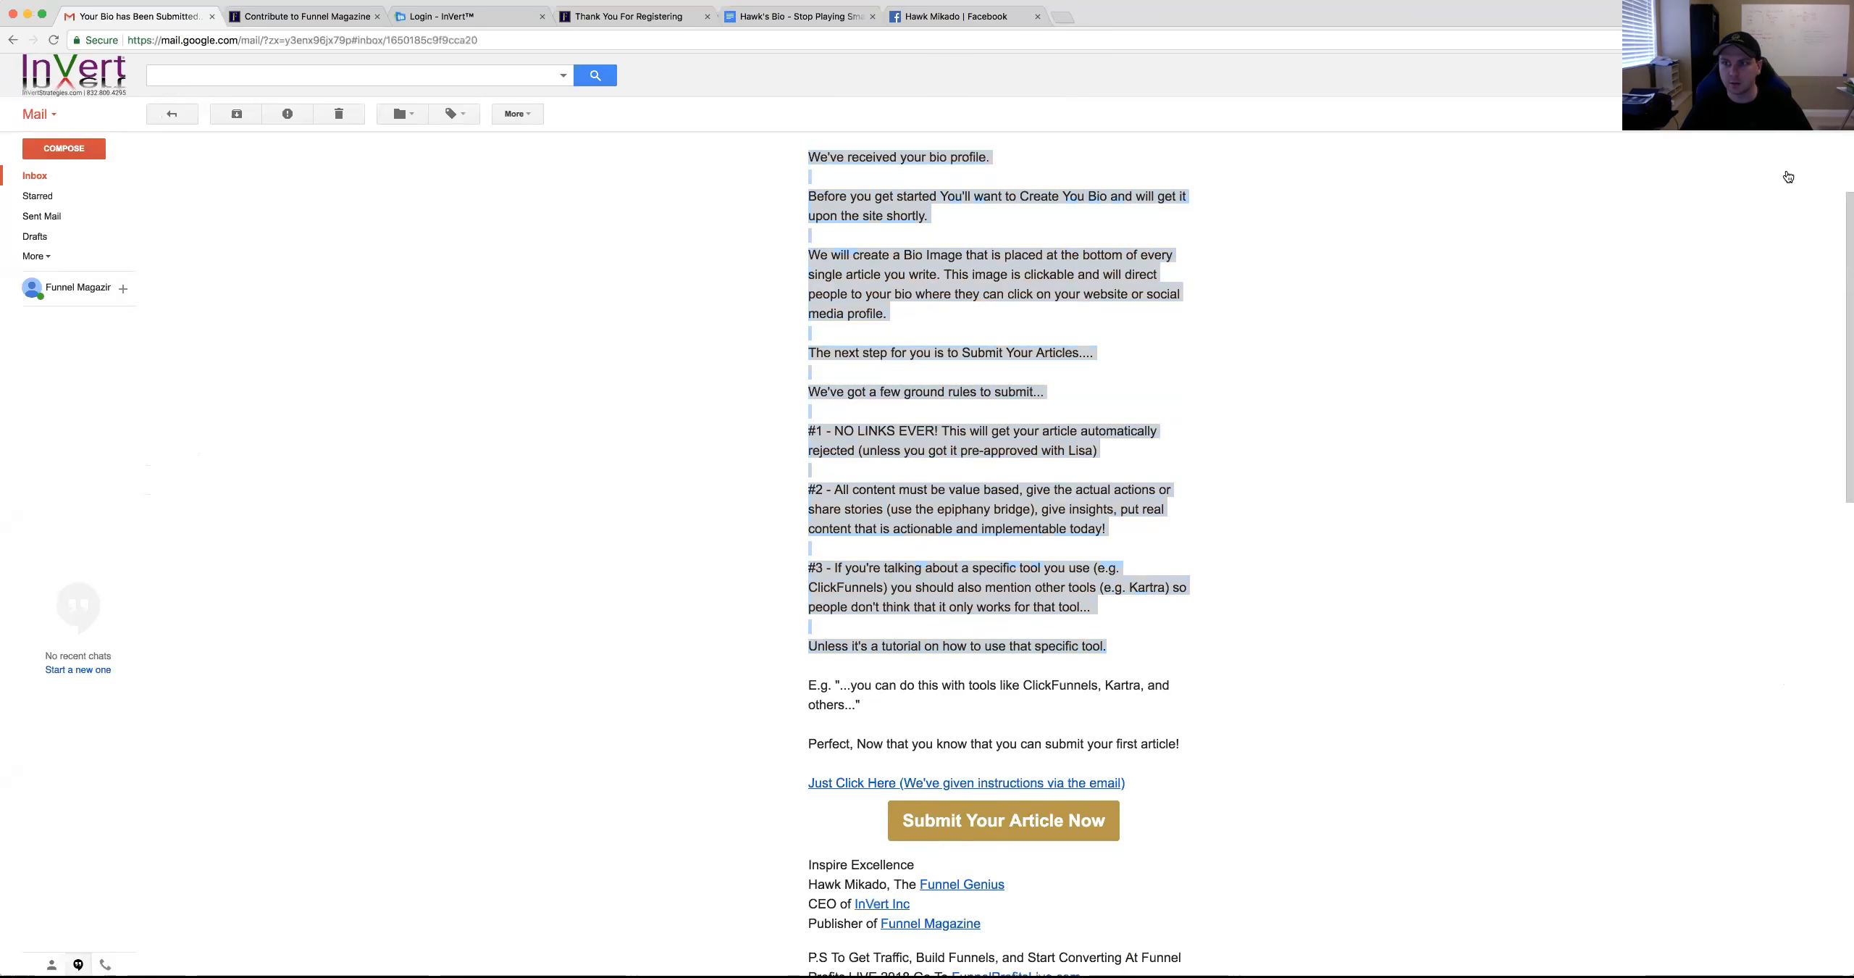
pyautogui.click(980, 718)
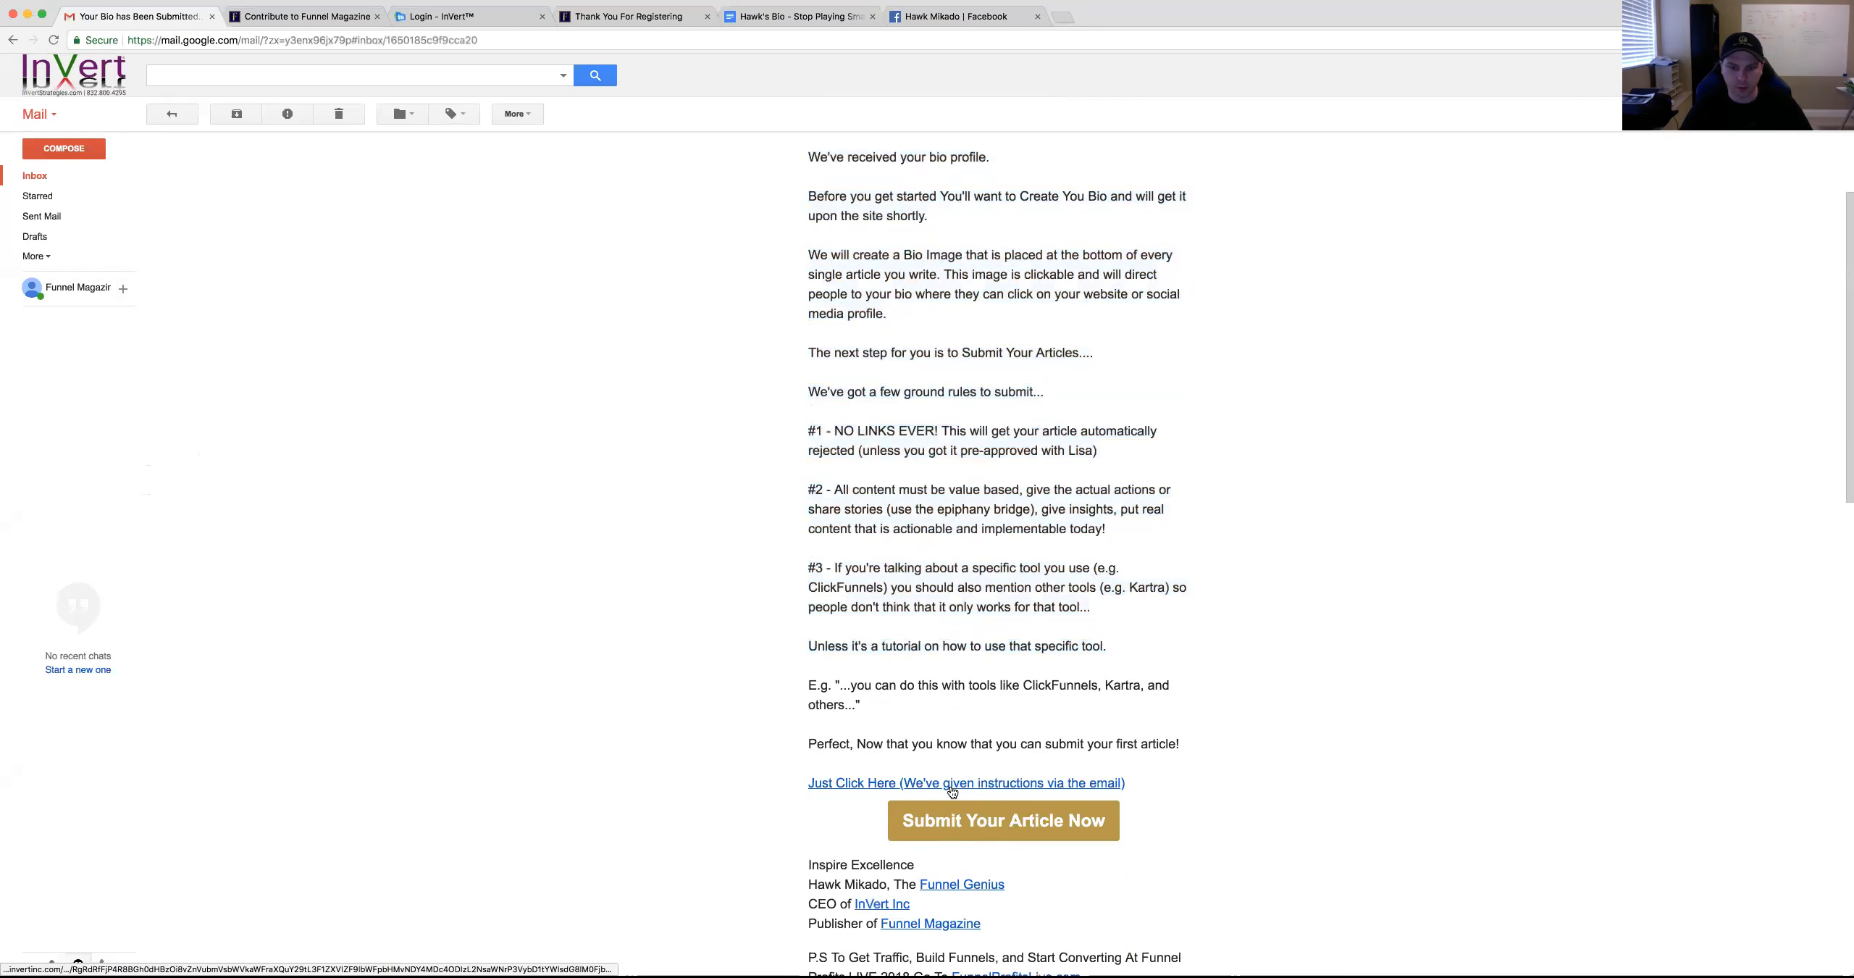
pyautogui.click(959, 824)
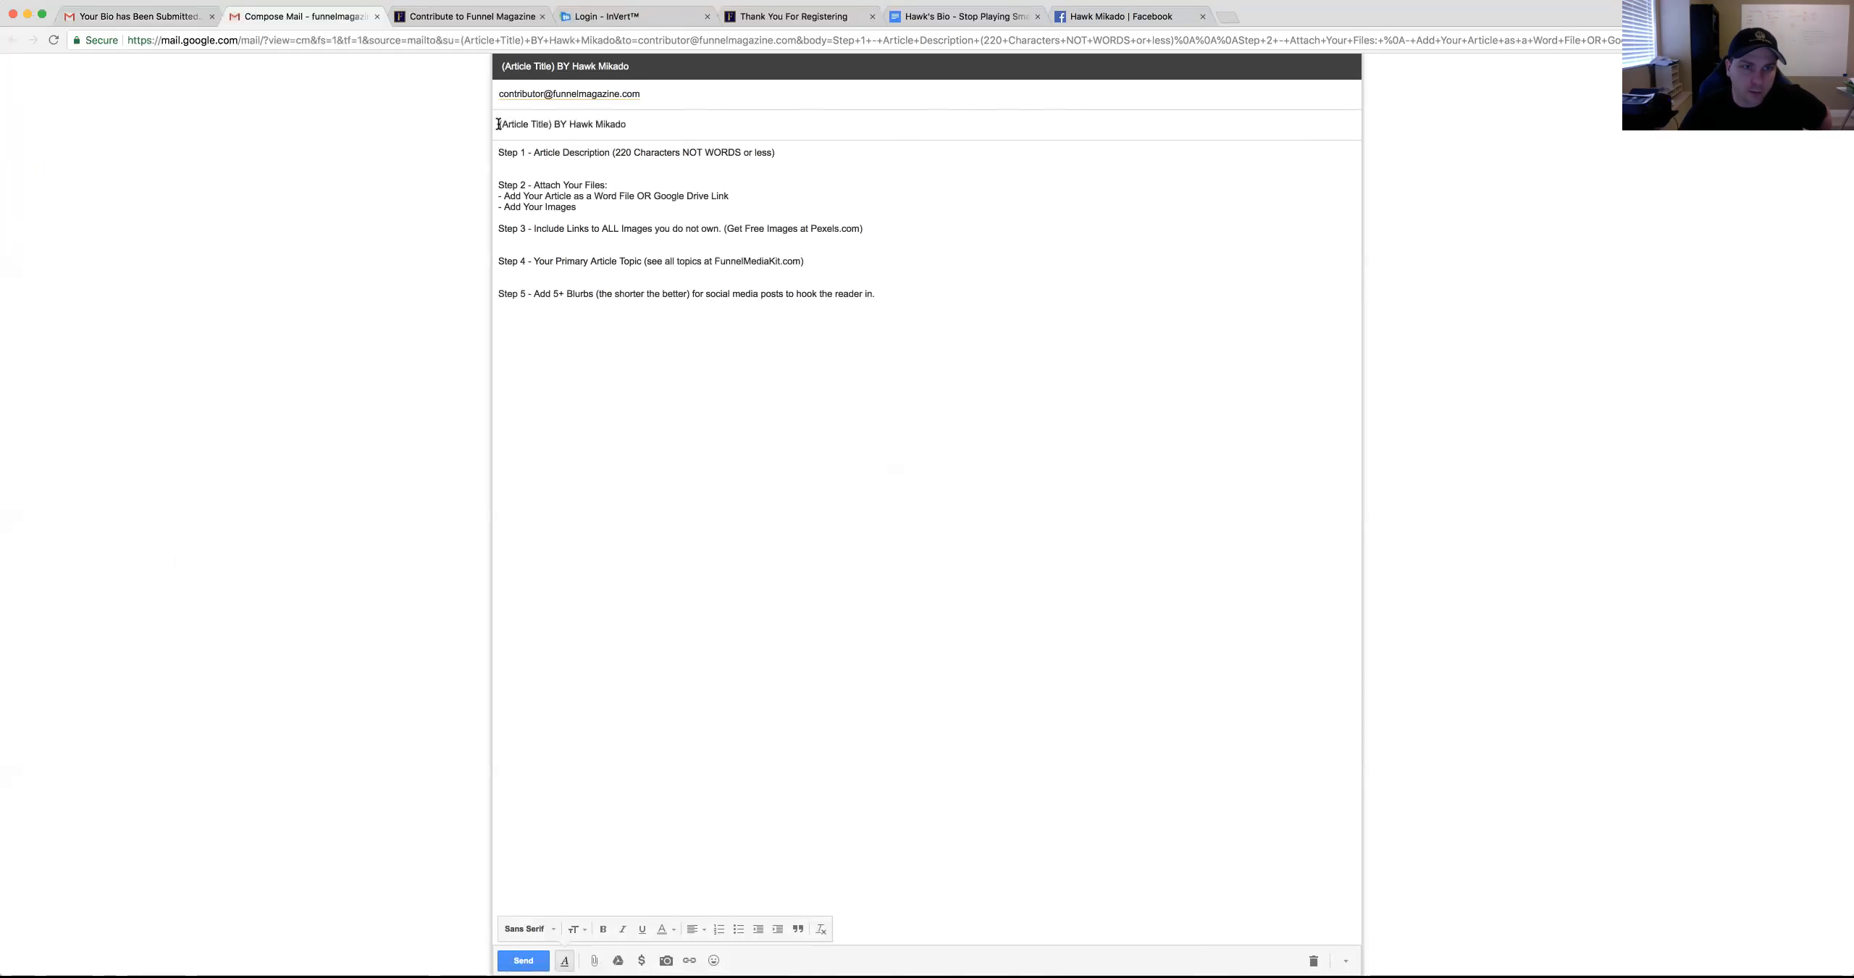
# Replace the subject's (Article Title) placeholder with 'How To Submit An Article To Funnel Magazine'
pyautogui.moveTo(570, 123); pyautogui.dragTo(497, 126)
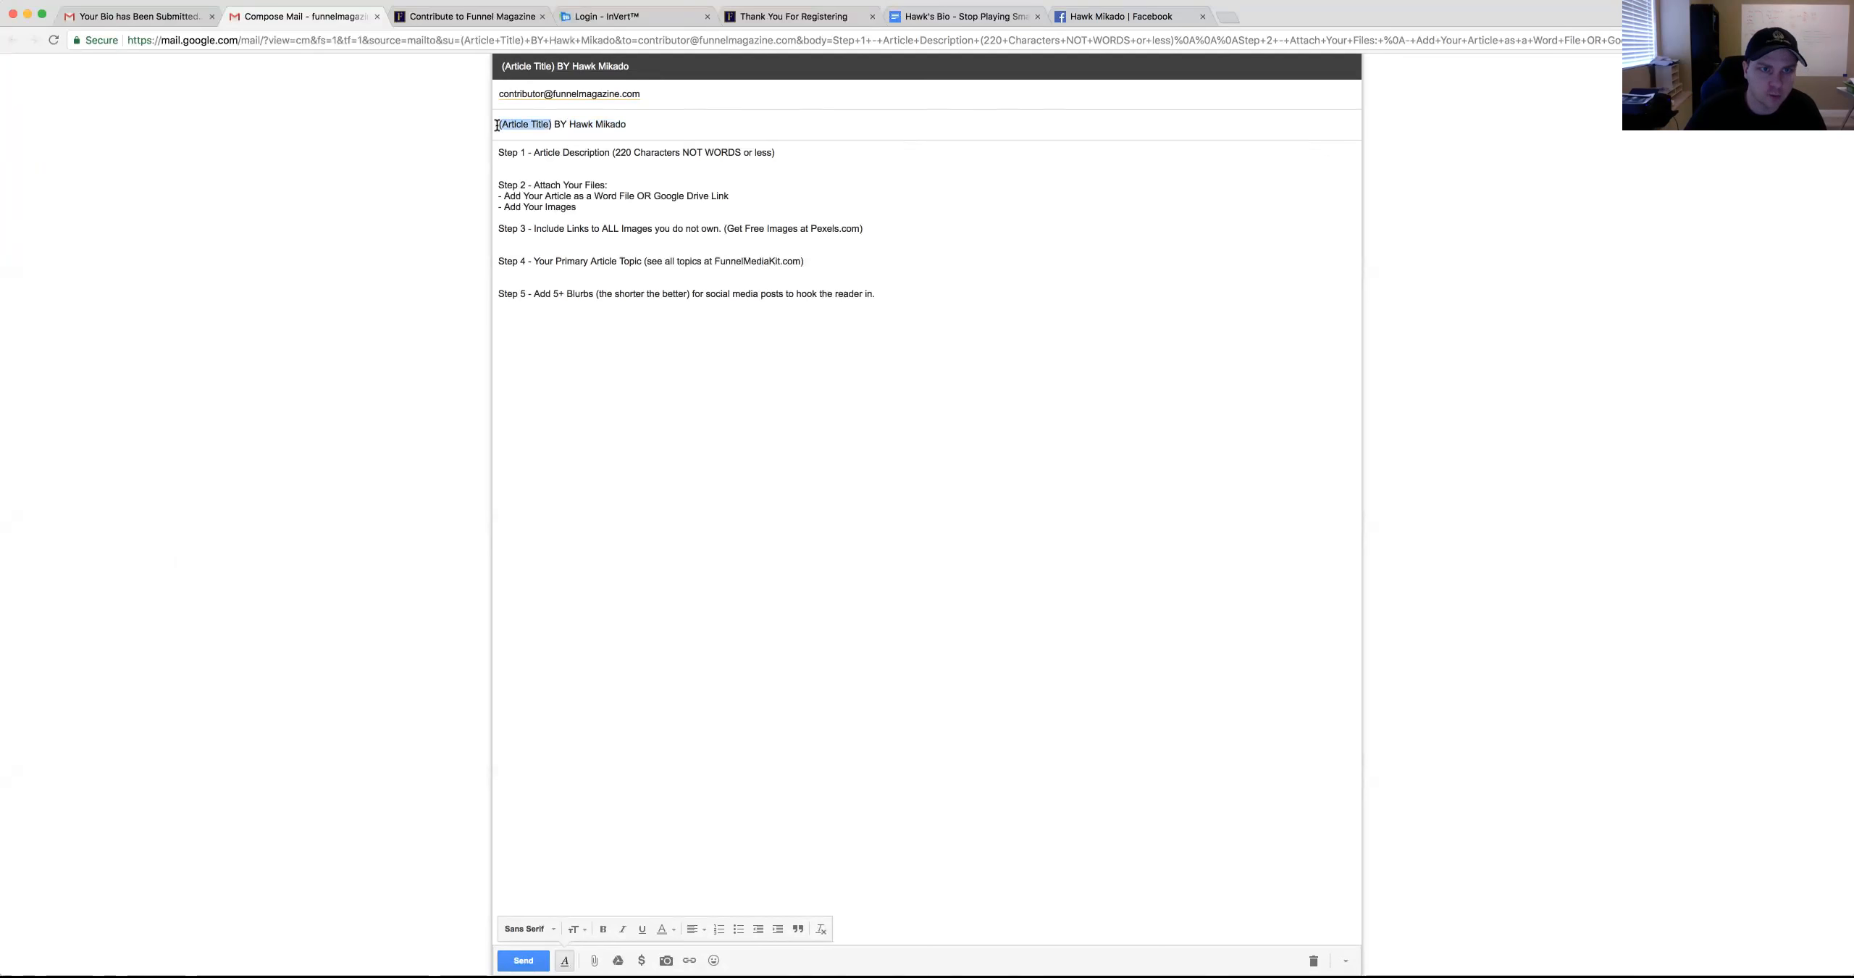
pyautogui.write('How To Submit An Article To Funnel magaz')
pyautogui.press('BackSpace')
pyautogui.press('BackSpace')
pyautogui.press('BackSpace')
pyautogui.press('BackSpace')
pyautogui.press('BackSpace')
pyautogui.write('Magazine')
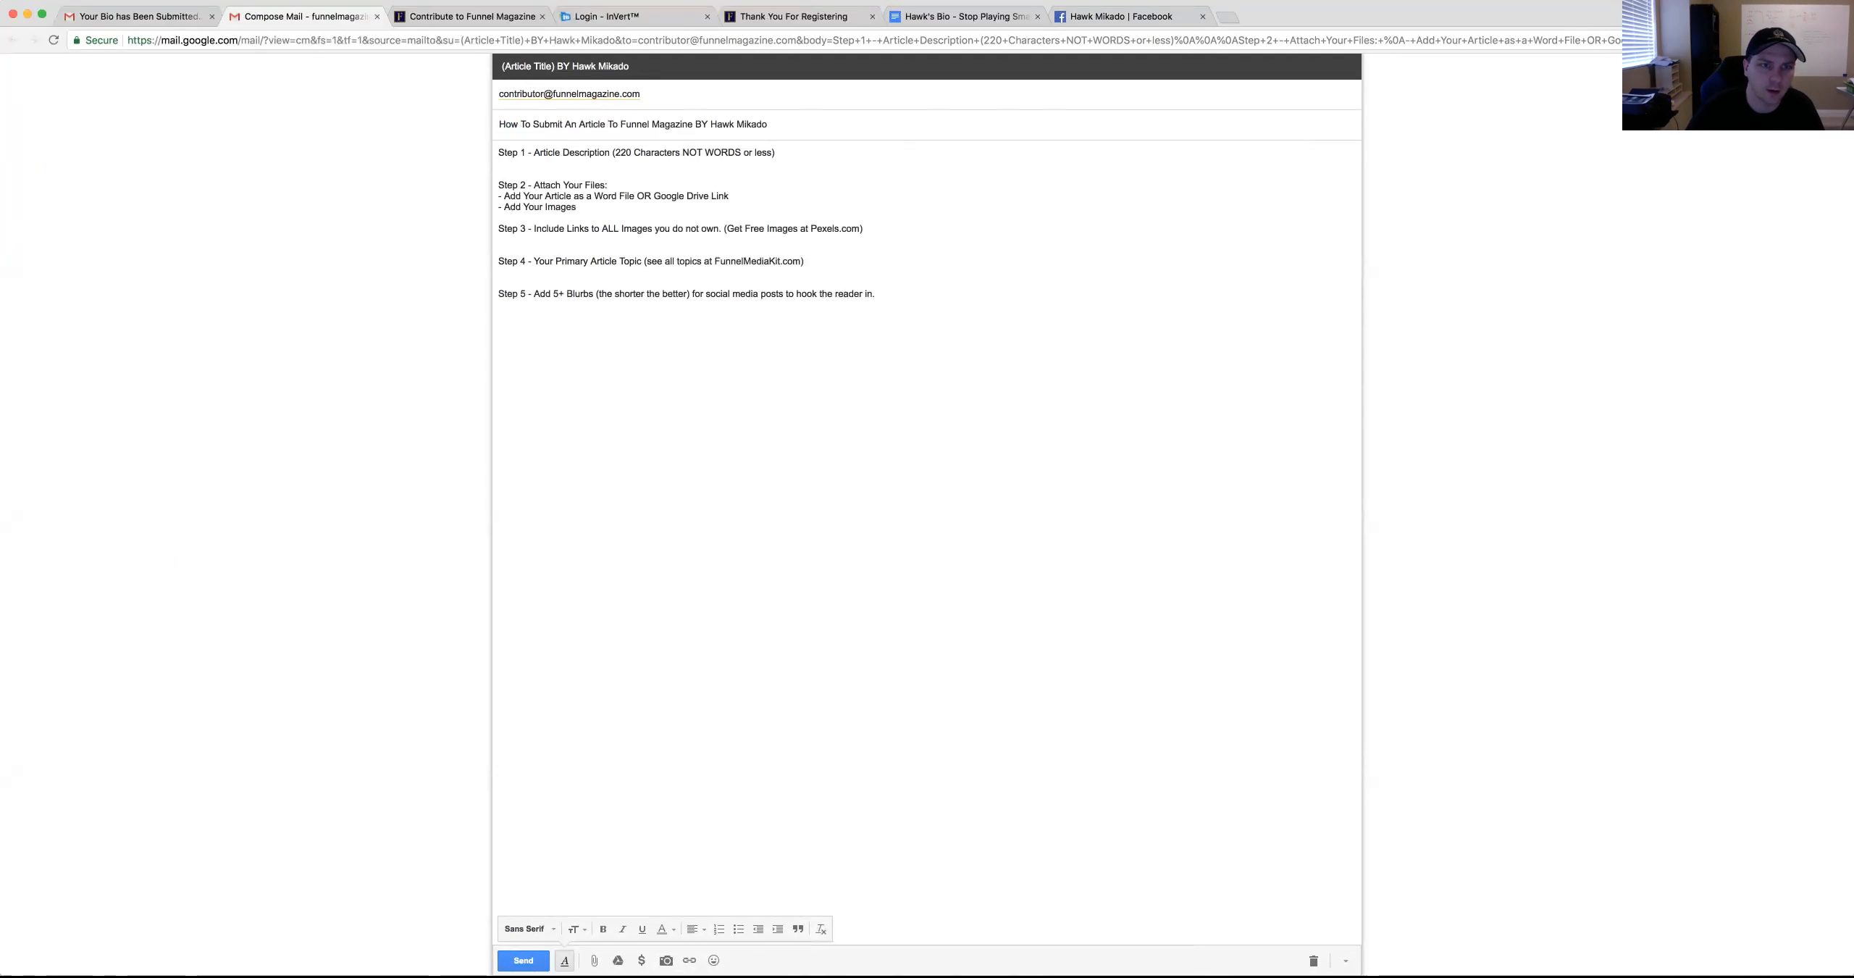
# Write a short description line under Step 1 beginning 'It's really simple to'
pyautogui.click(585, 163)
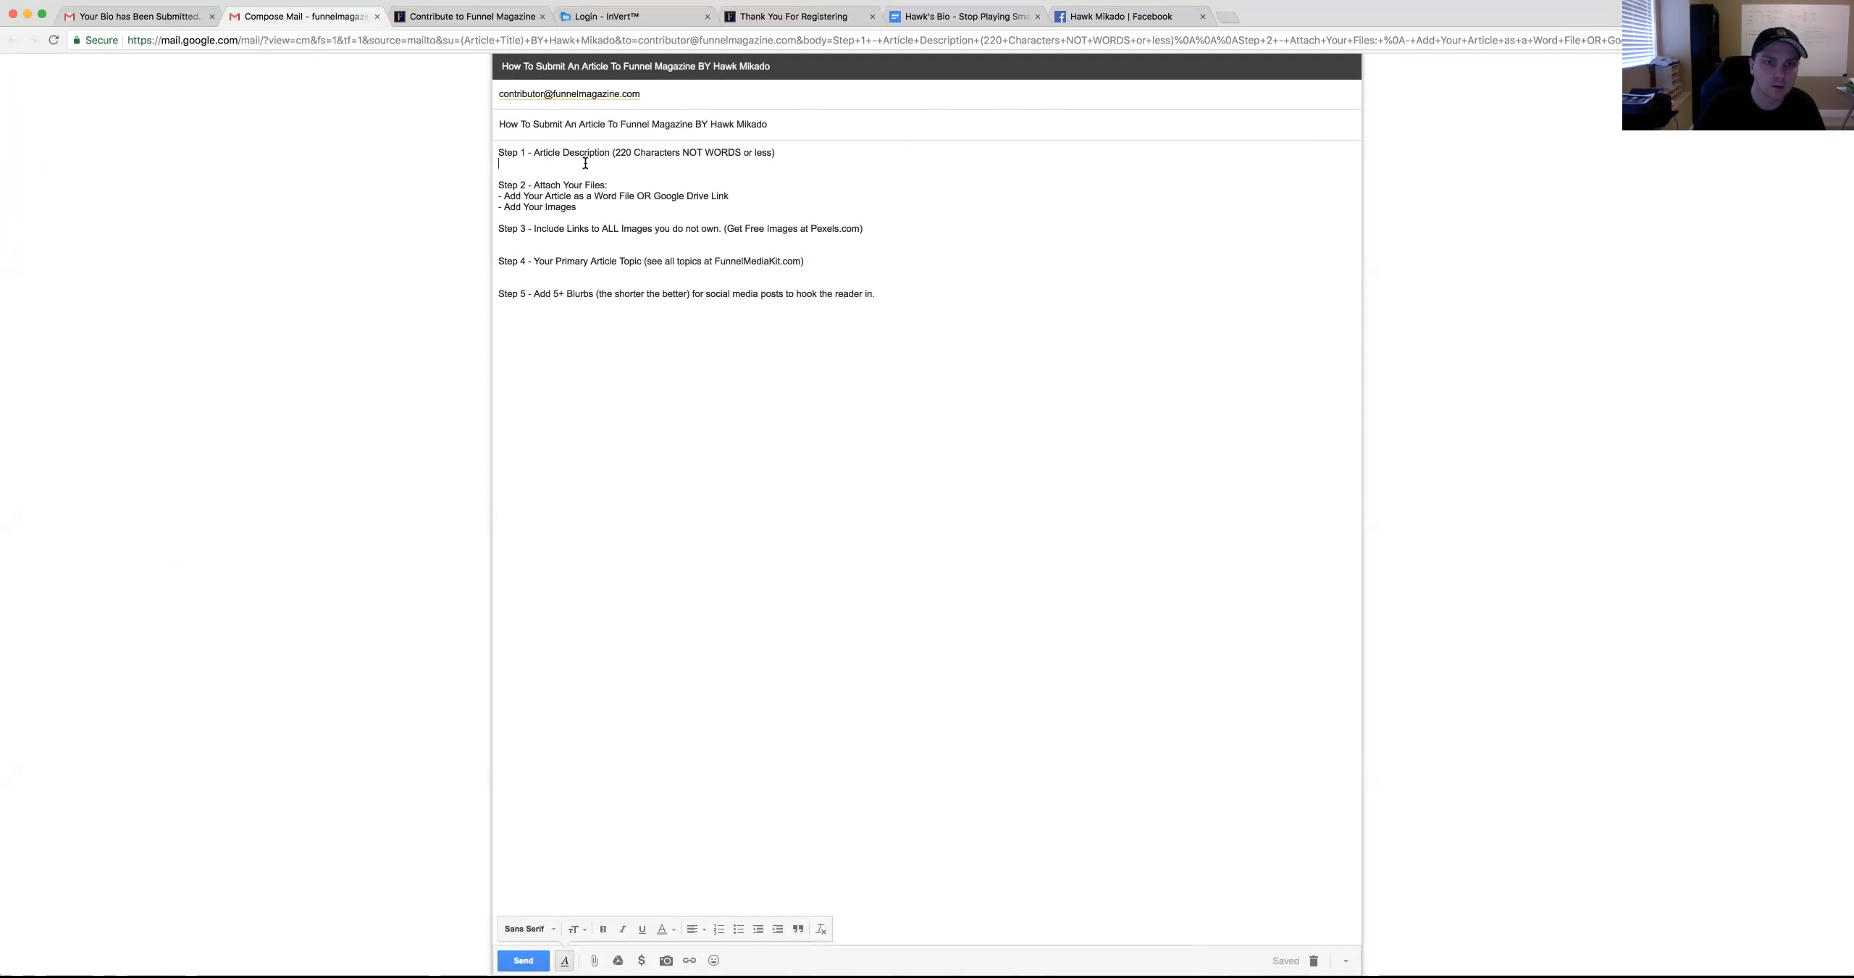
pyautogui.write("It's really simple to Submit an article, Just foll")
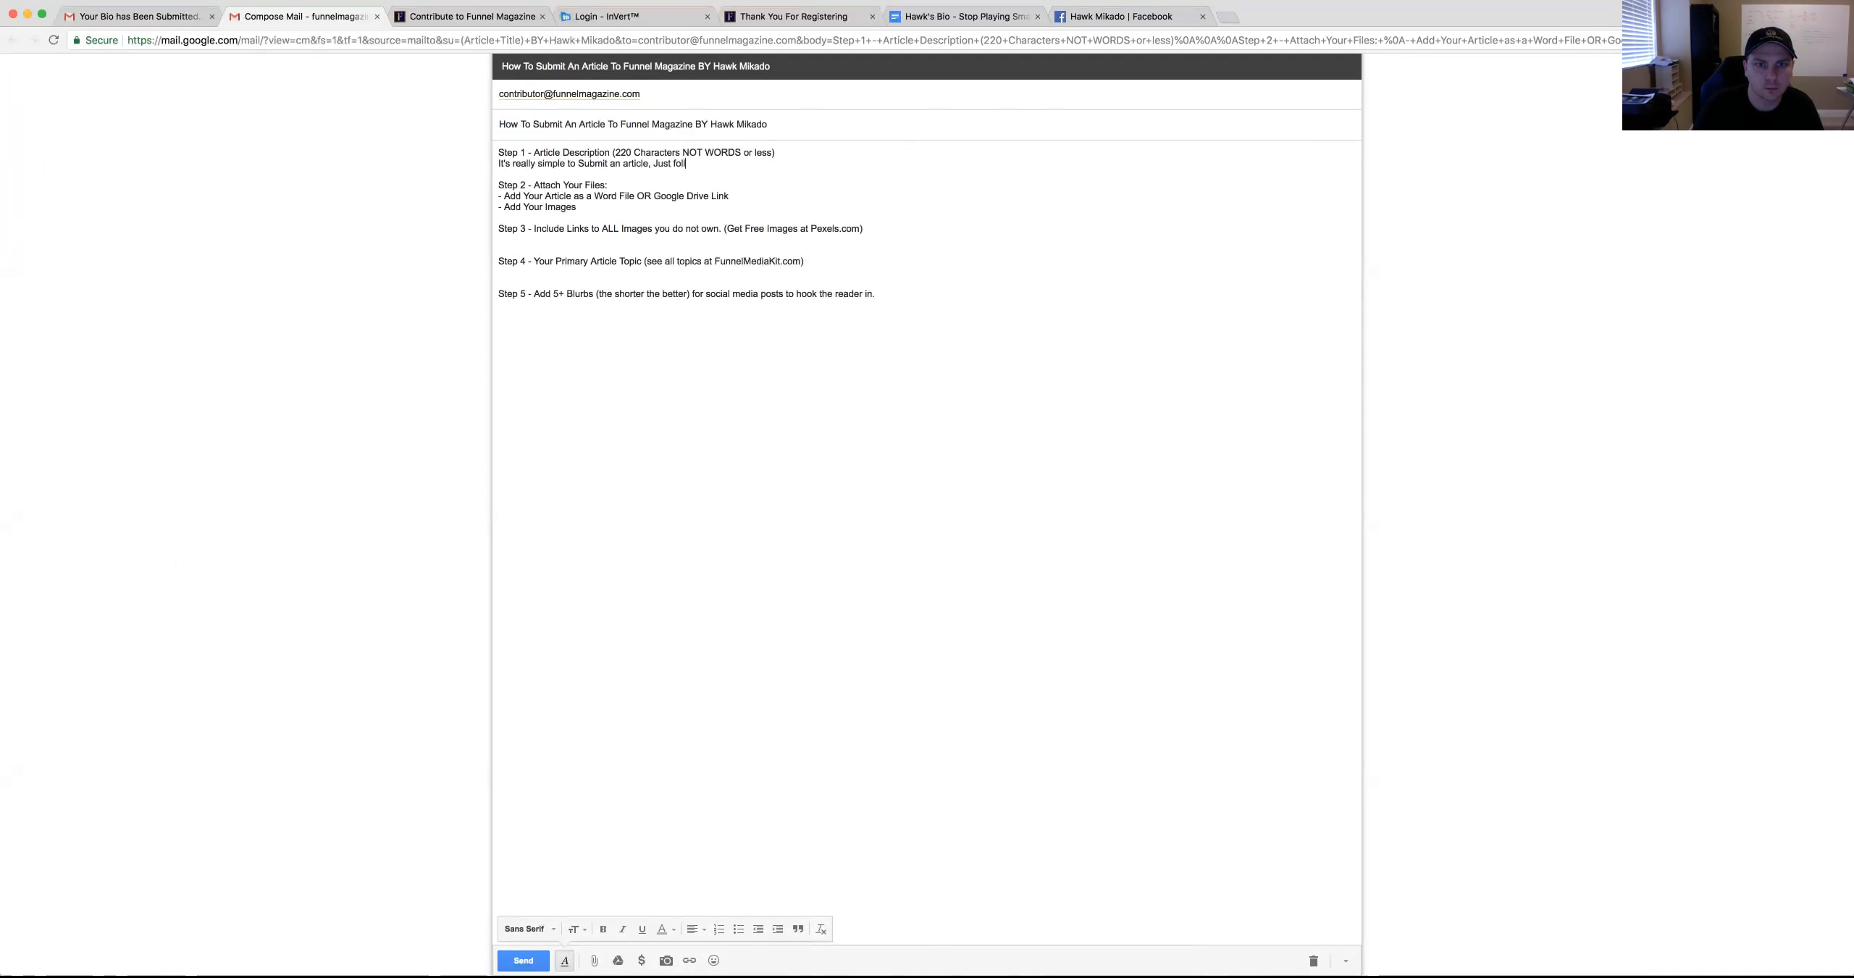
pyautogui.write('nstructions here...')
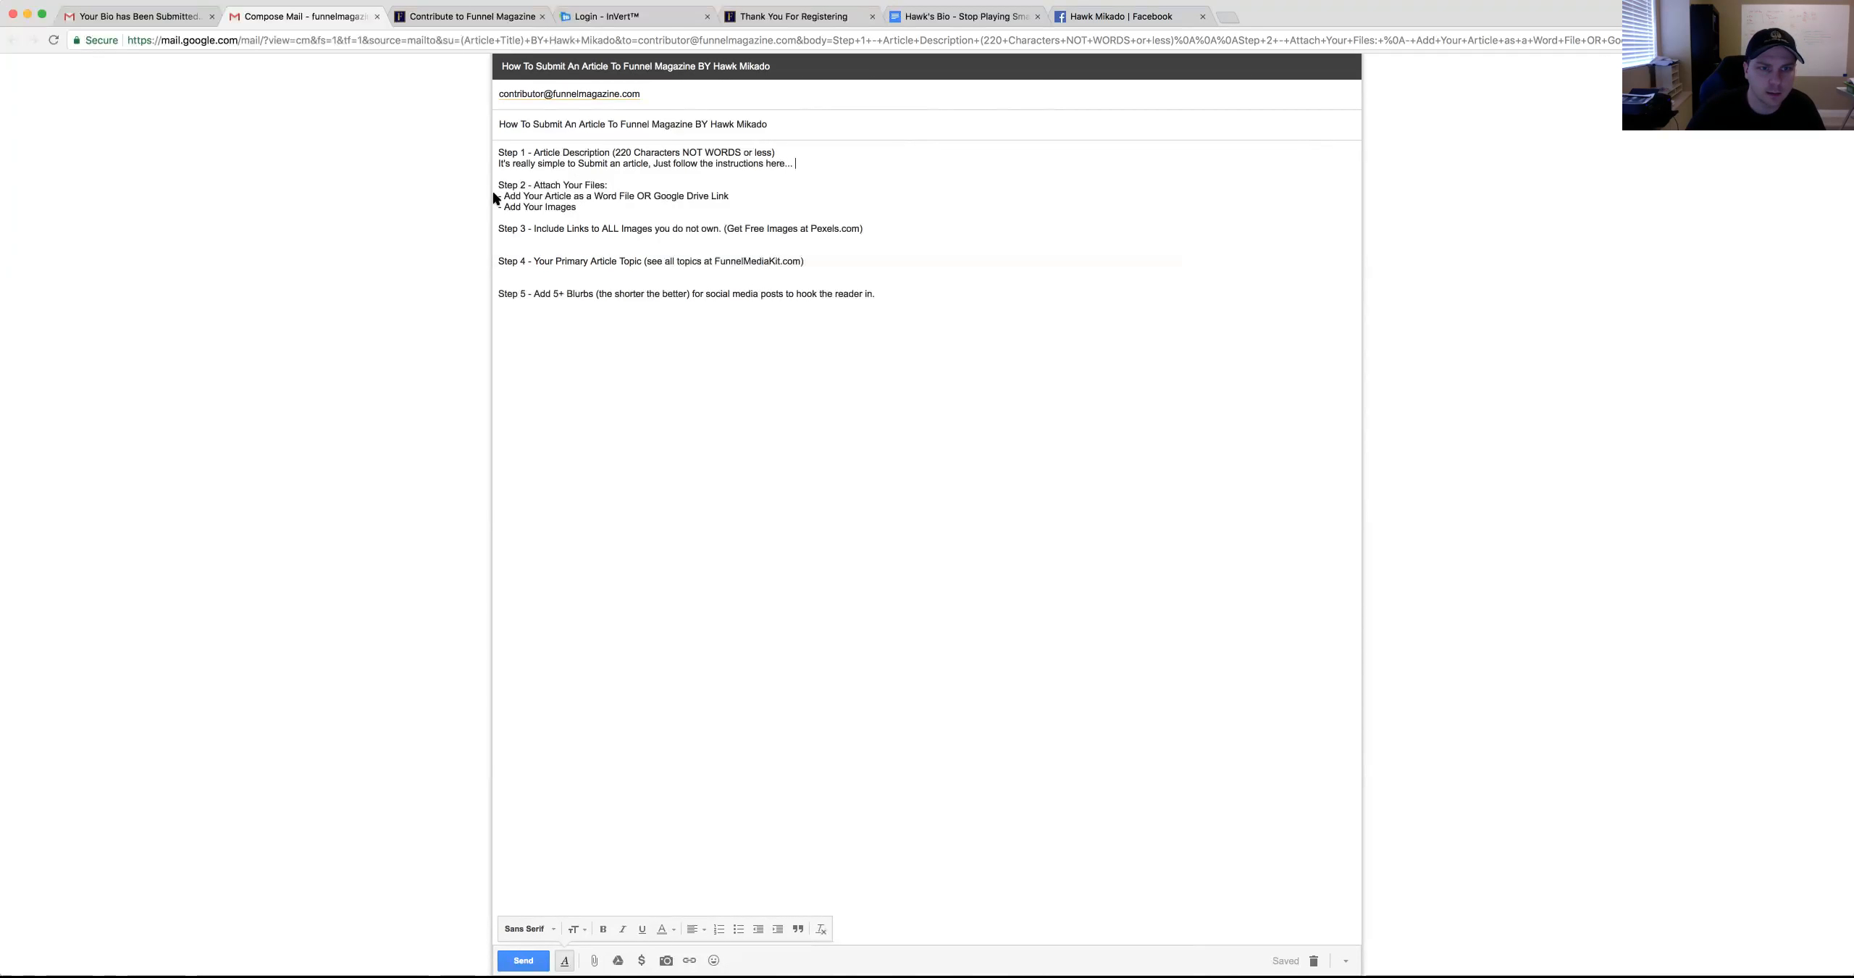
pyautogui.moveTo(807, 163); pyautogui.dragTo(500, 164)
pyautogui.moveTo(614, 152); pyautogui.dragTo(781, 153)
pyautogui.click(702, 160)
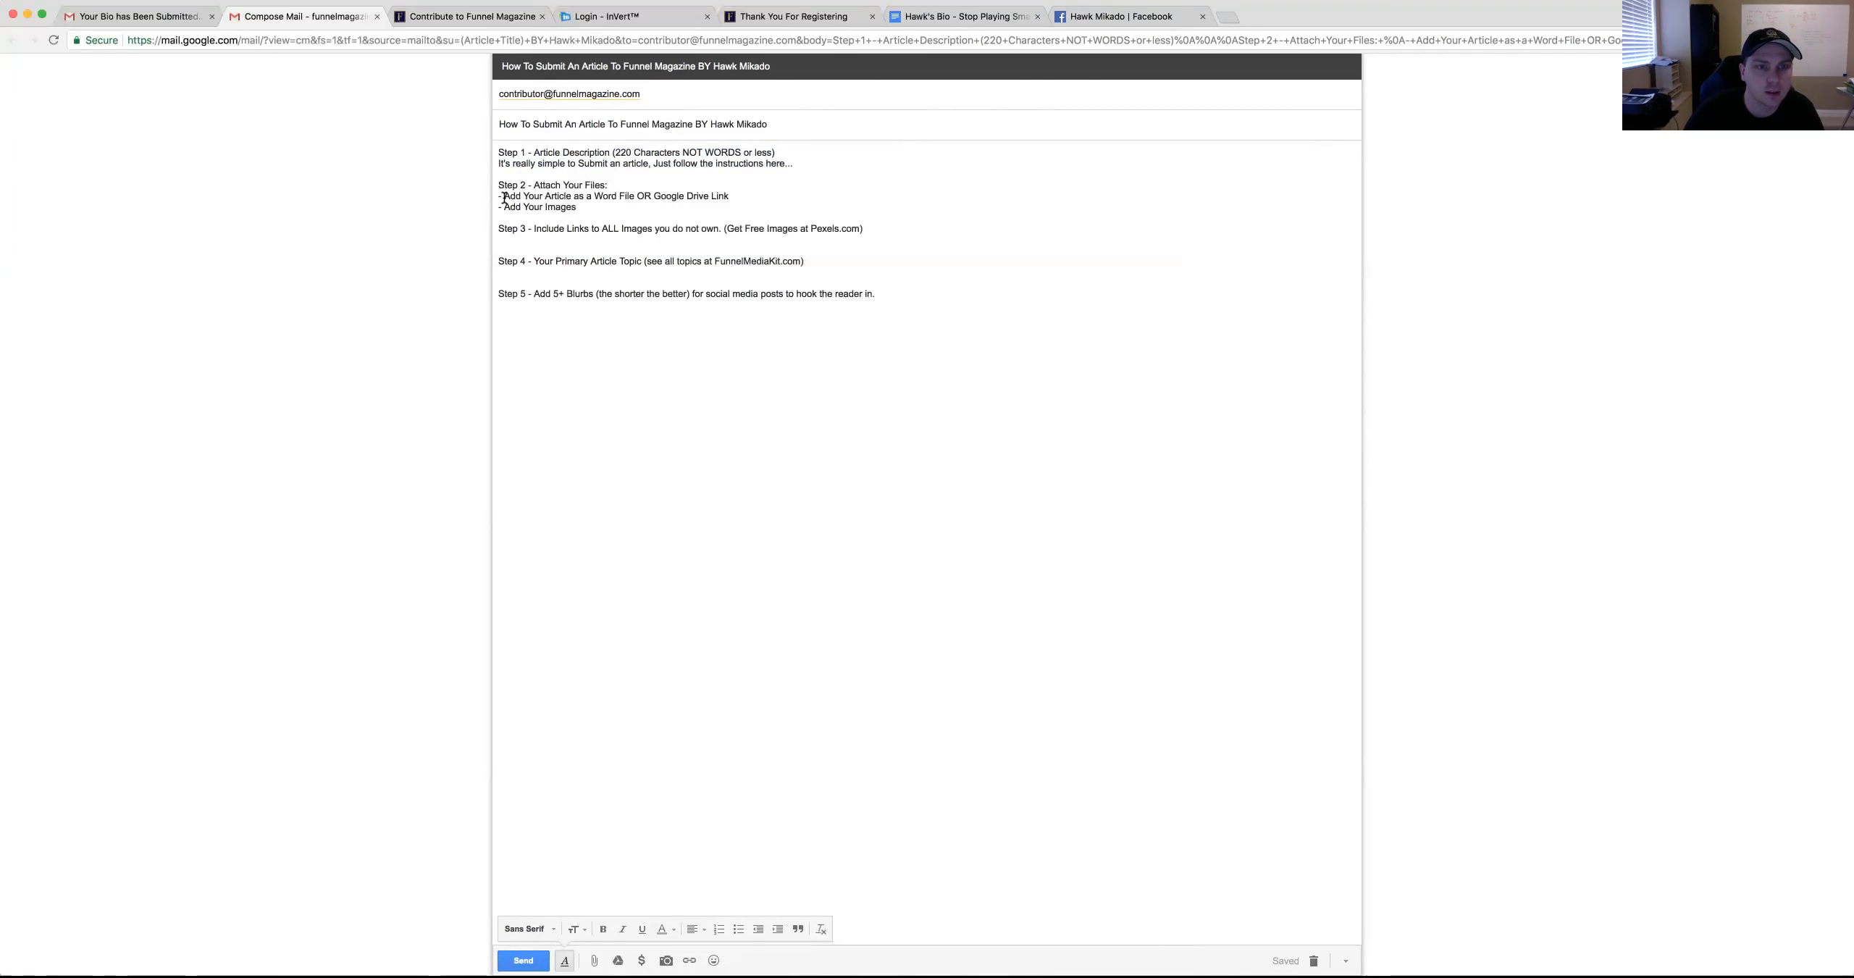
pyautogui.moveTo(579, 206); pyautogui.dragTo(499, 196)
pyautogui.click(589, 196)
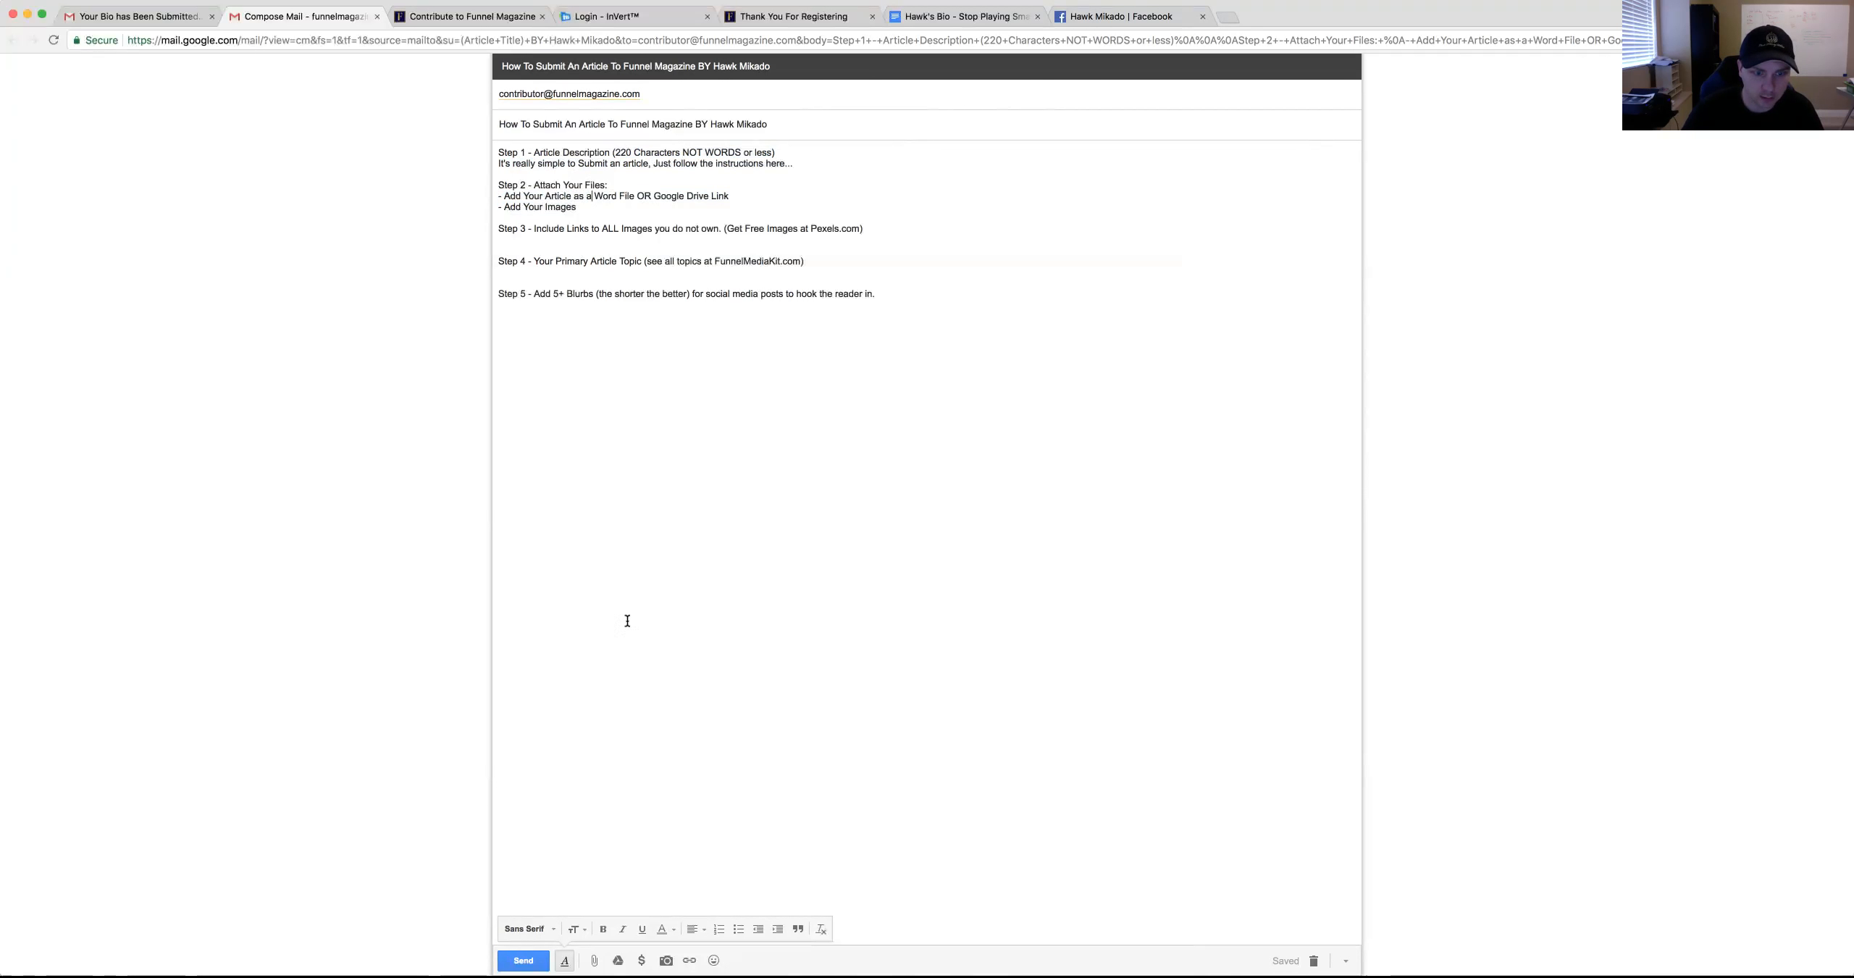
# Attach the Screen Shot 2018-08-02 at 08.55.17.png image to the draft
pyautogui.click(594, 960)
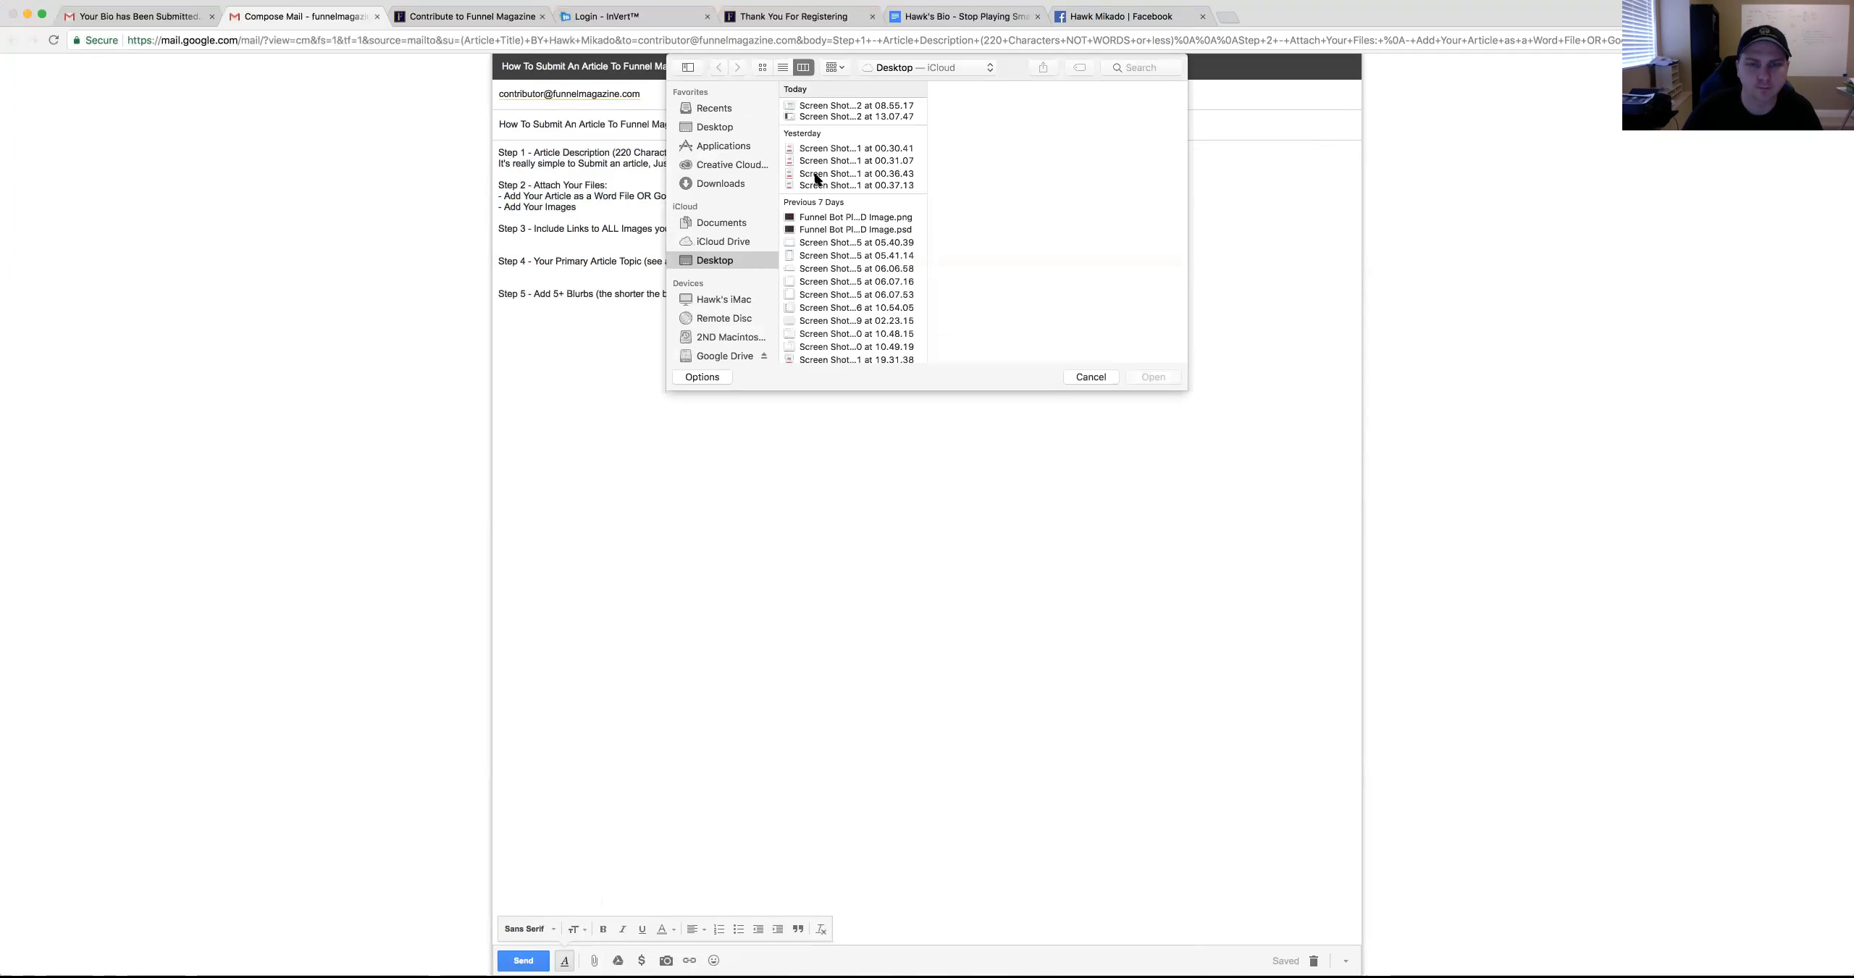
pyautogui.click(878, 118)
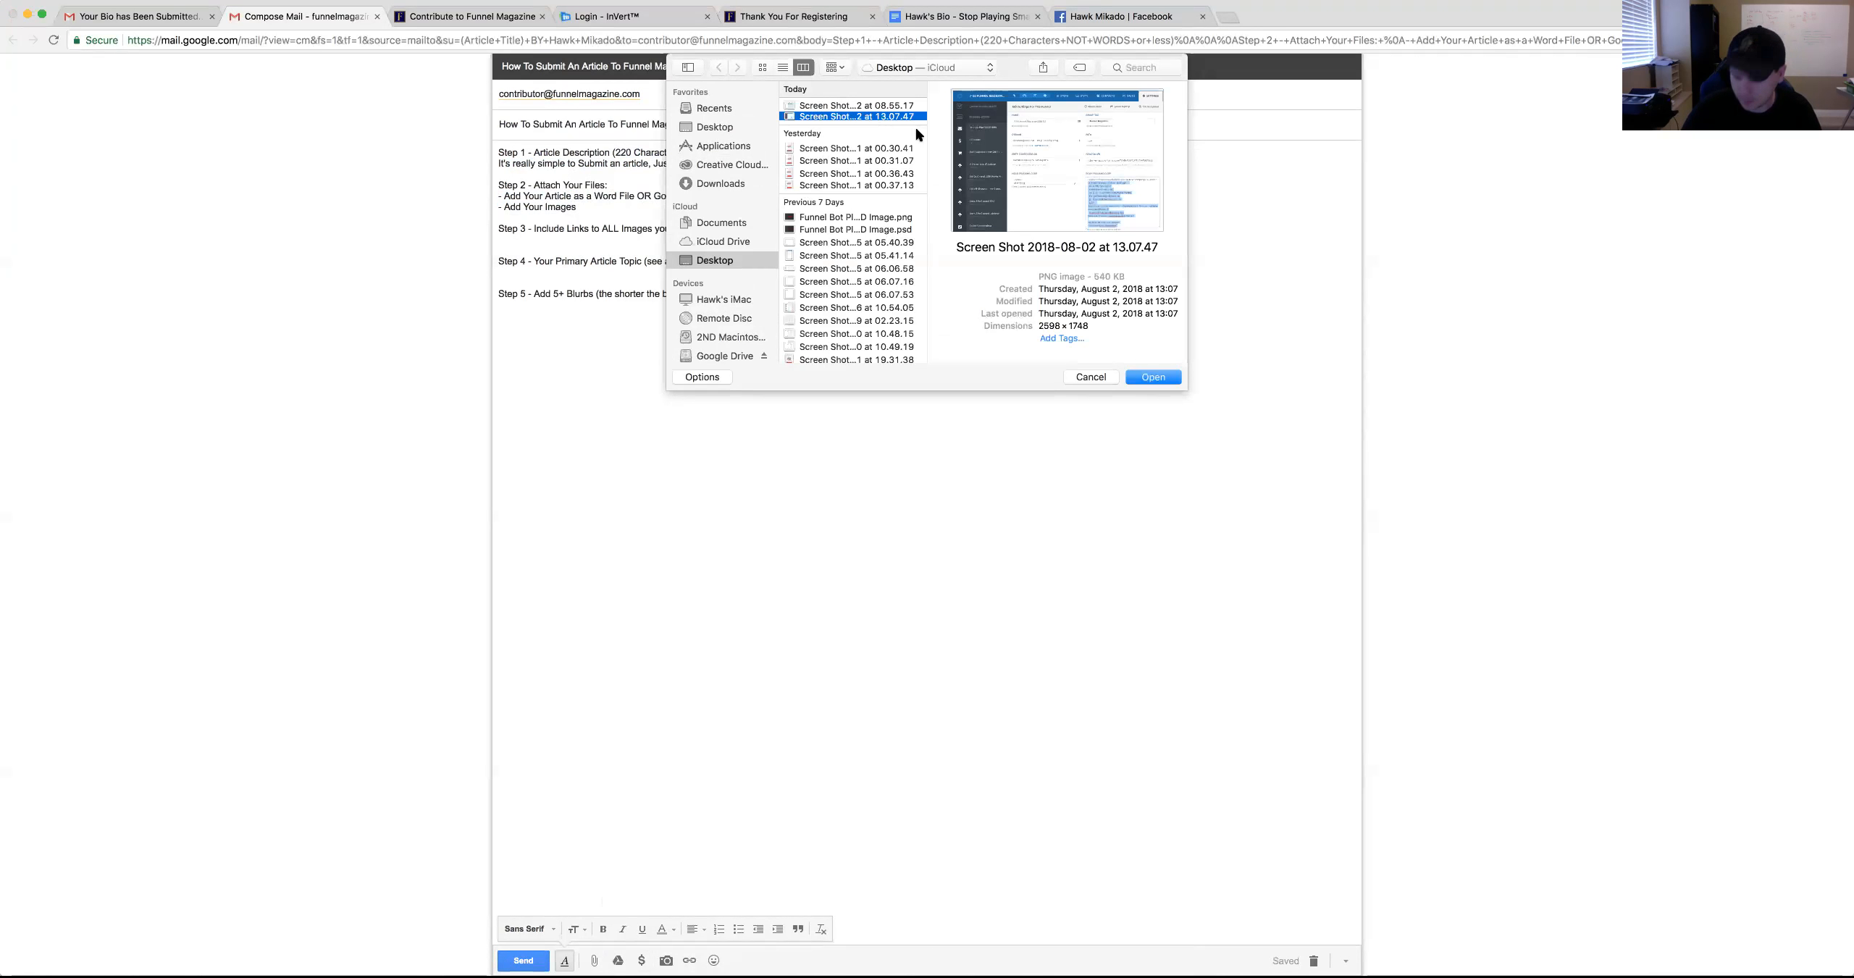
pyautogui.press('Up')
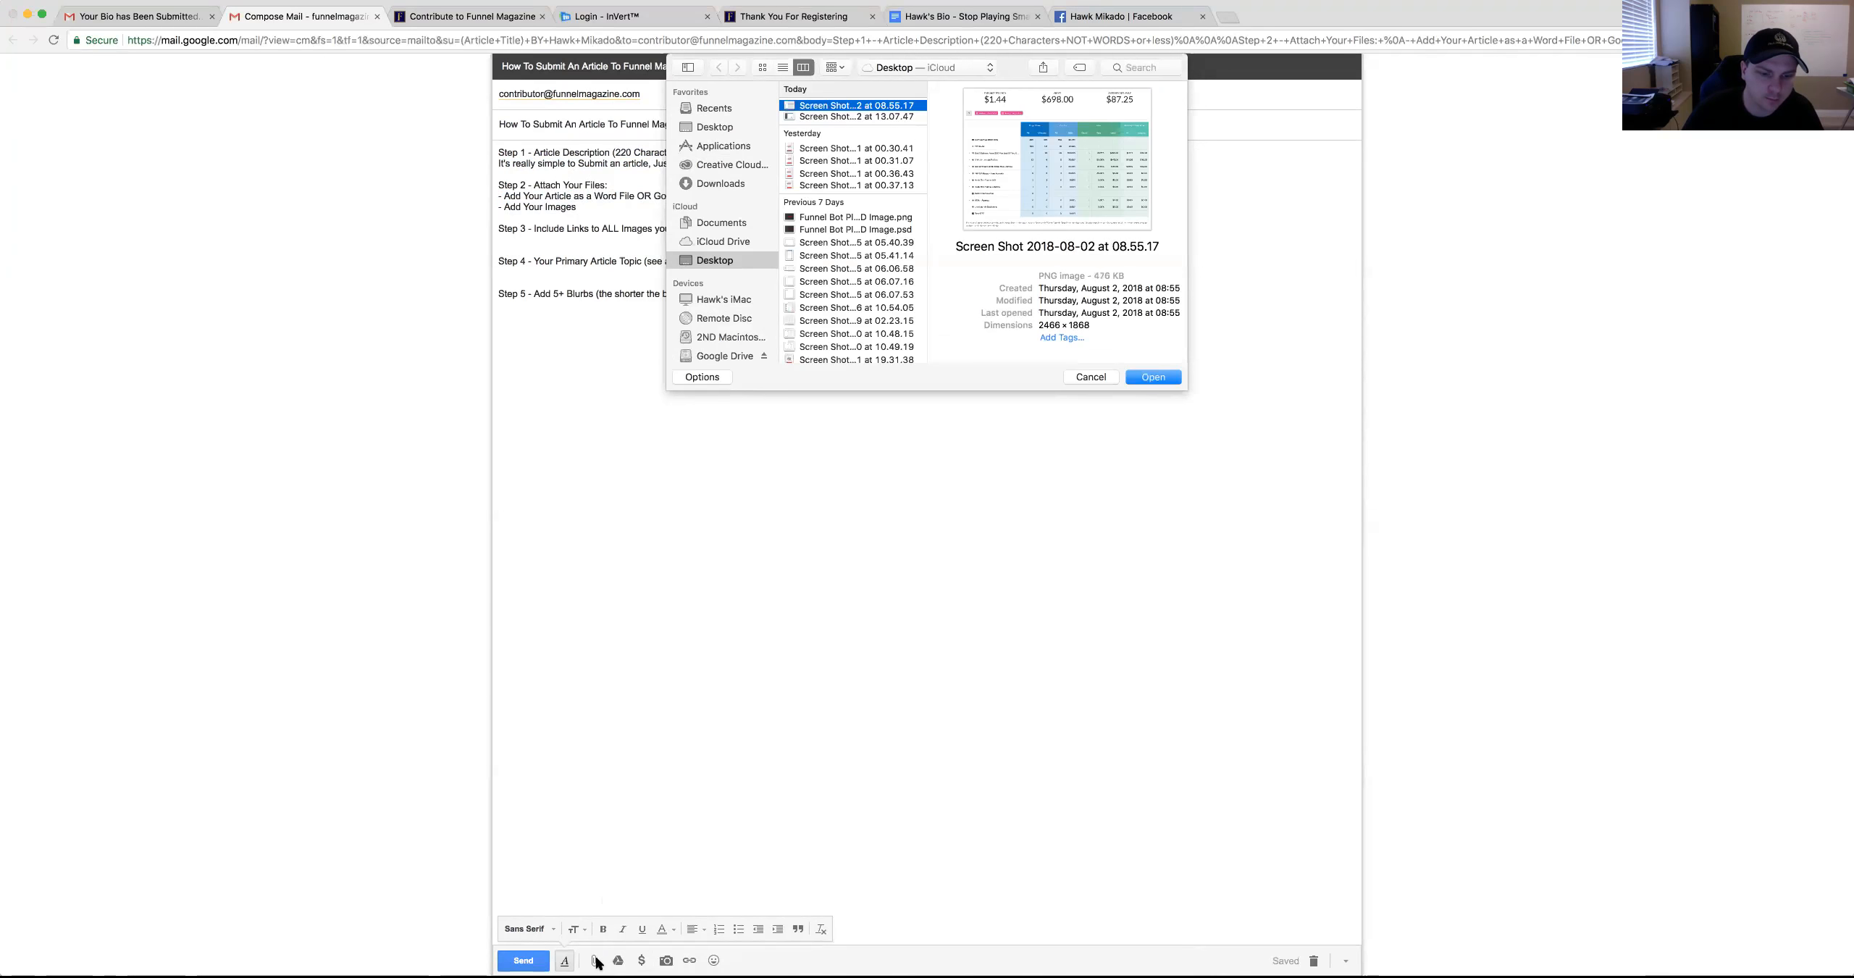
pyautogui.press('Return')
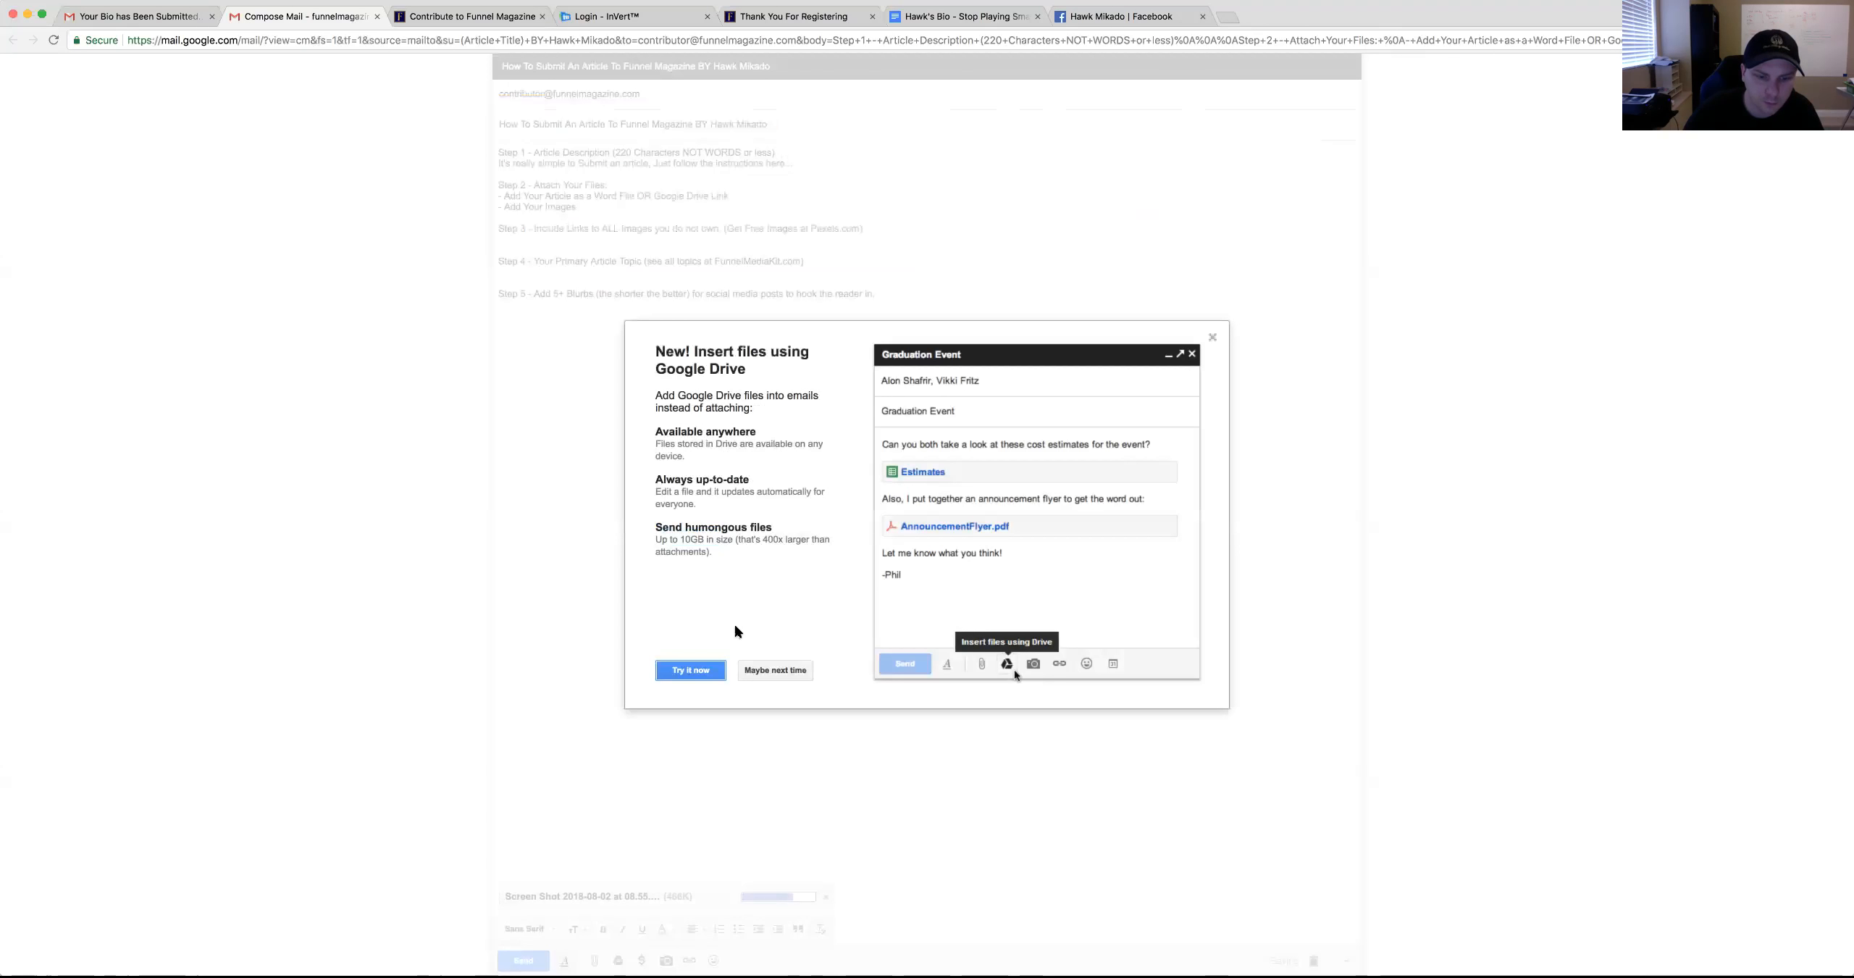
# Dismiss the Drive prompt and attach the Vert-IS.docx article file
pyautogui.click(753, 673)
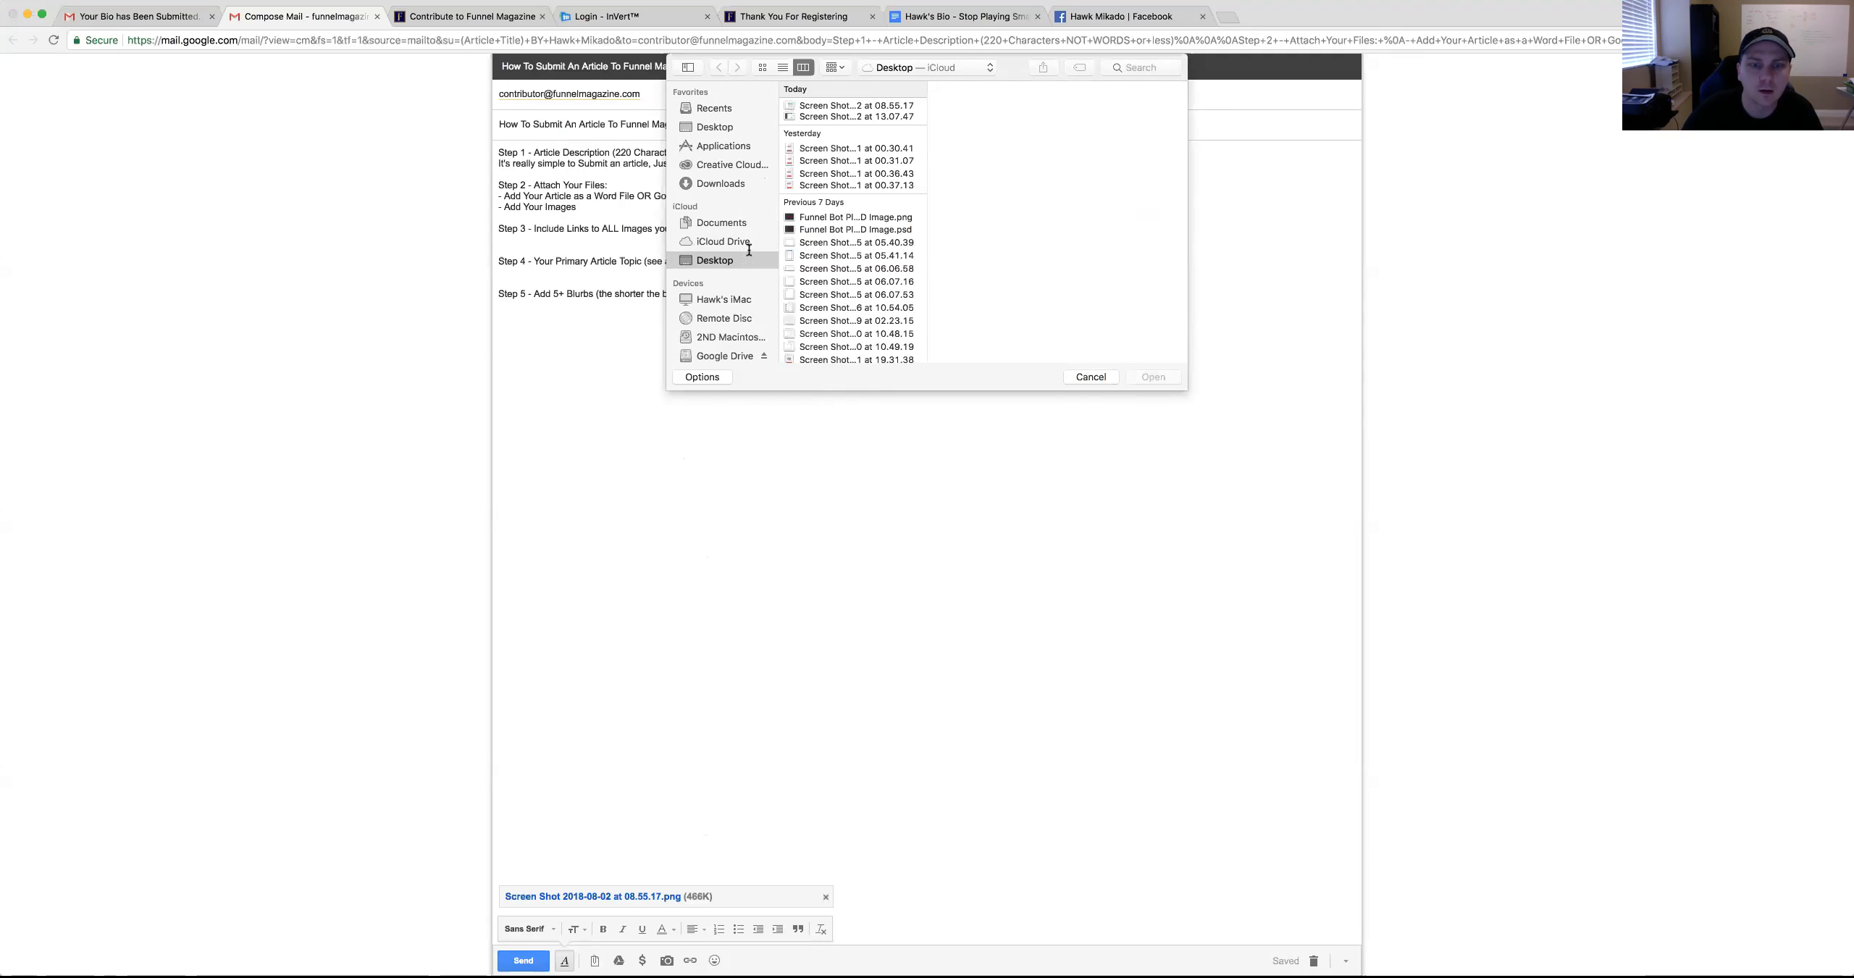
pyautogui.scroll(-10, 832, 275)
pyautogui.scroll(5, 831, 292)
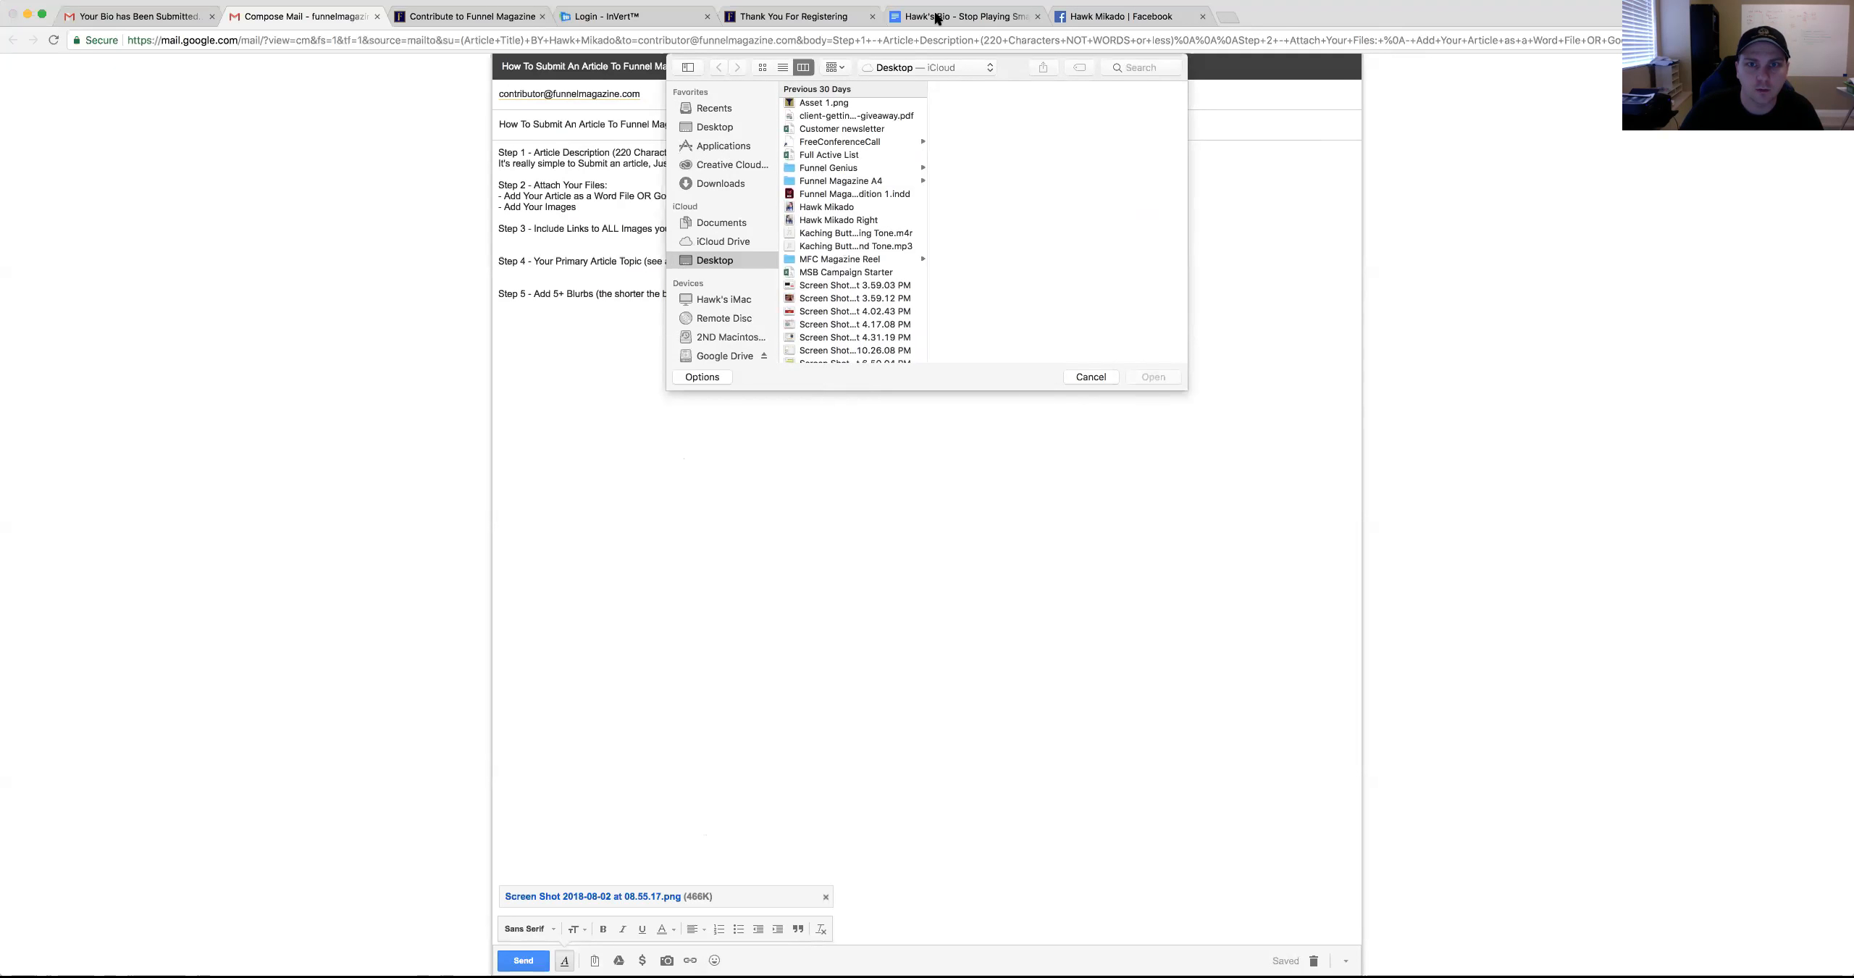
pyautogui.scroll(3, 826, 210)
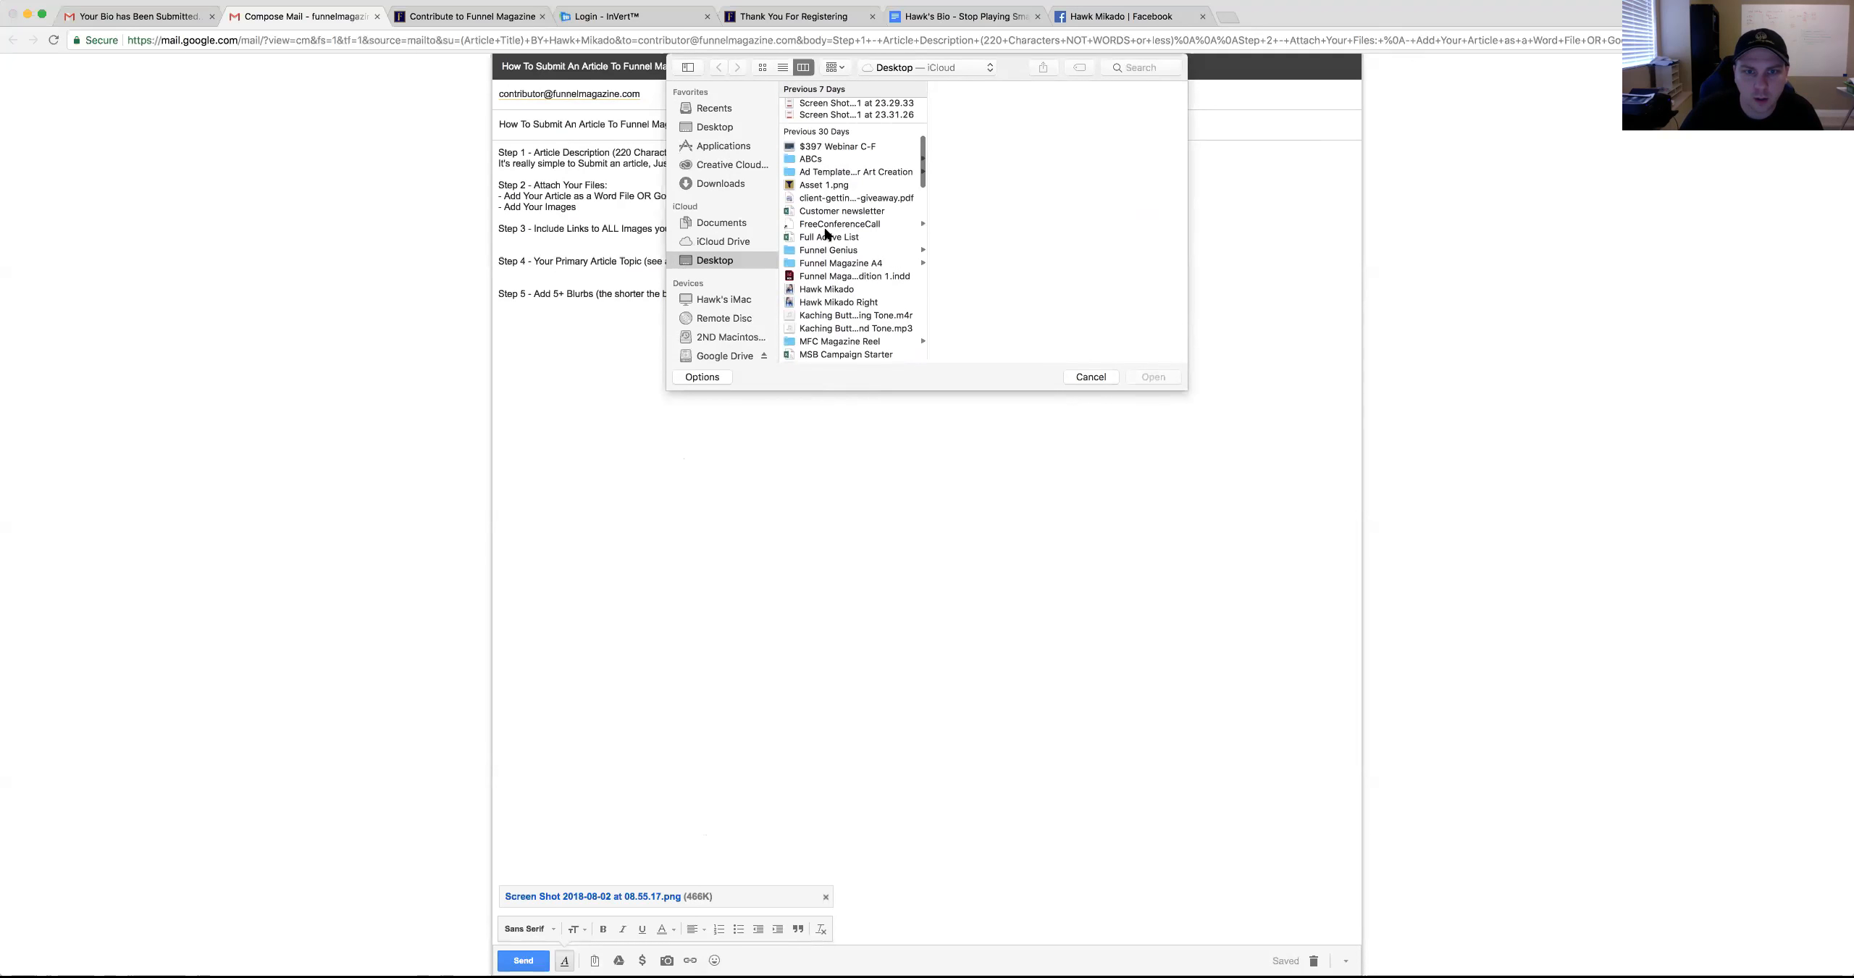
pyautogui.scroll(-1, 829, 262)
pyautogui.scroll(-10, 830, 263)
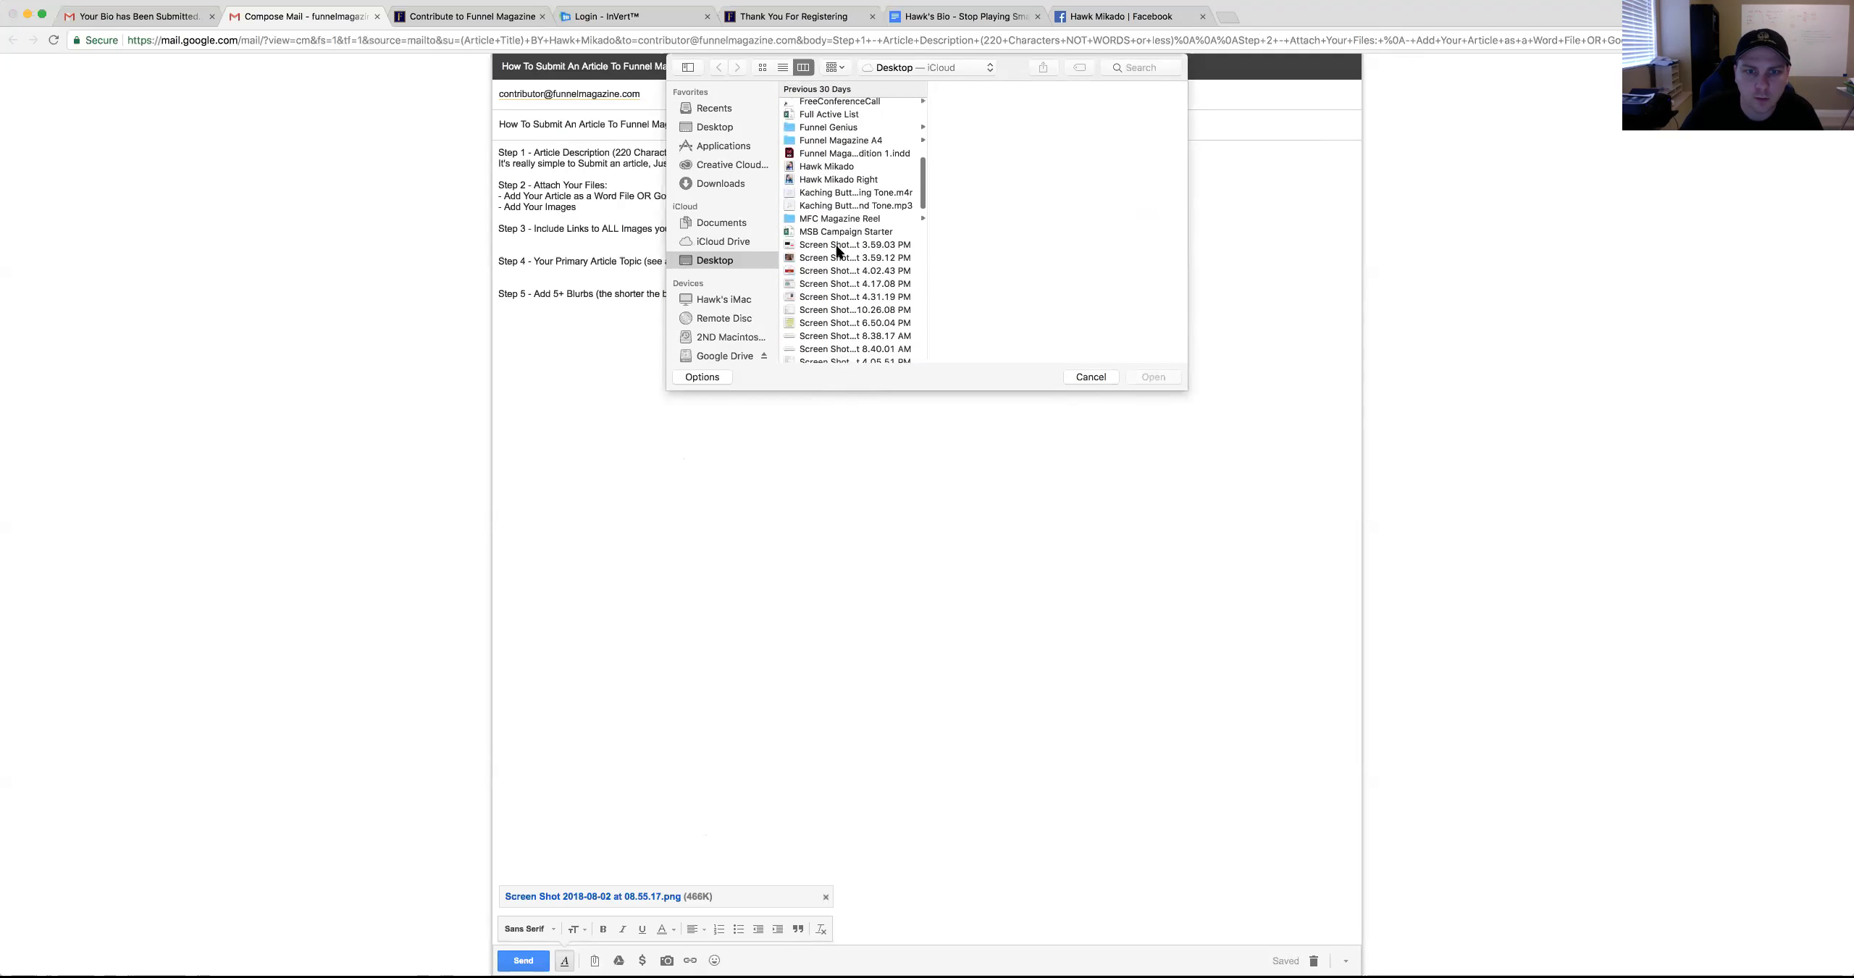
pyautogui.scroll(-5, 832, 276)
pyautogui.doubleClick(824, 301)
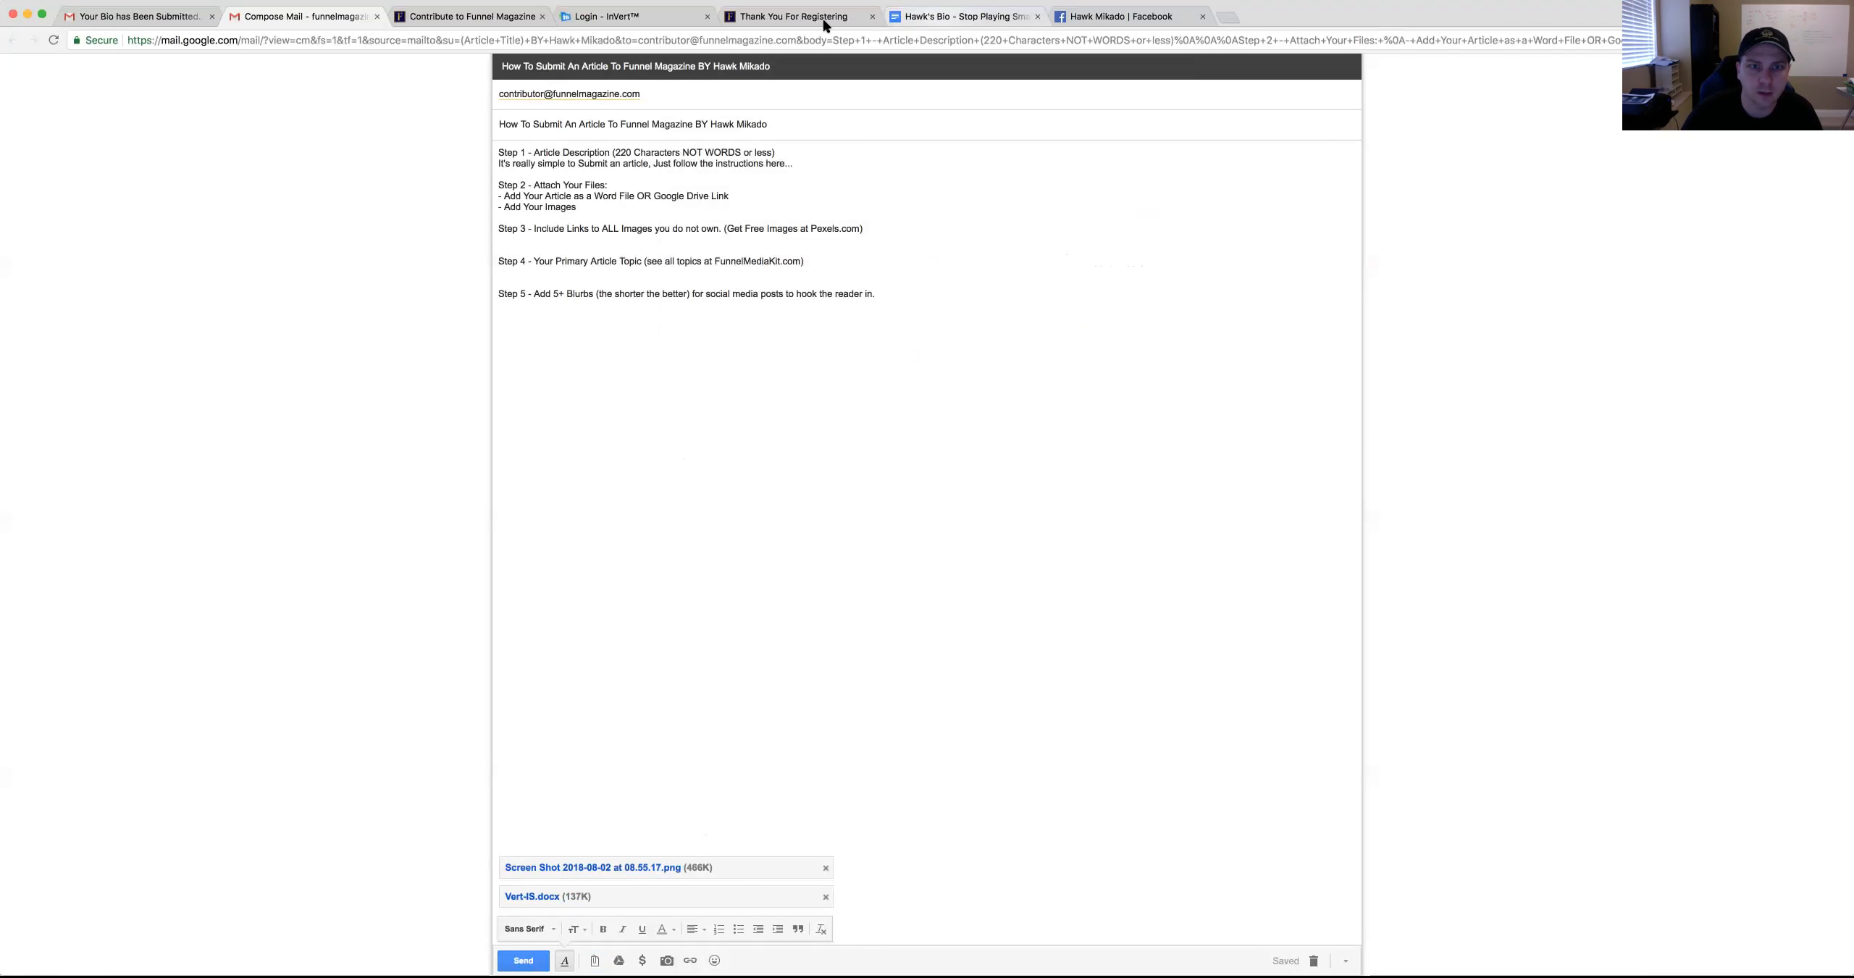
# Paste the bio document's Google Docs link on a new line under Step 2
pyautogui.click(897, 18)
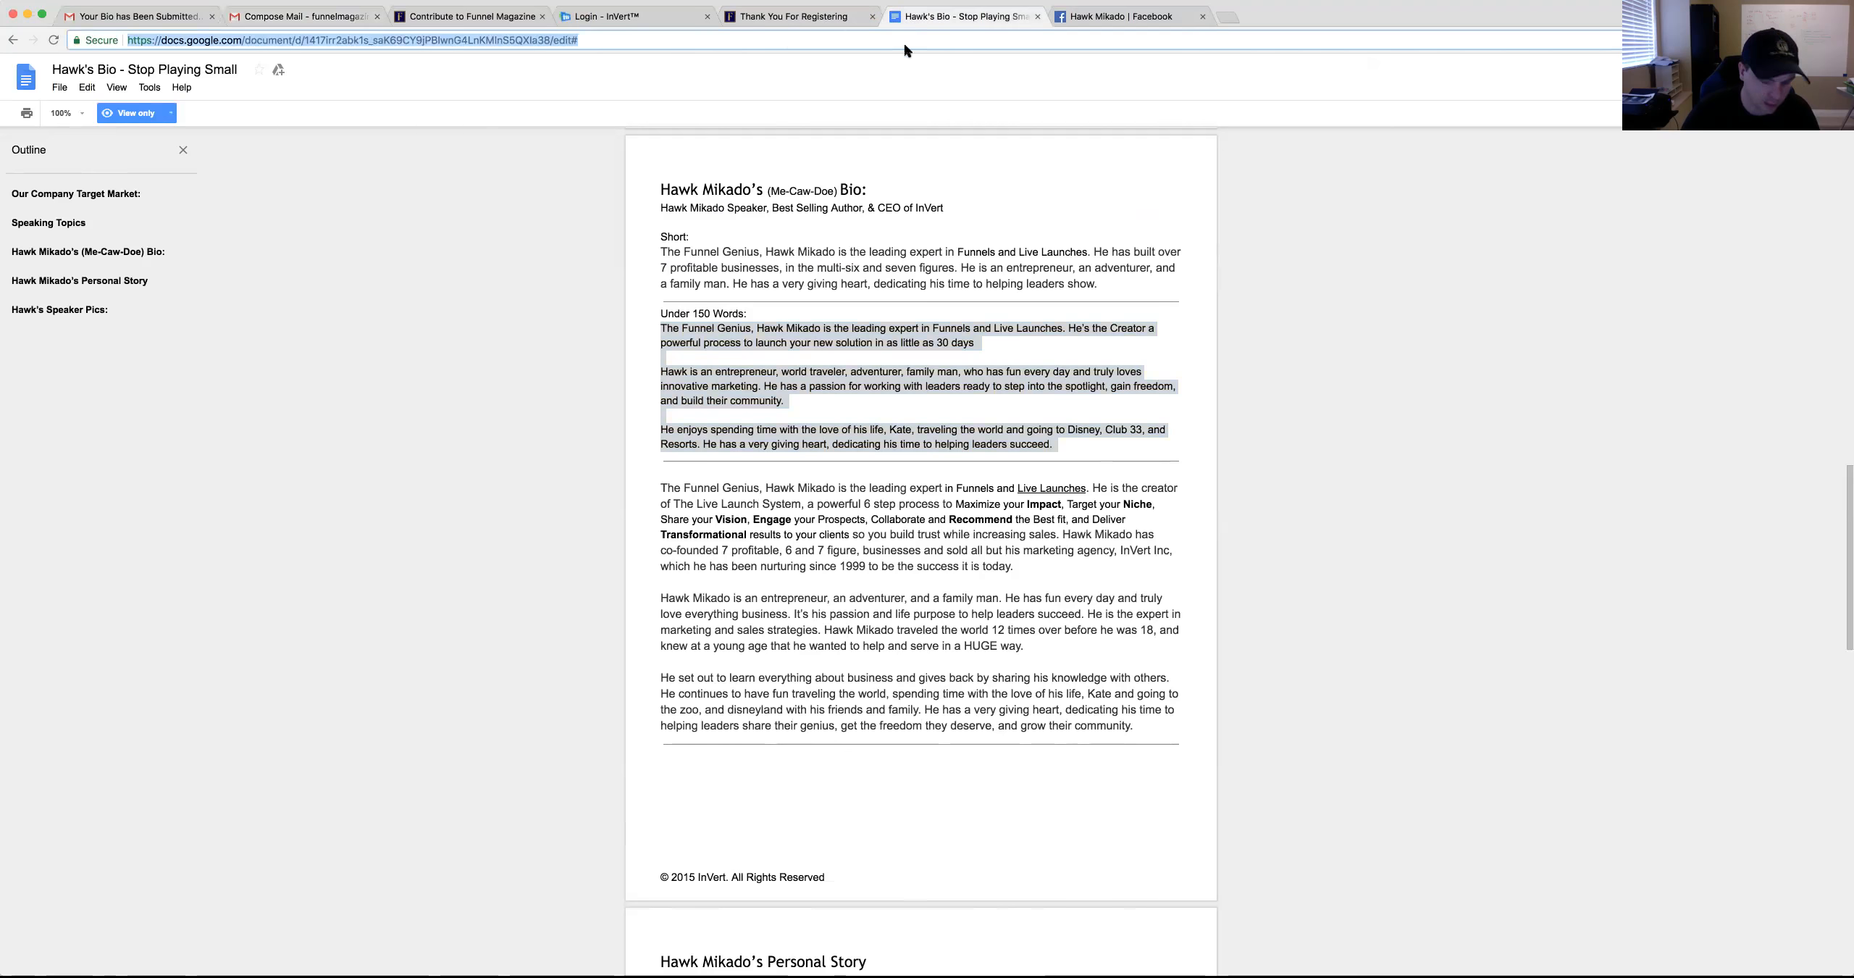
pyautogui.click(607, 19)
pyautogui.click(344, 16)
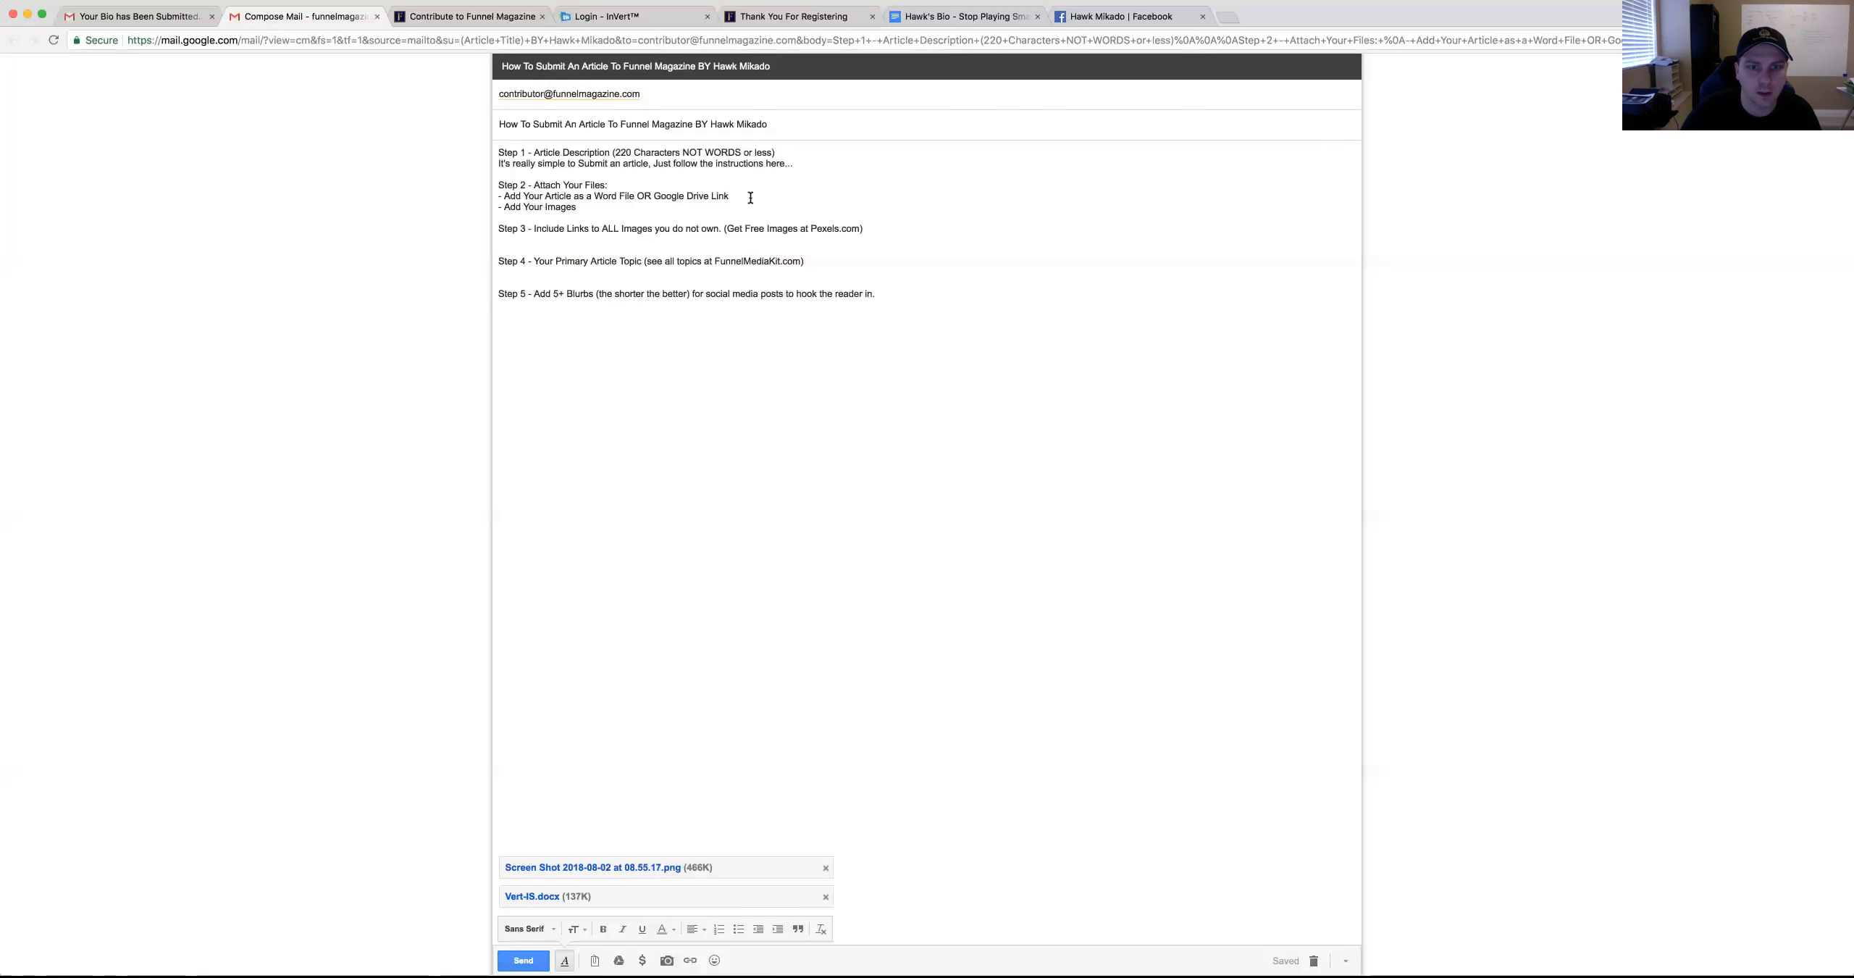
pyautogui.press('Return')
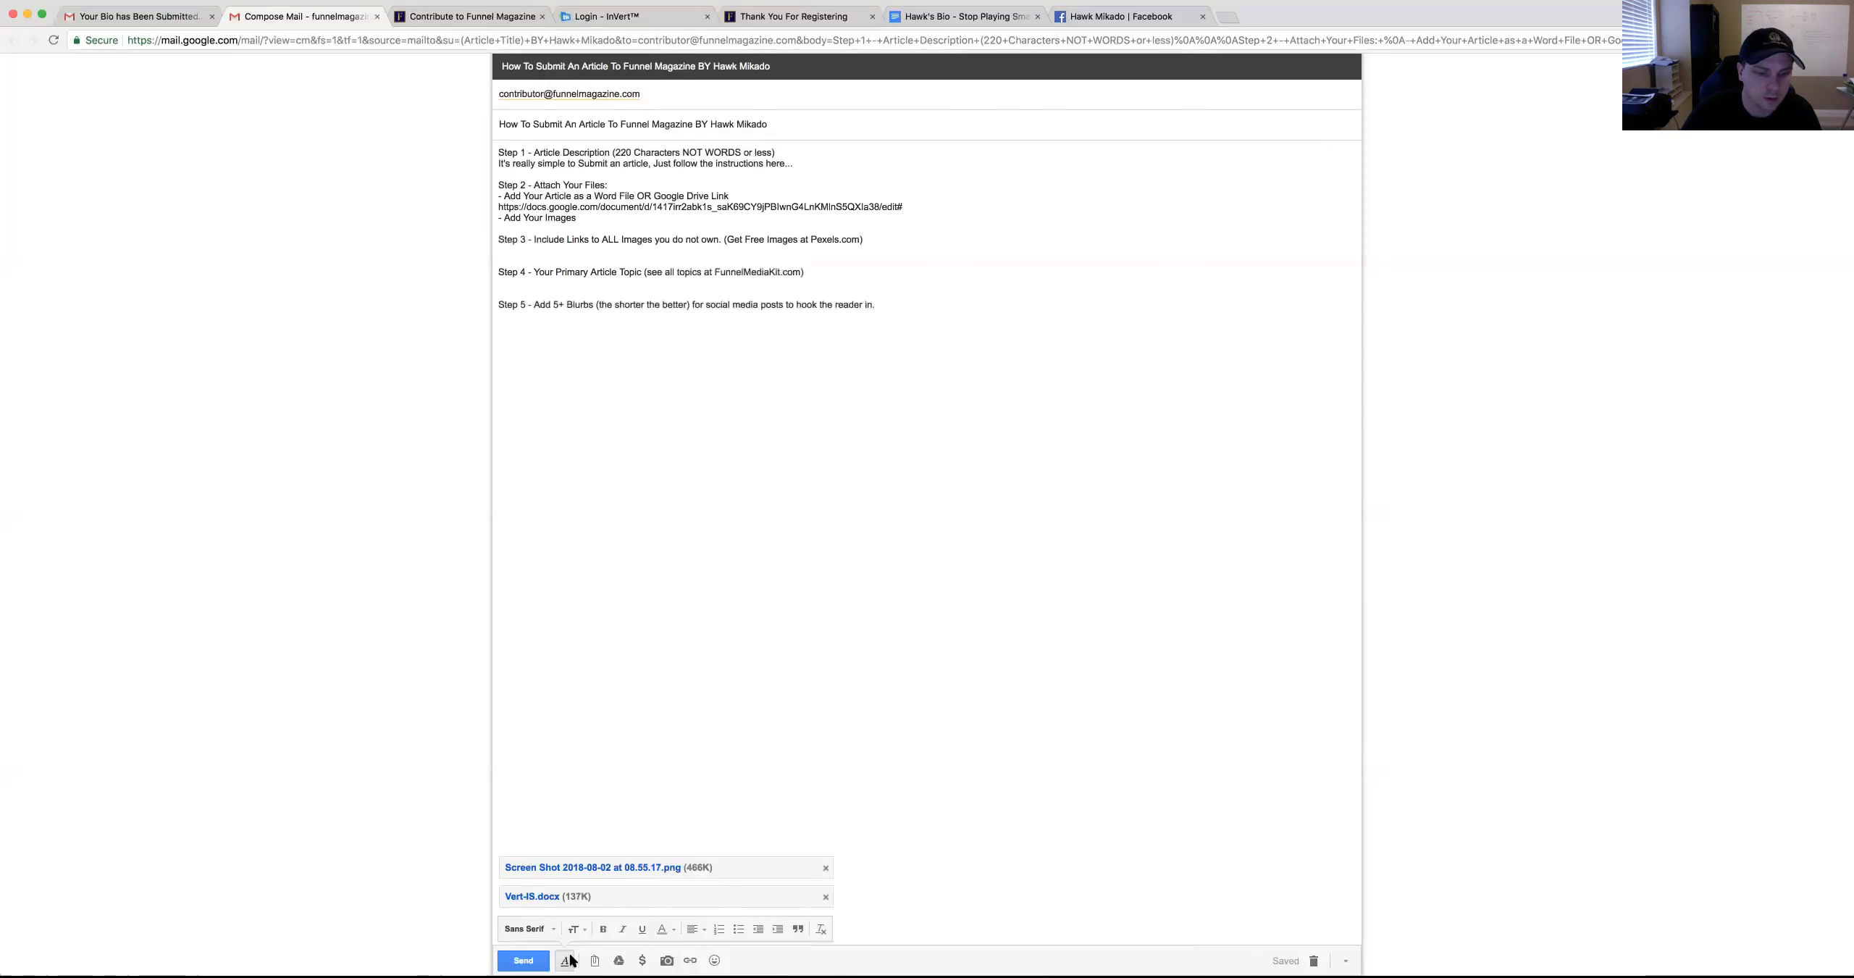
pyautogui.keyDown('shift'); pyautogui.click(799, 203); pyautogui.keyUp('shift')
pyautogui.click(905, 206)
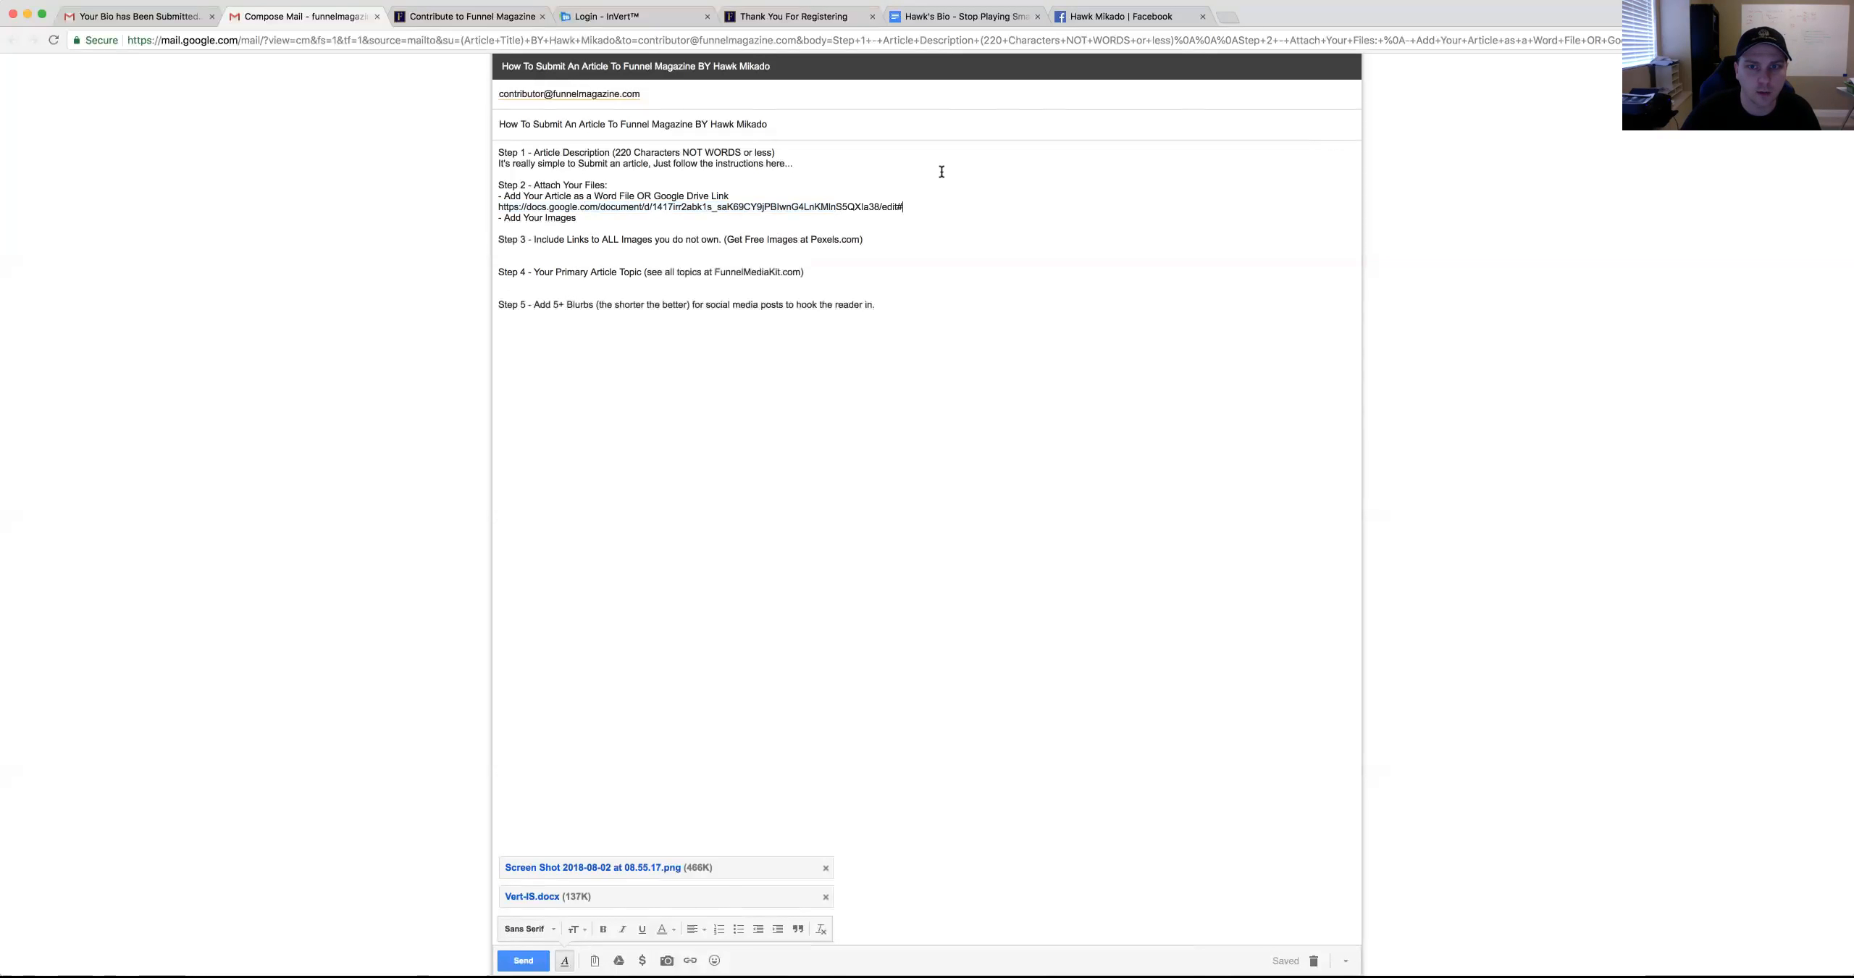
pyautogui.moveTo(654, 196); pyautogui.dragTo(736, 196)
# Check in the bio document's Share settings that anyone with the link can view
pyautogui.click(963, 16)
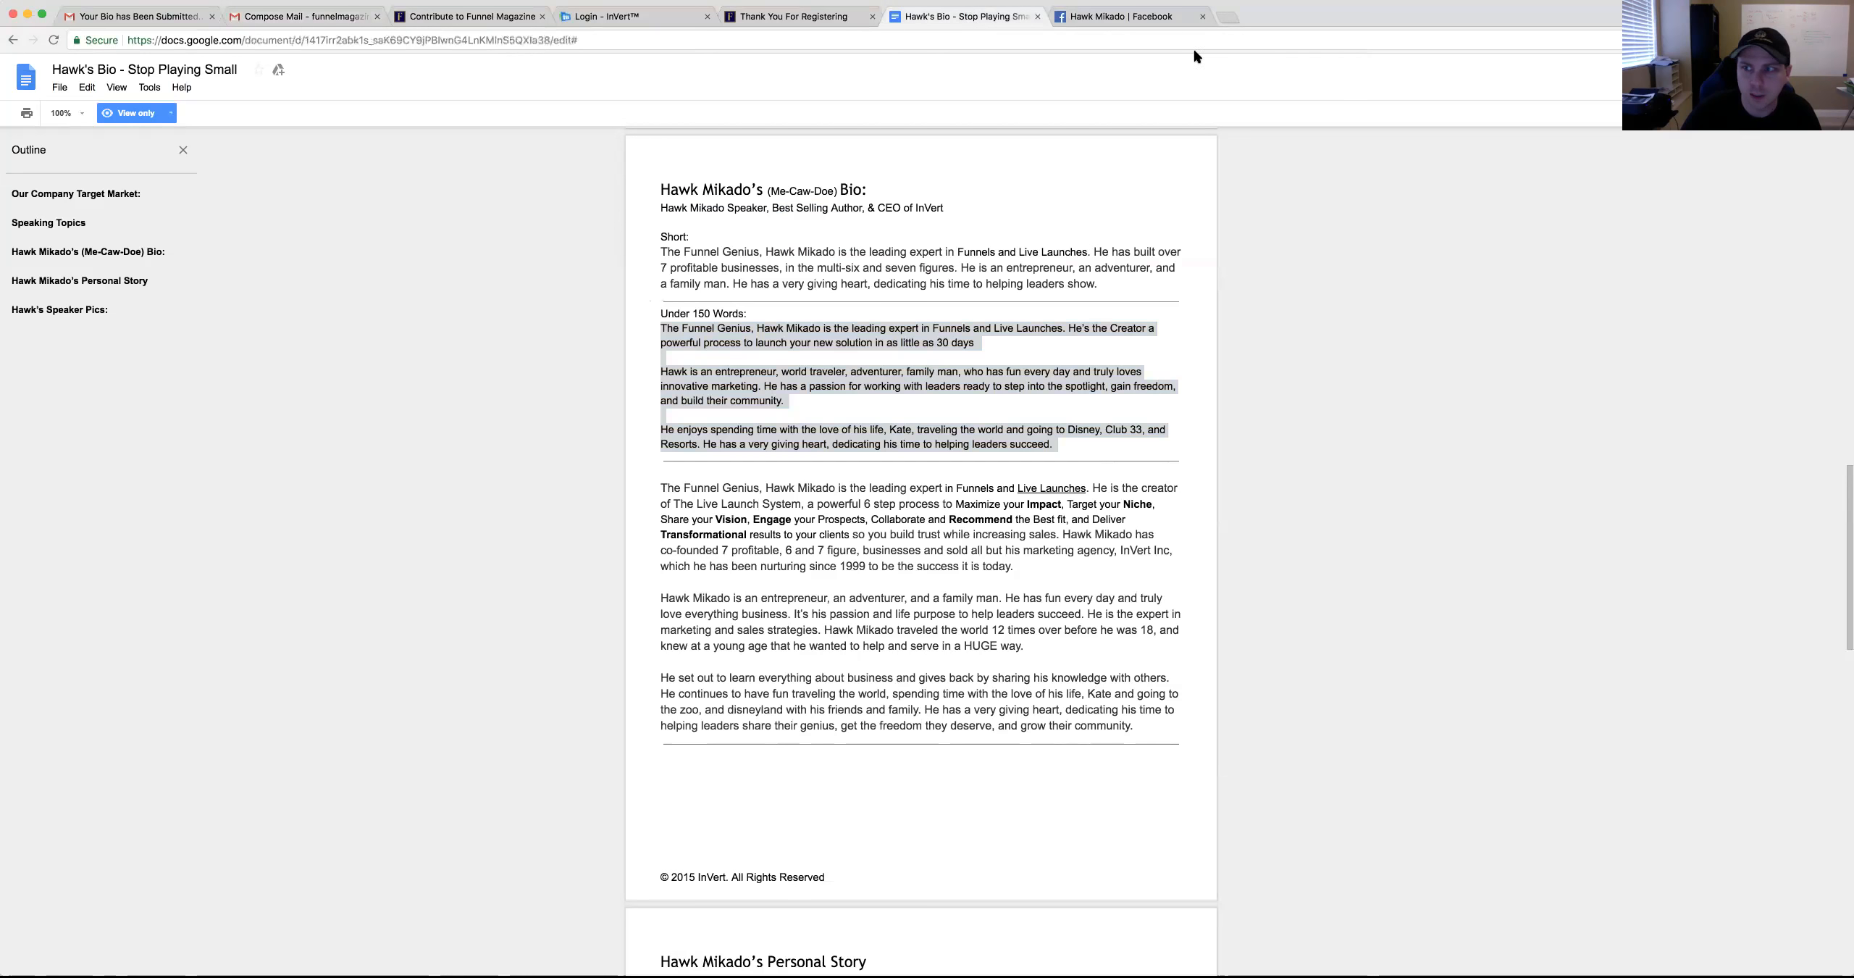
pyautogui.click(1810, 83)
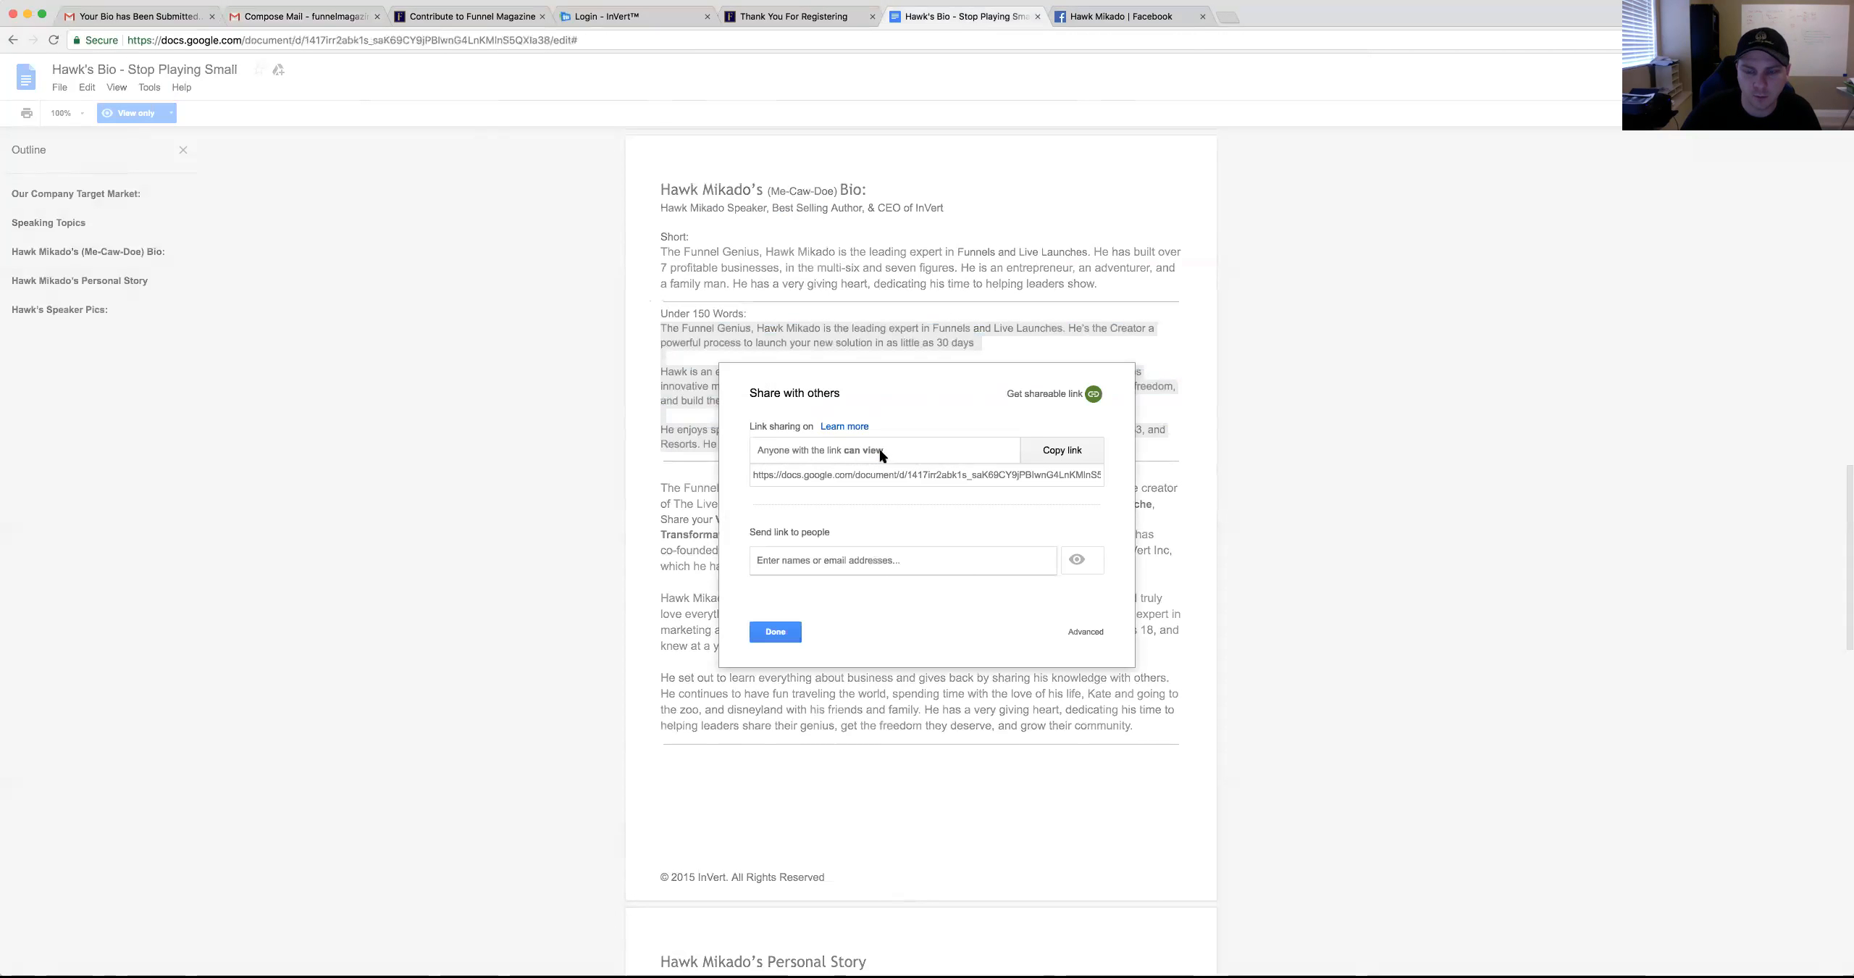
pyautogui.click(991, 448)
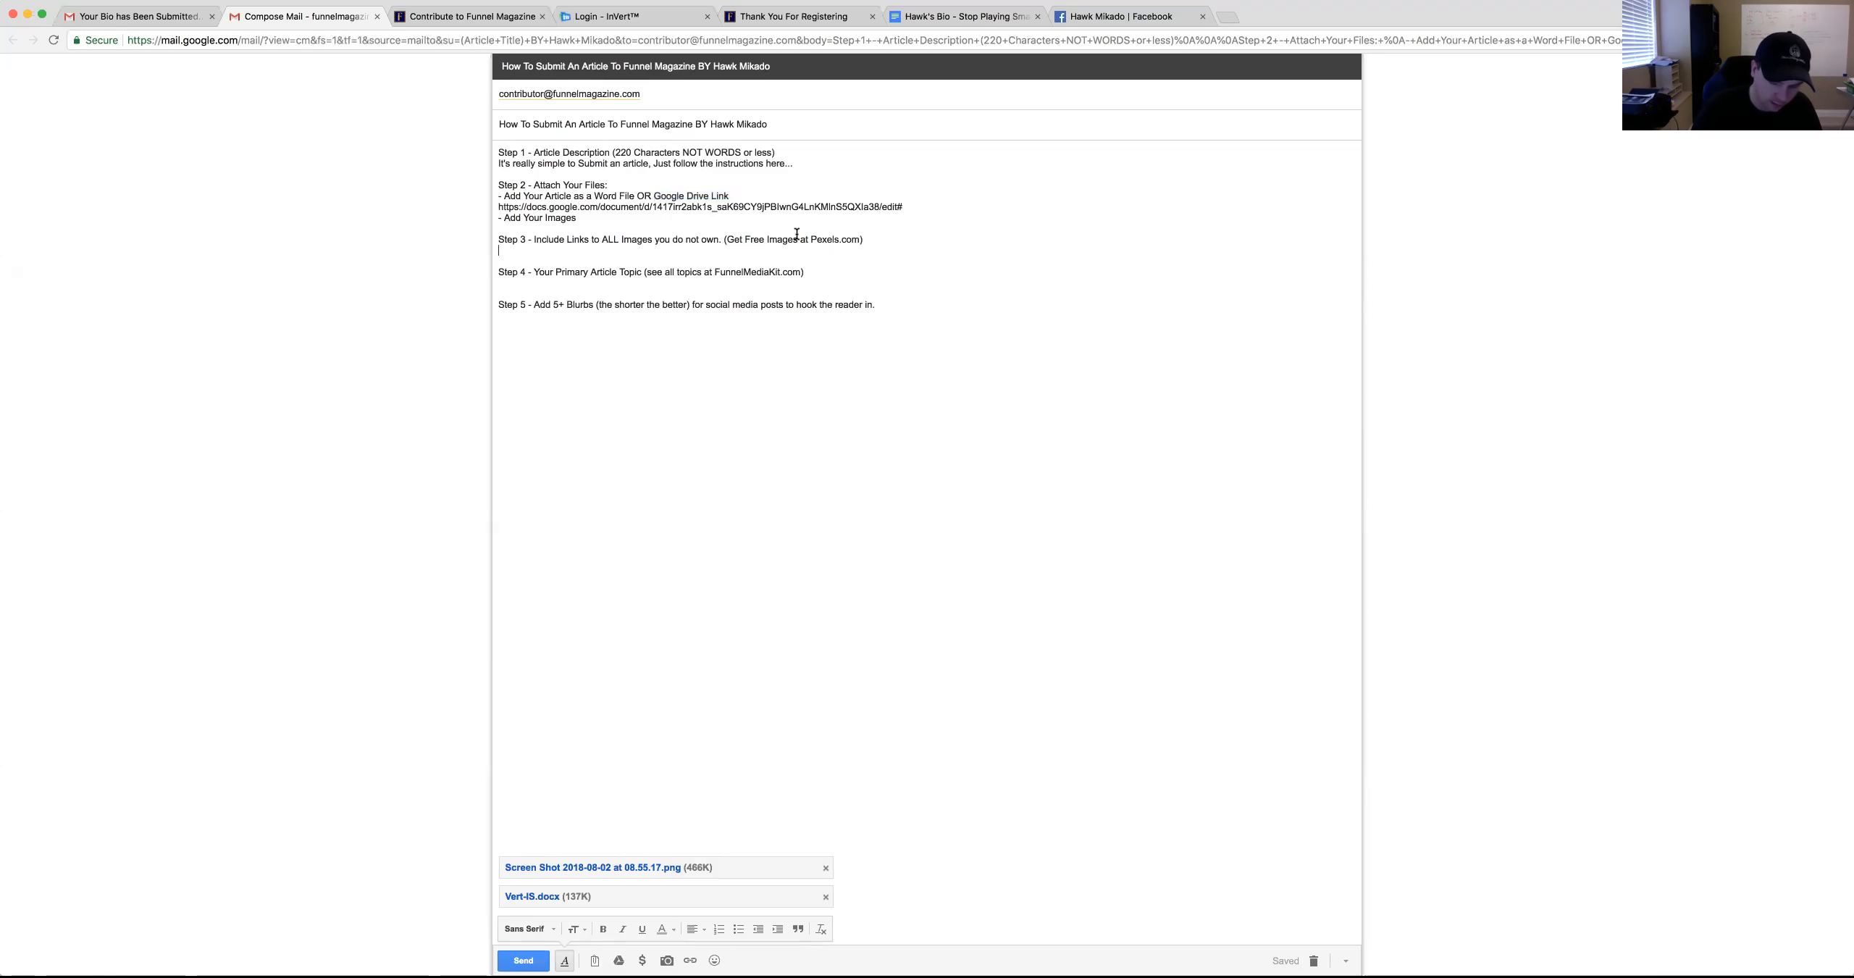
# Note 'Screenshot - is from My ClickFunnels Account' and copy the Pexels stop-sign photo's image address
pyautogui.write('Screenshot - is f')
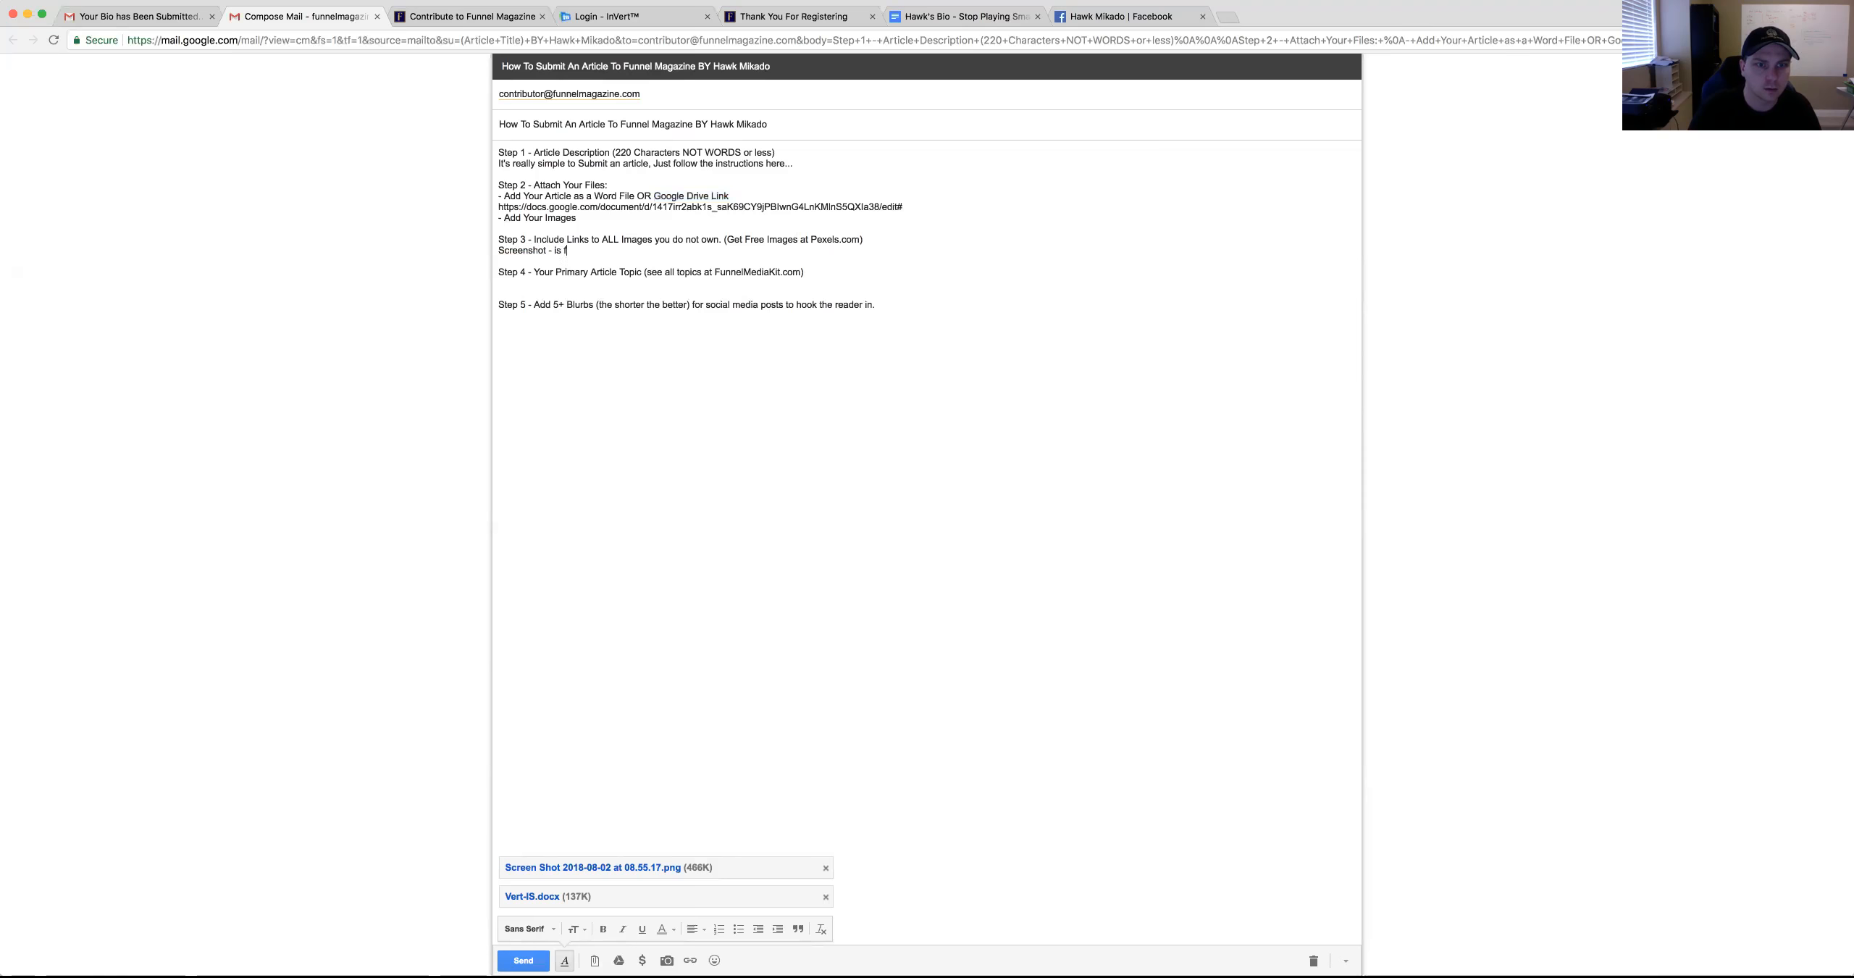
pyautogui.write('rom My ClickFunnels Account')
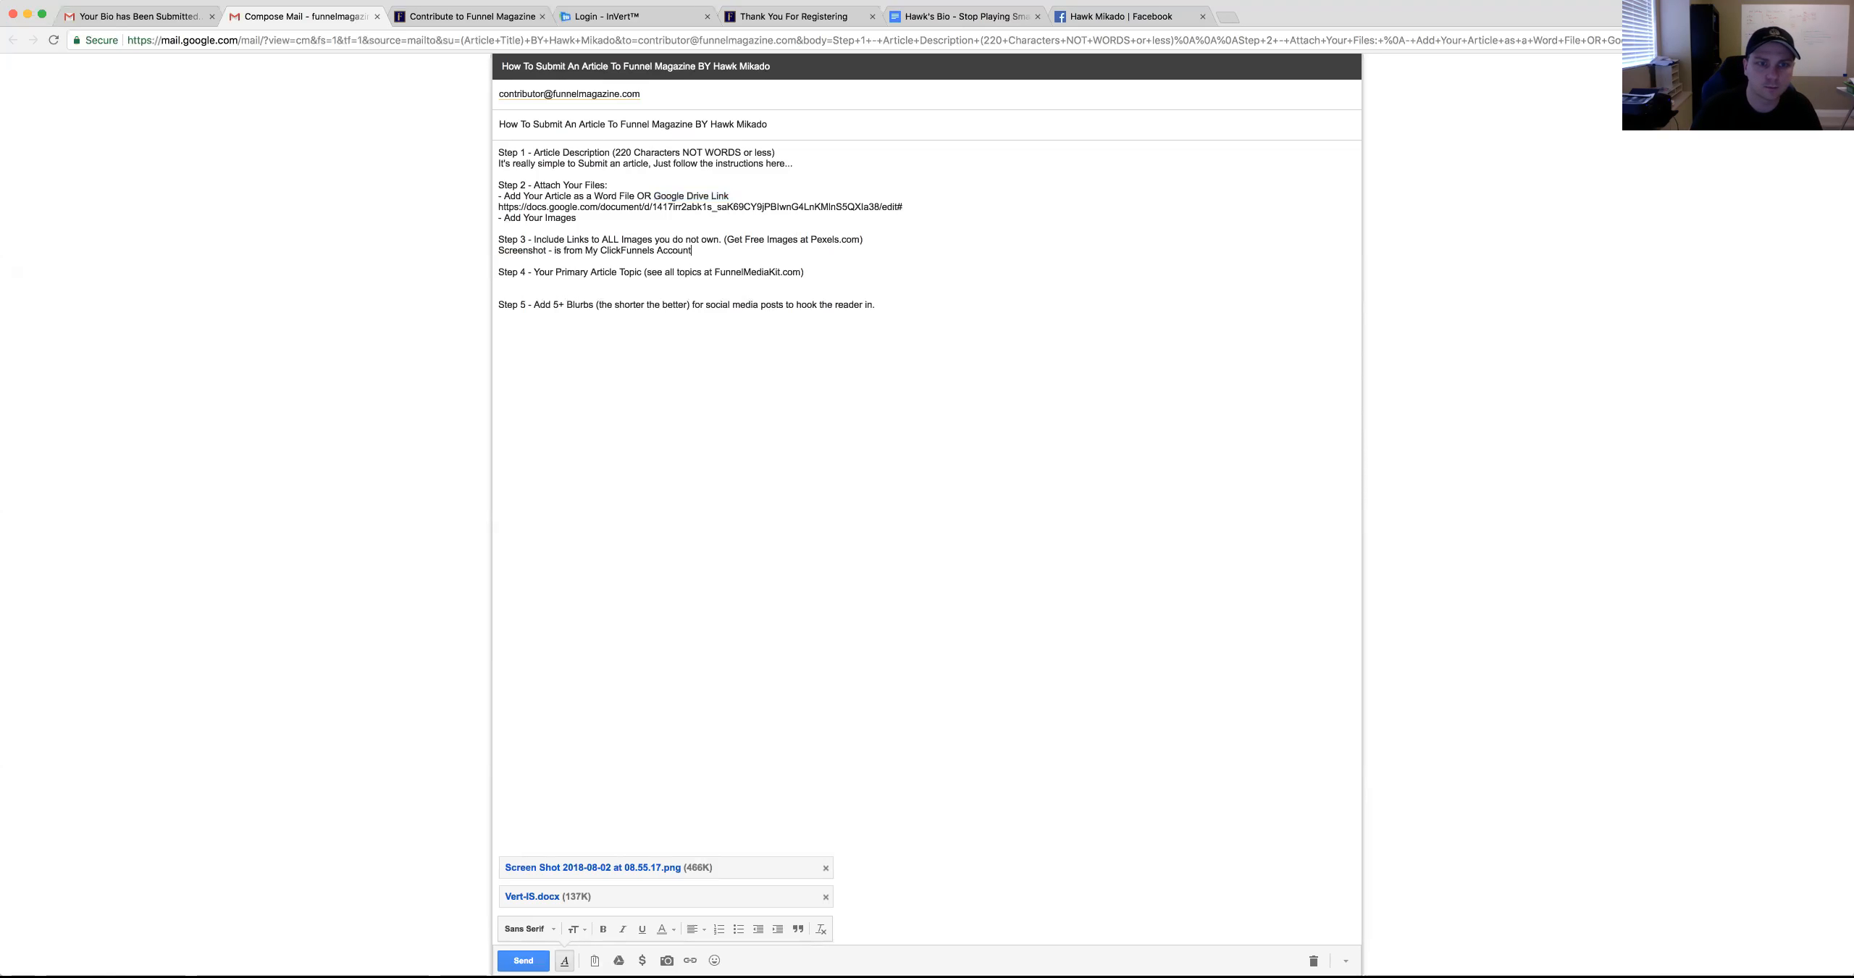
pyautogui.click(1227, 18)
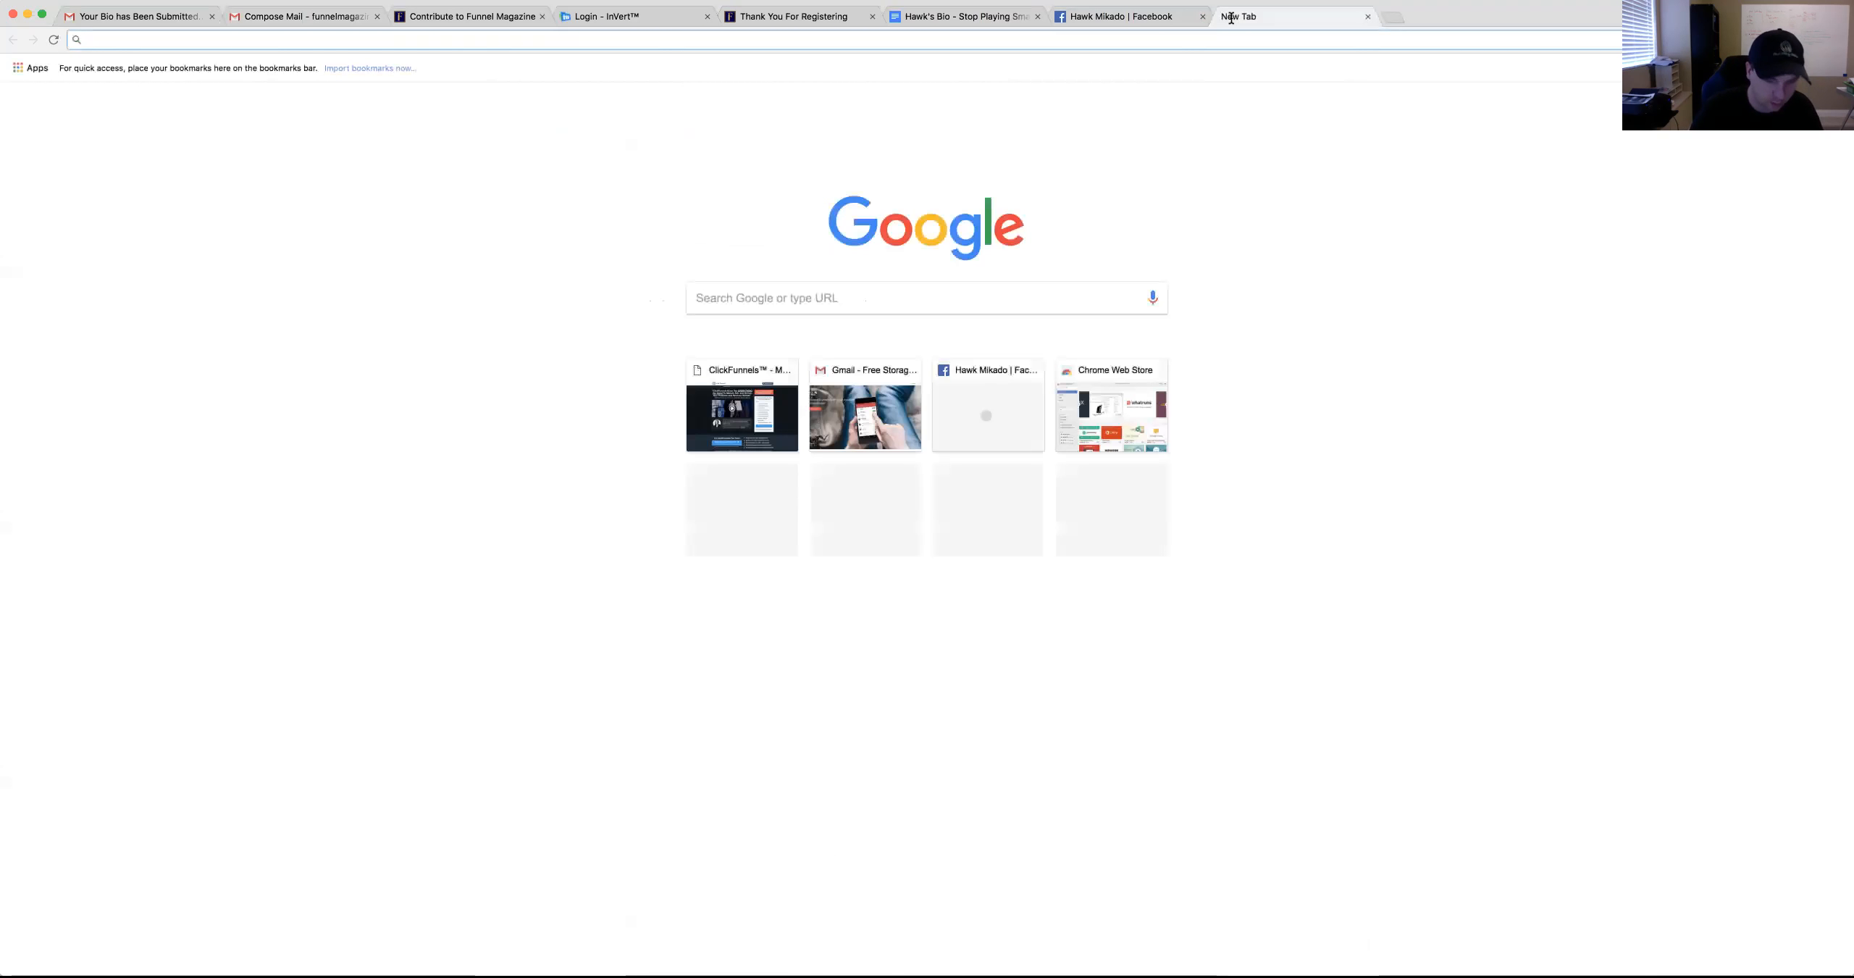
pyautogui.write('Pexels.com')
pyautogui.press('Return')
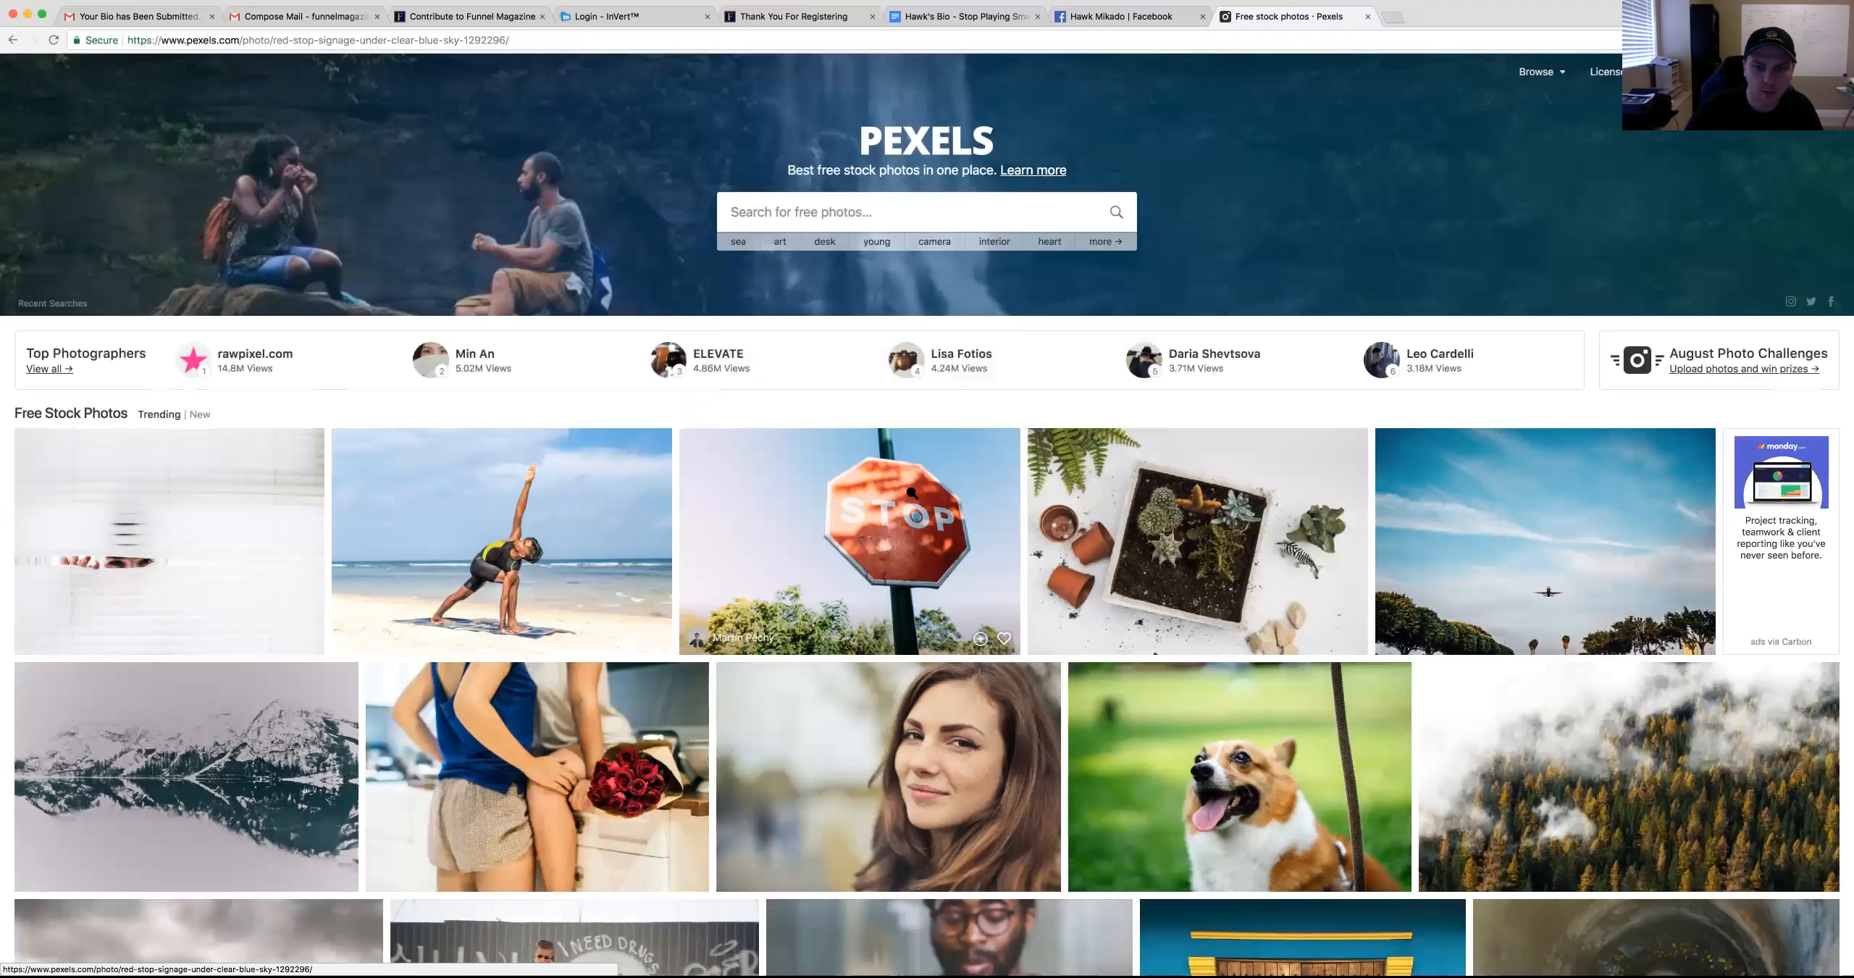
pyautogui.click(911, 493)
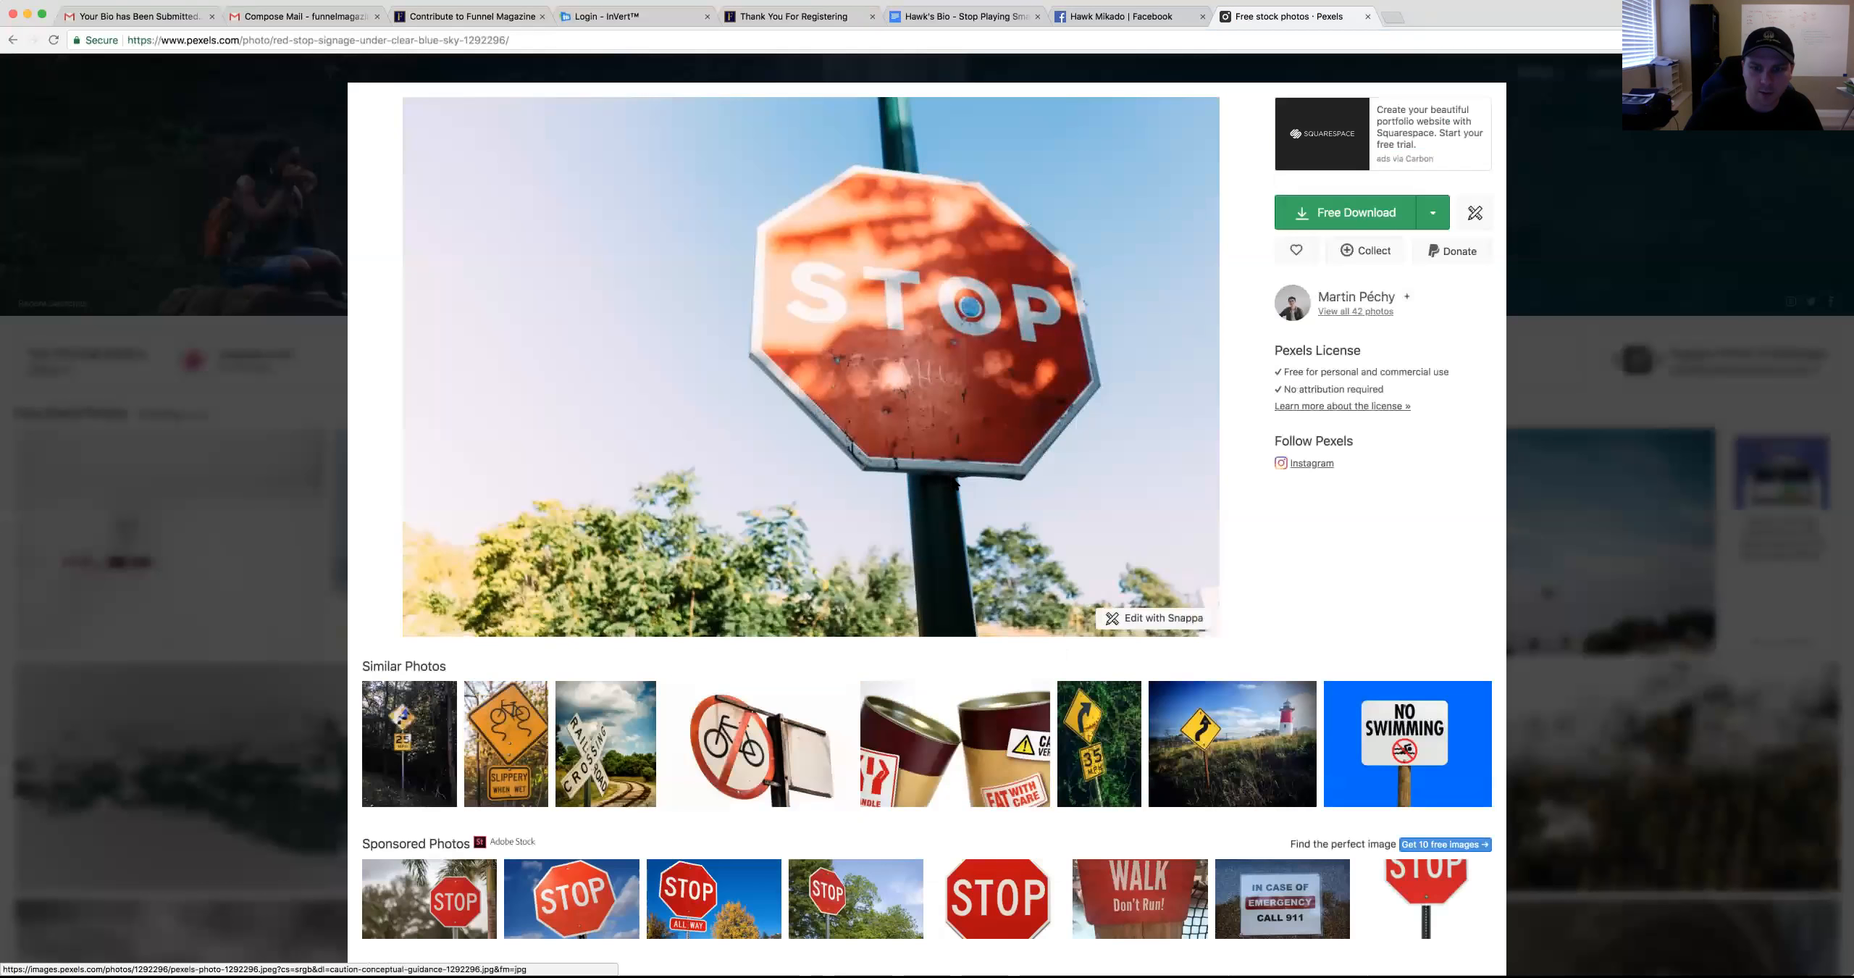
pyautogui.rightClick(891, 395)
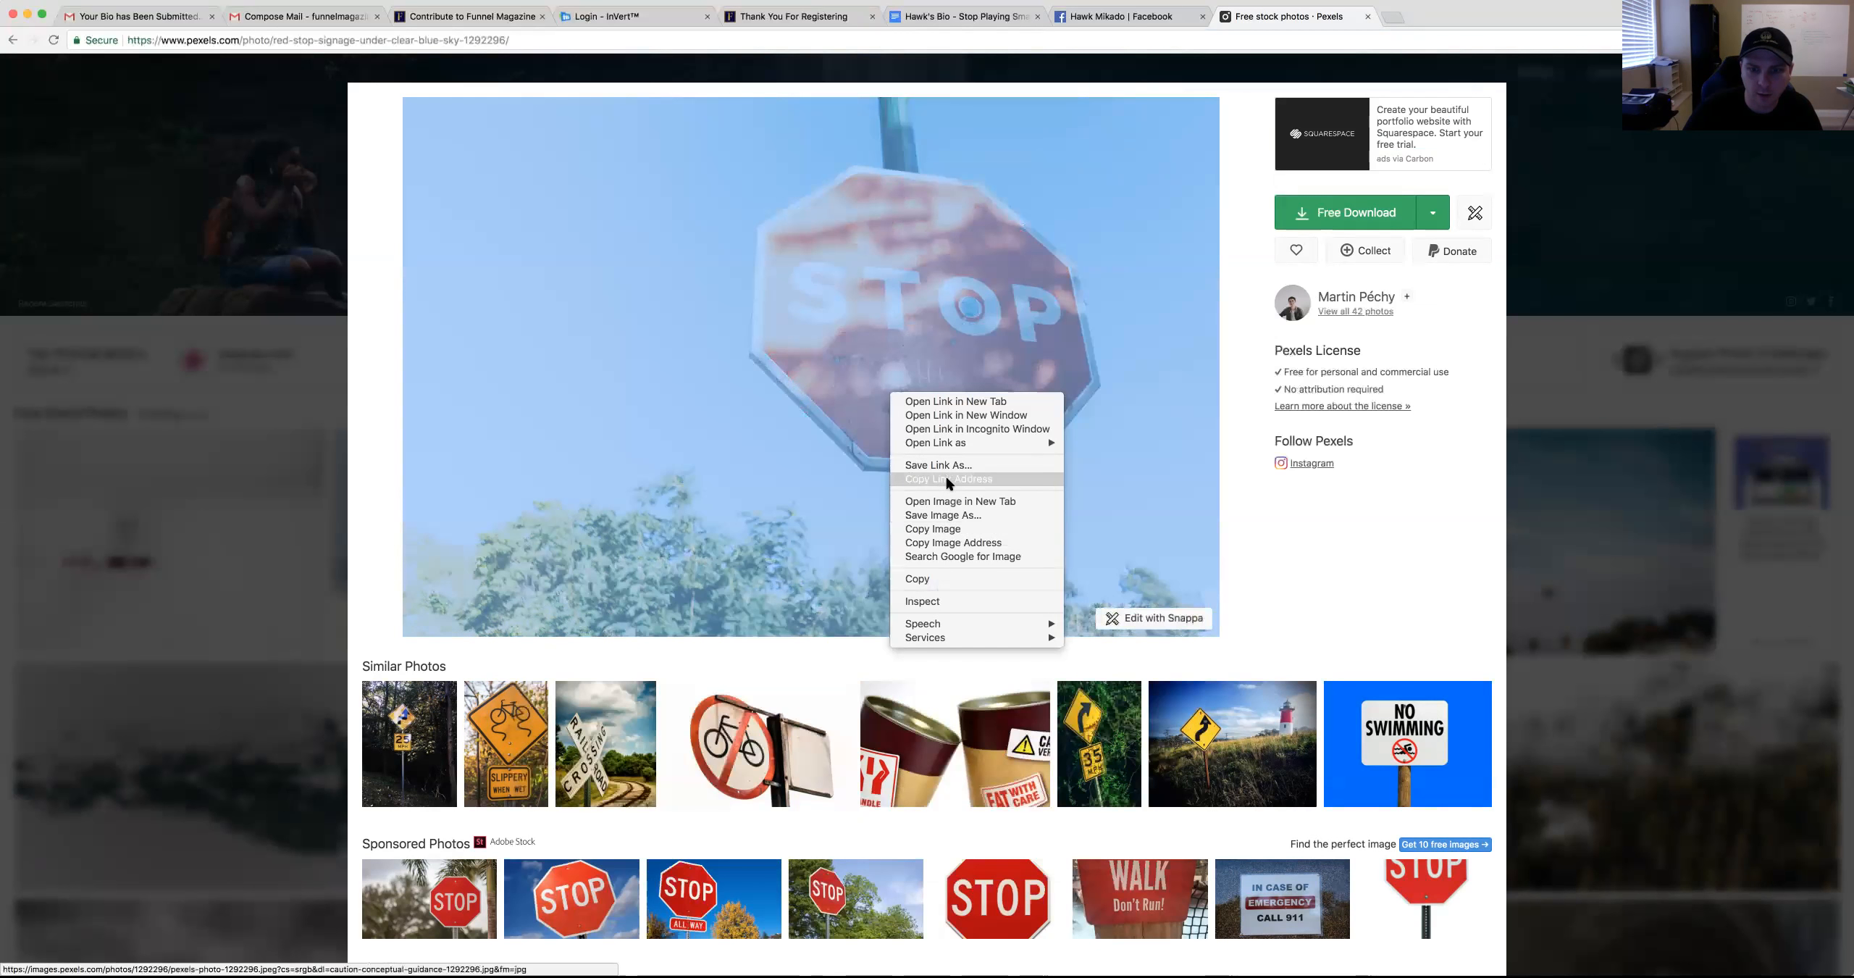
pyautogui.click(932, 544)
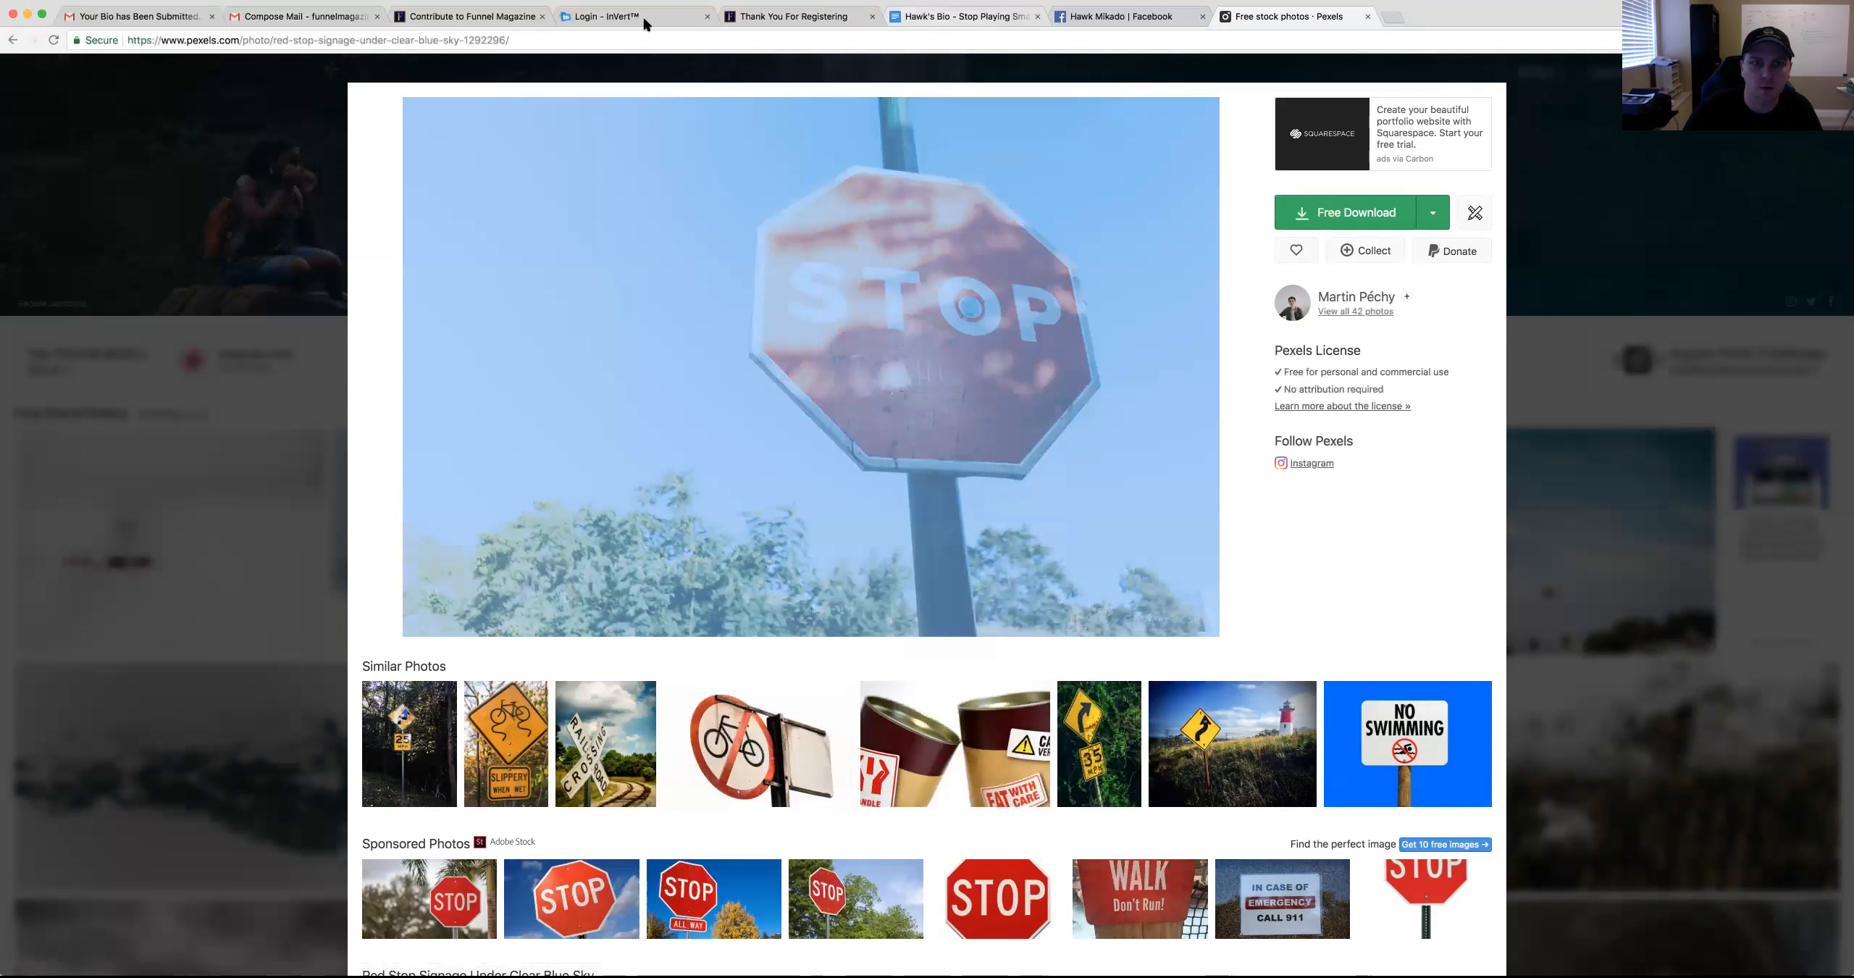
# Paste the Pexels stop-sign image link on a new line under the screenshot note
pyautogui.click(300, 18)
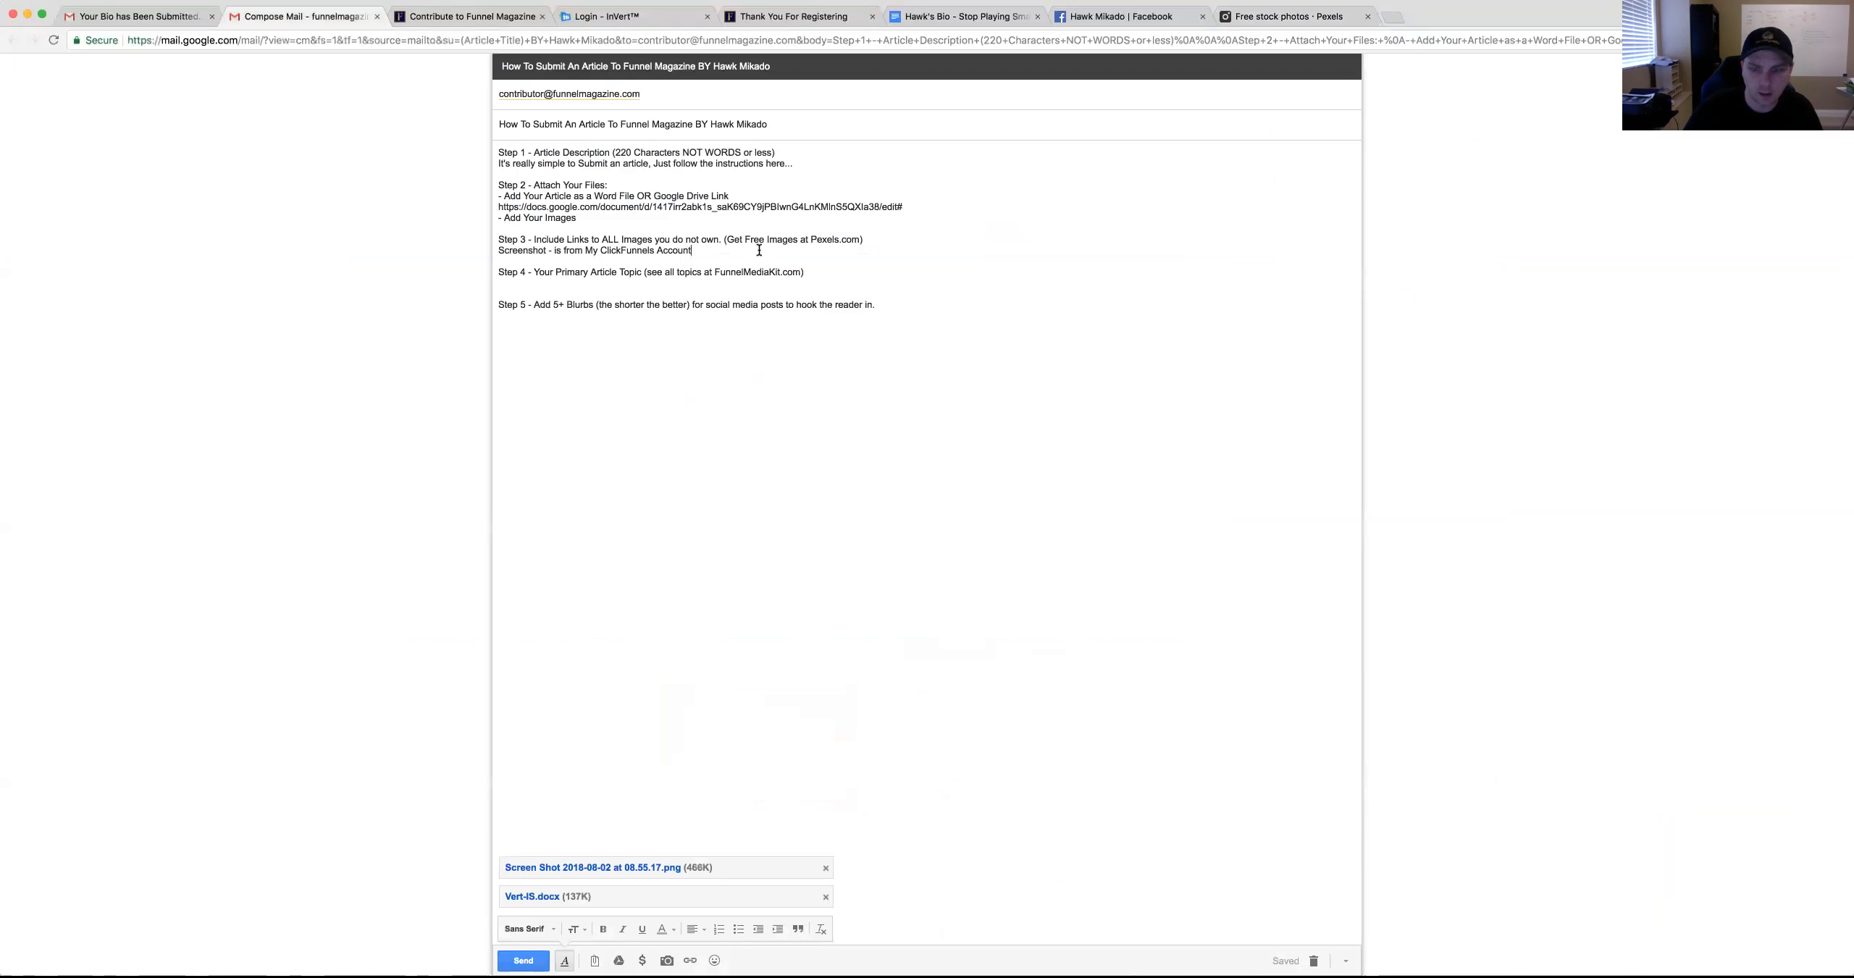
pyautogui.press('Return')
pyautogui.press('super+v')
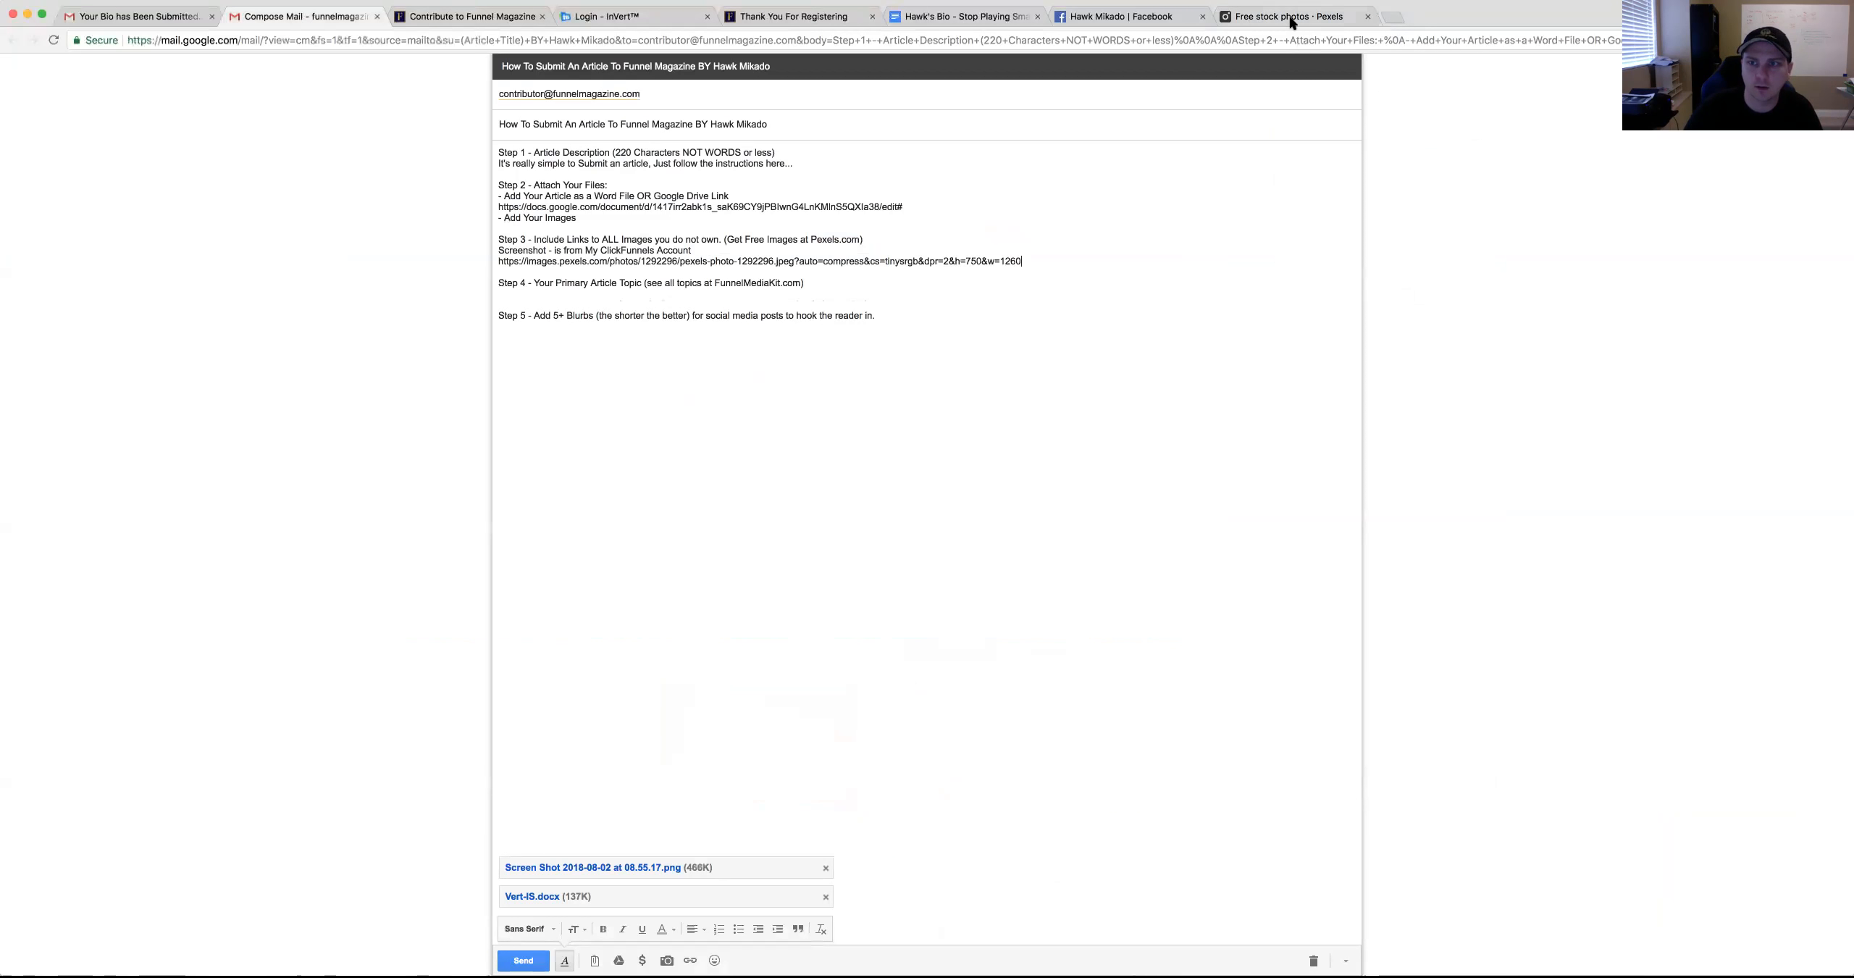
pyautogui.click(1294, 21)
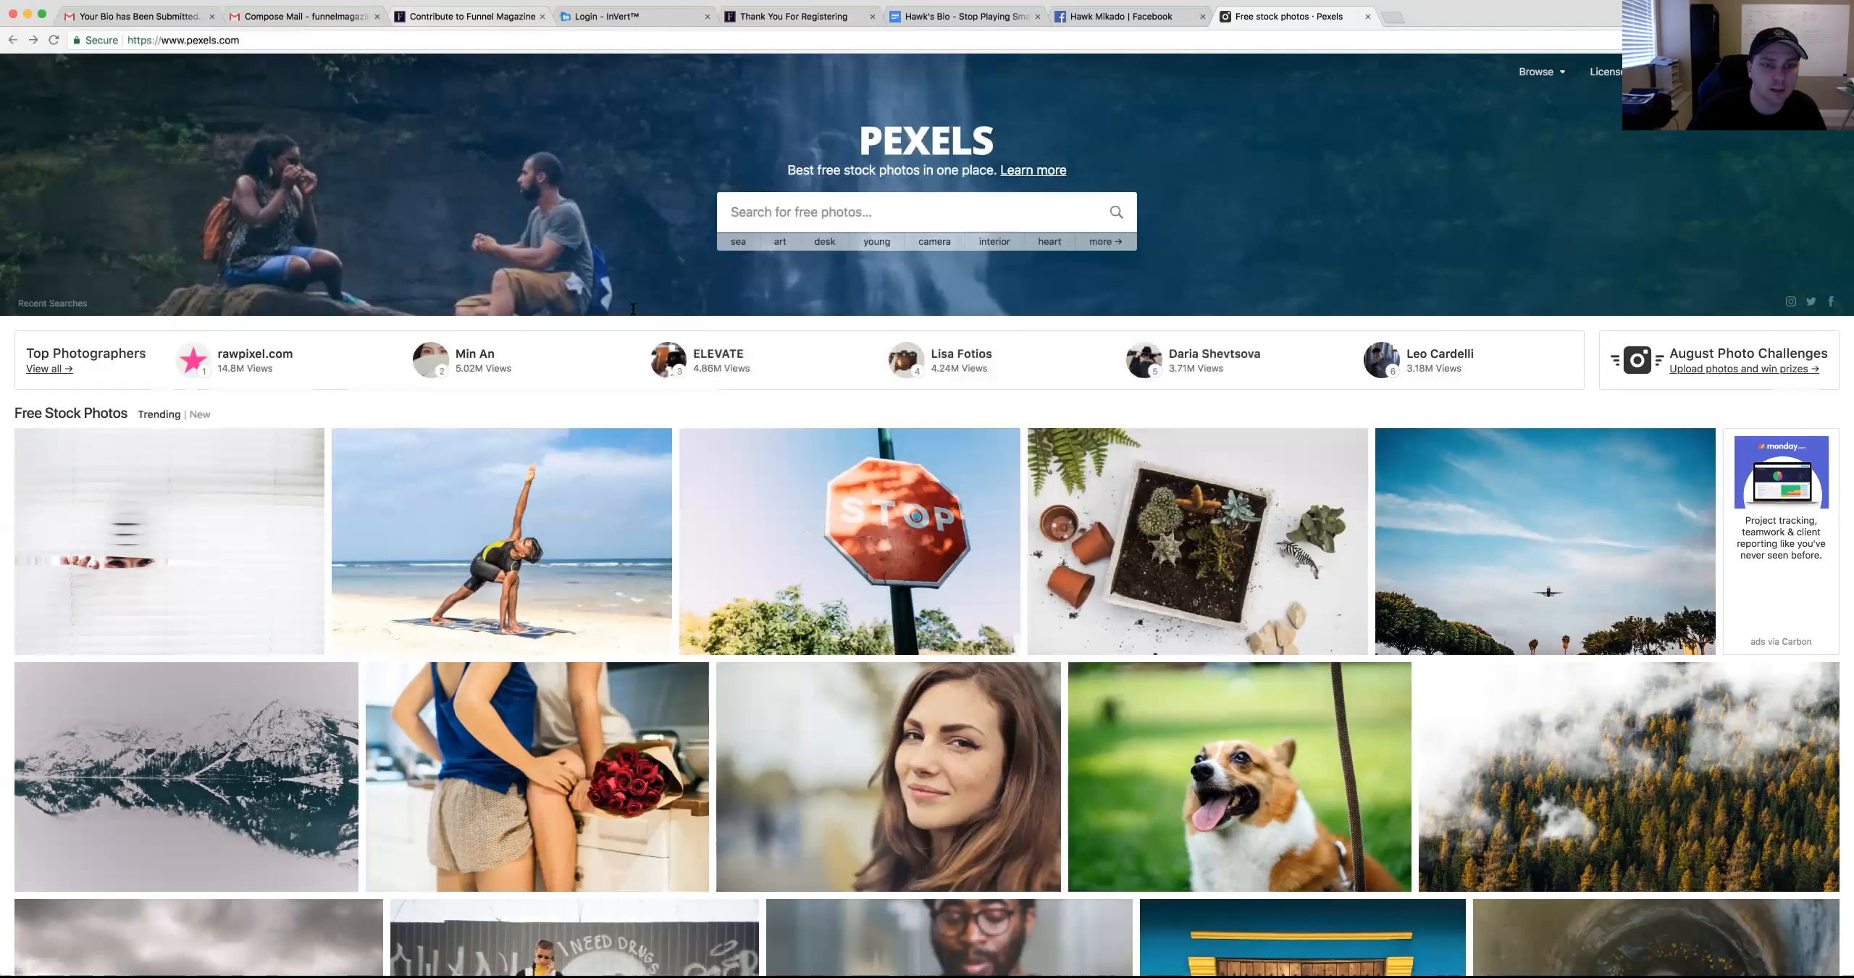
pyautogui.press('super+2')
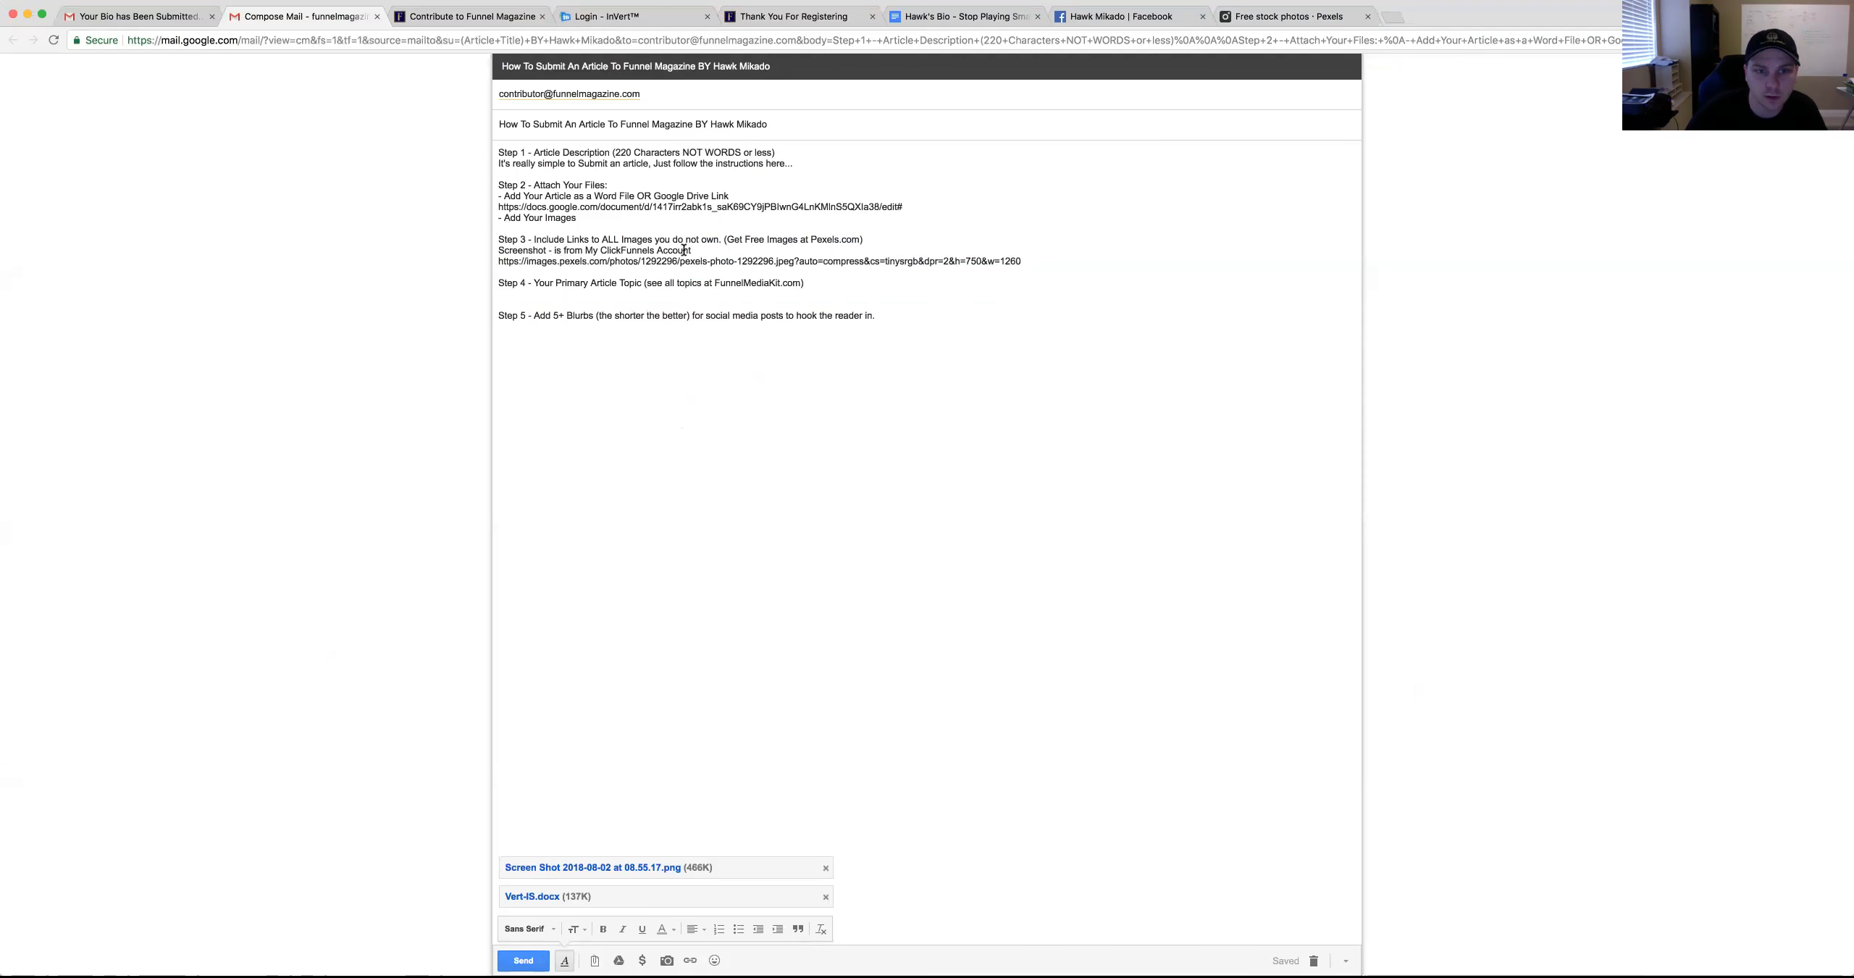
# Add 'Strategy' as the article topic on a new line under Step 4
pyautogui.moveTo(692, 250); pyautogui.dragTo(499, 248)
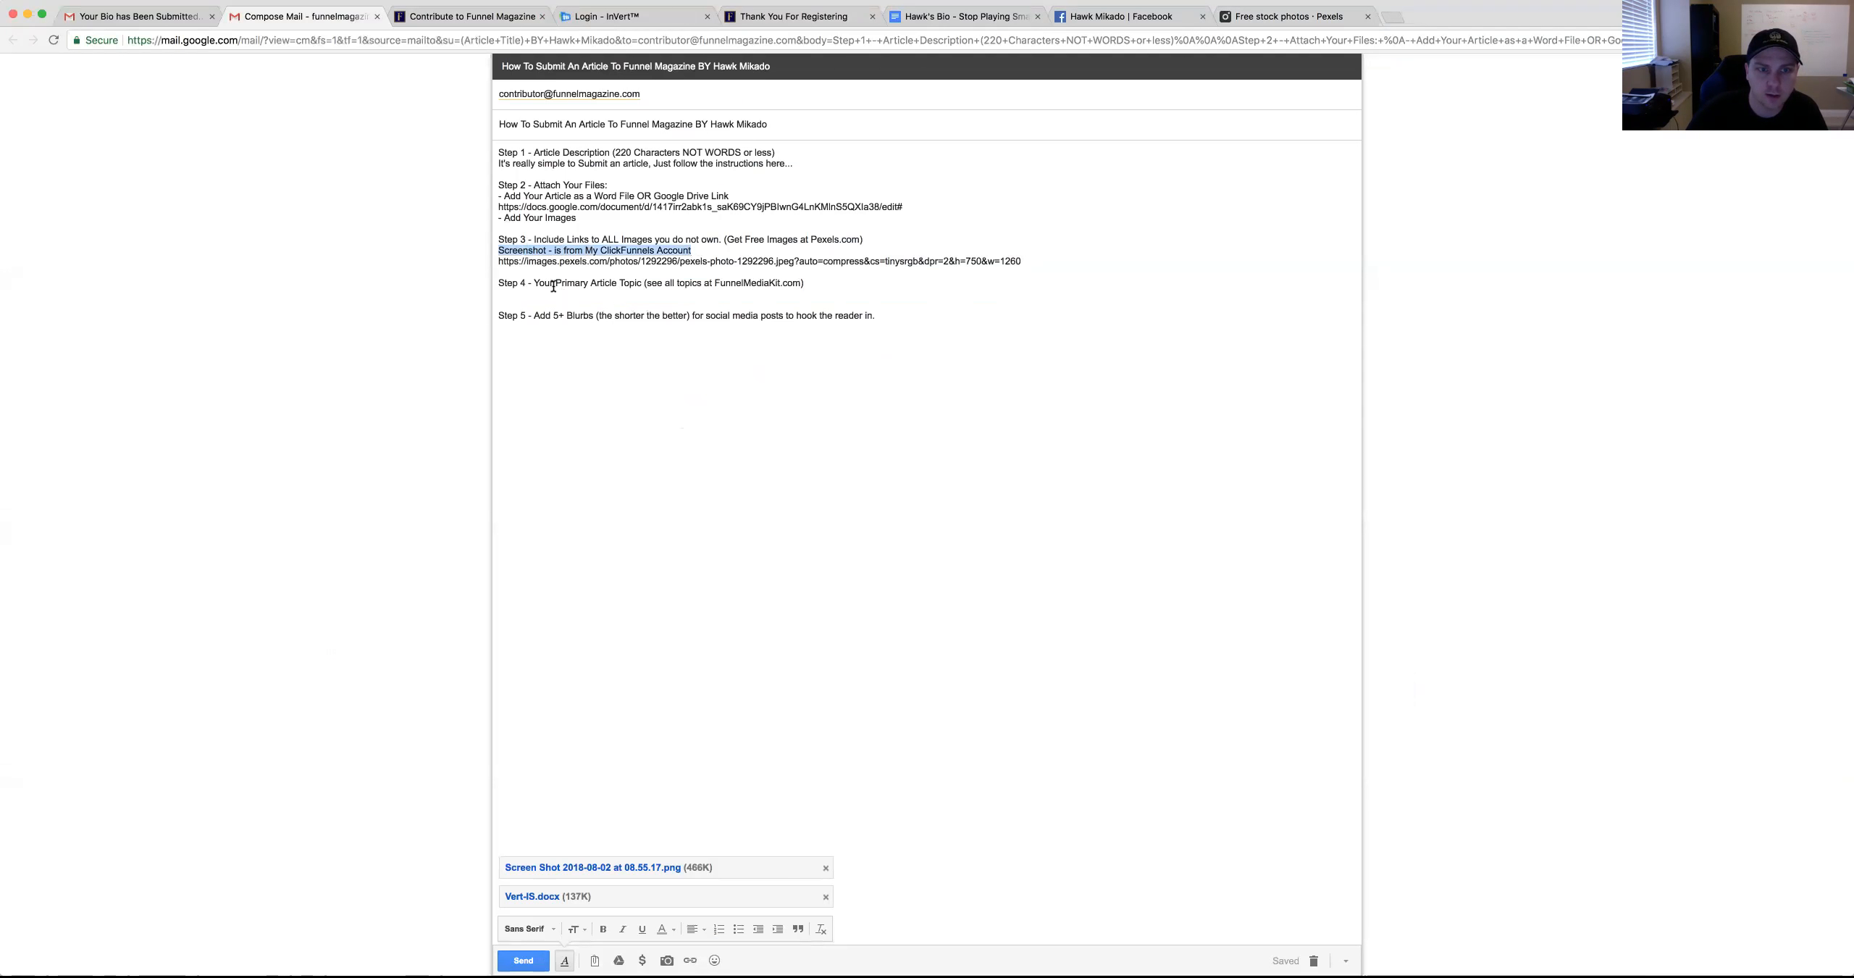
pyautogui.click(817, 283)
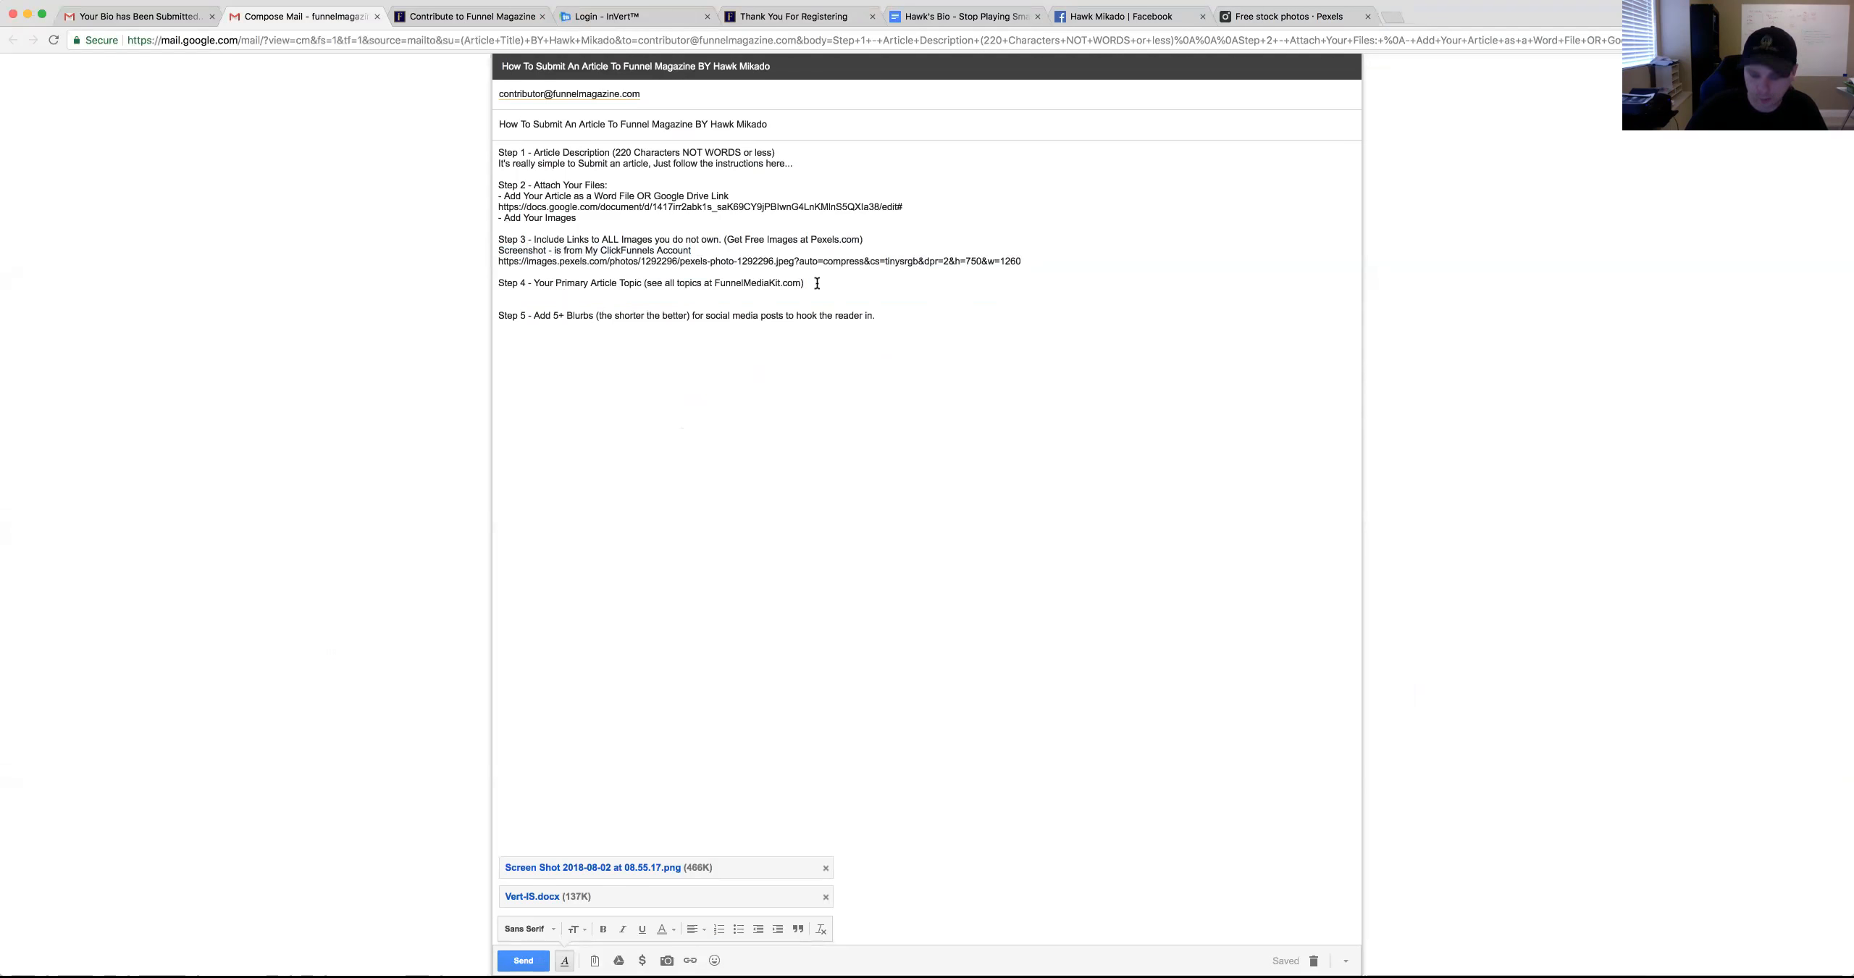
pyautogui.press('Return')
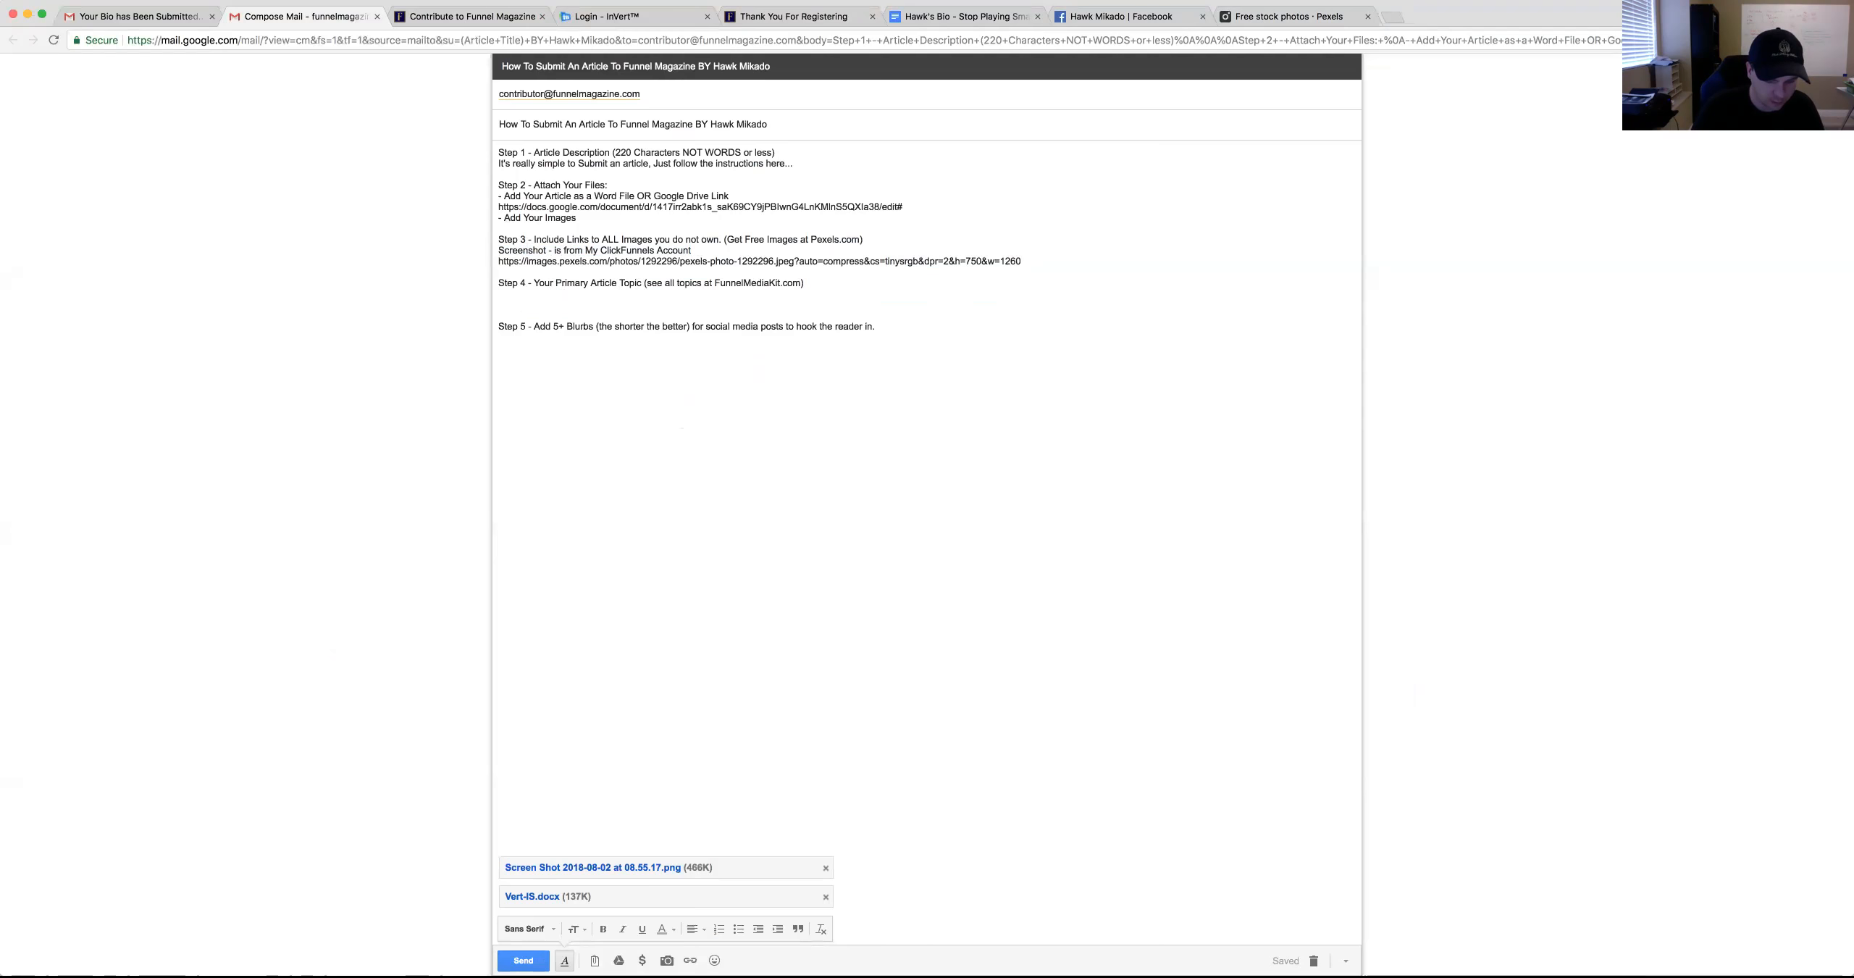
pyautogui.write('Strategy')
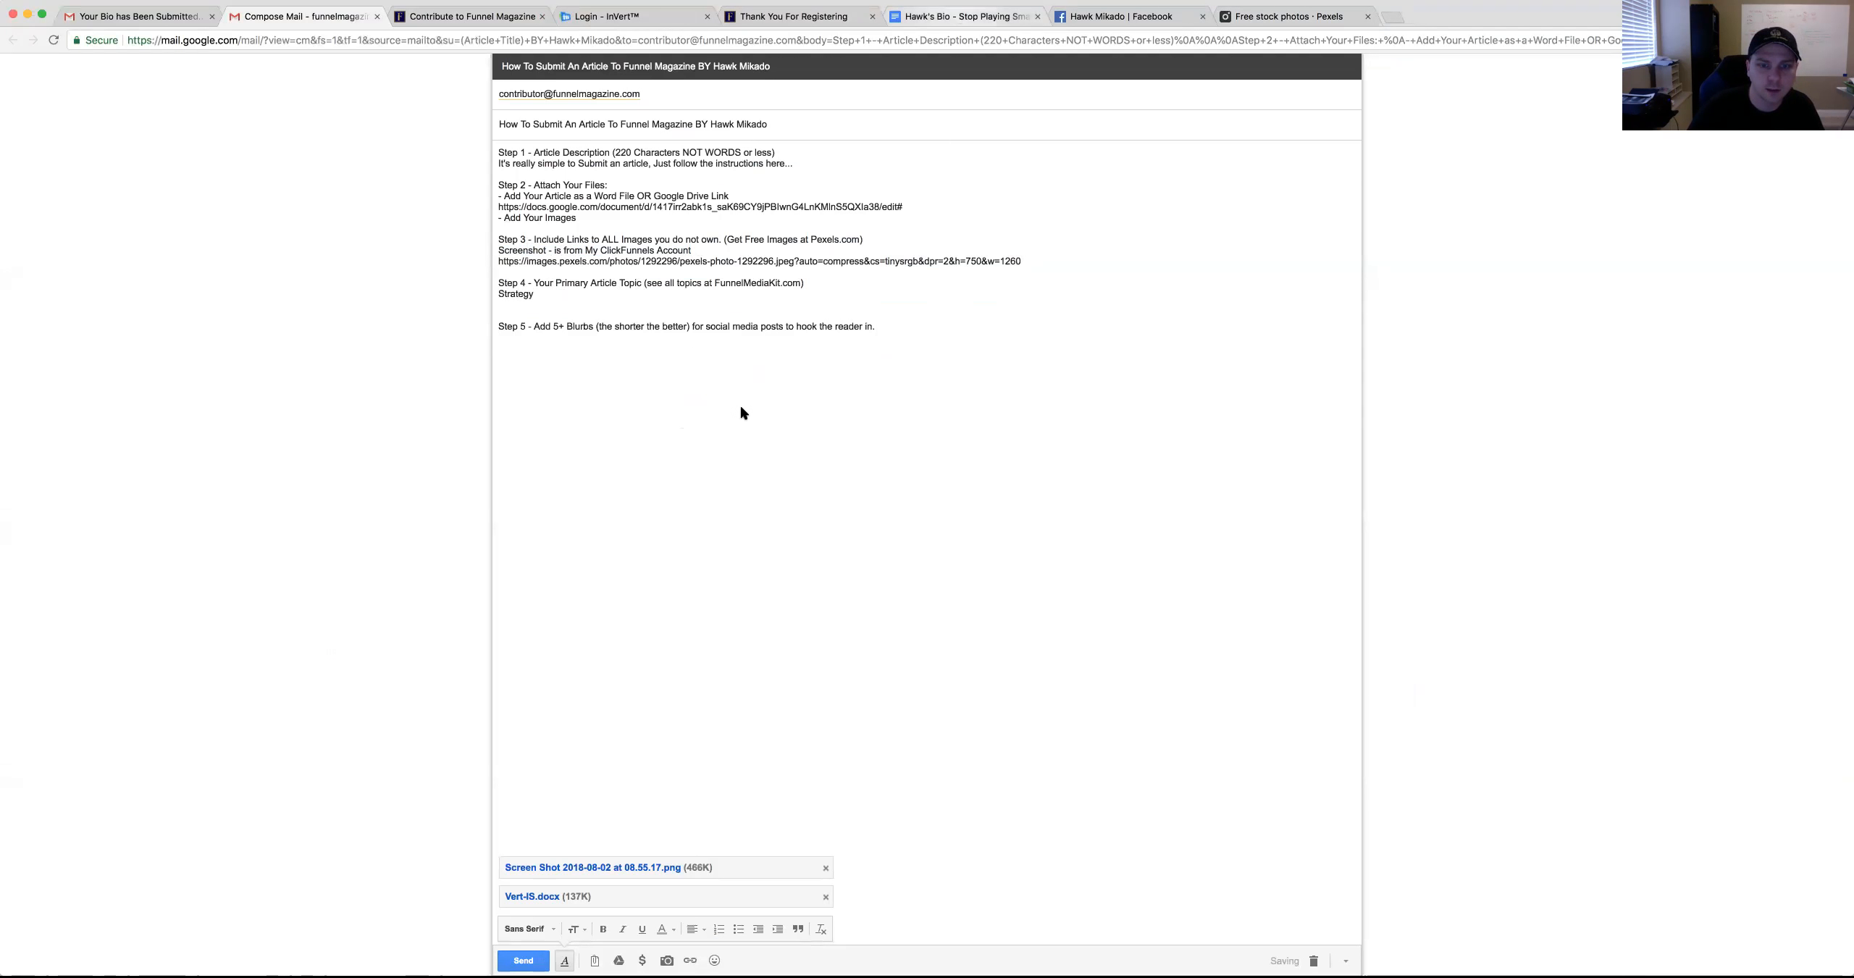
# Select the Under 150 Words bio paragraphs in the Hawk's Bio document
pyautogui.press('super+6')
pyautogui.press('Escape')
pyautogui.moveTo(661, 329); pyautogui.dragTo(1076, 446)
pyautogui.click(1070, 439)
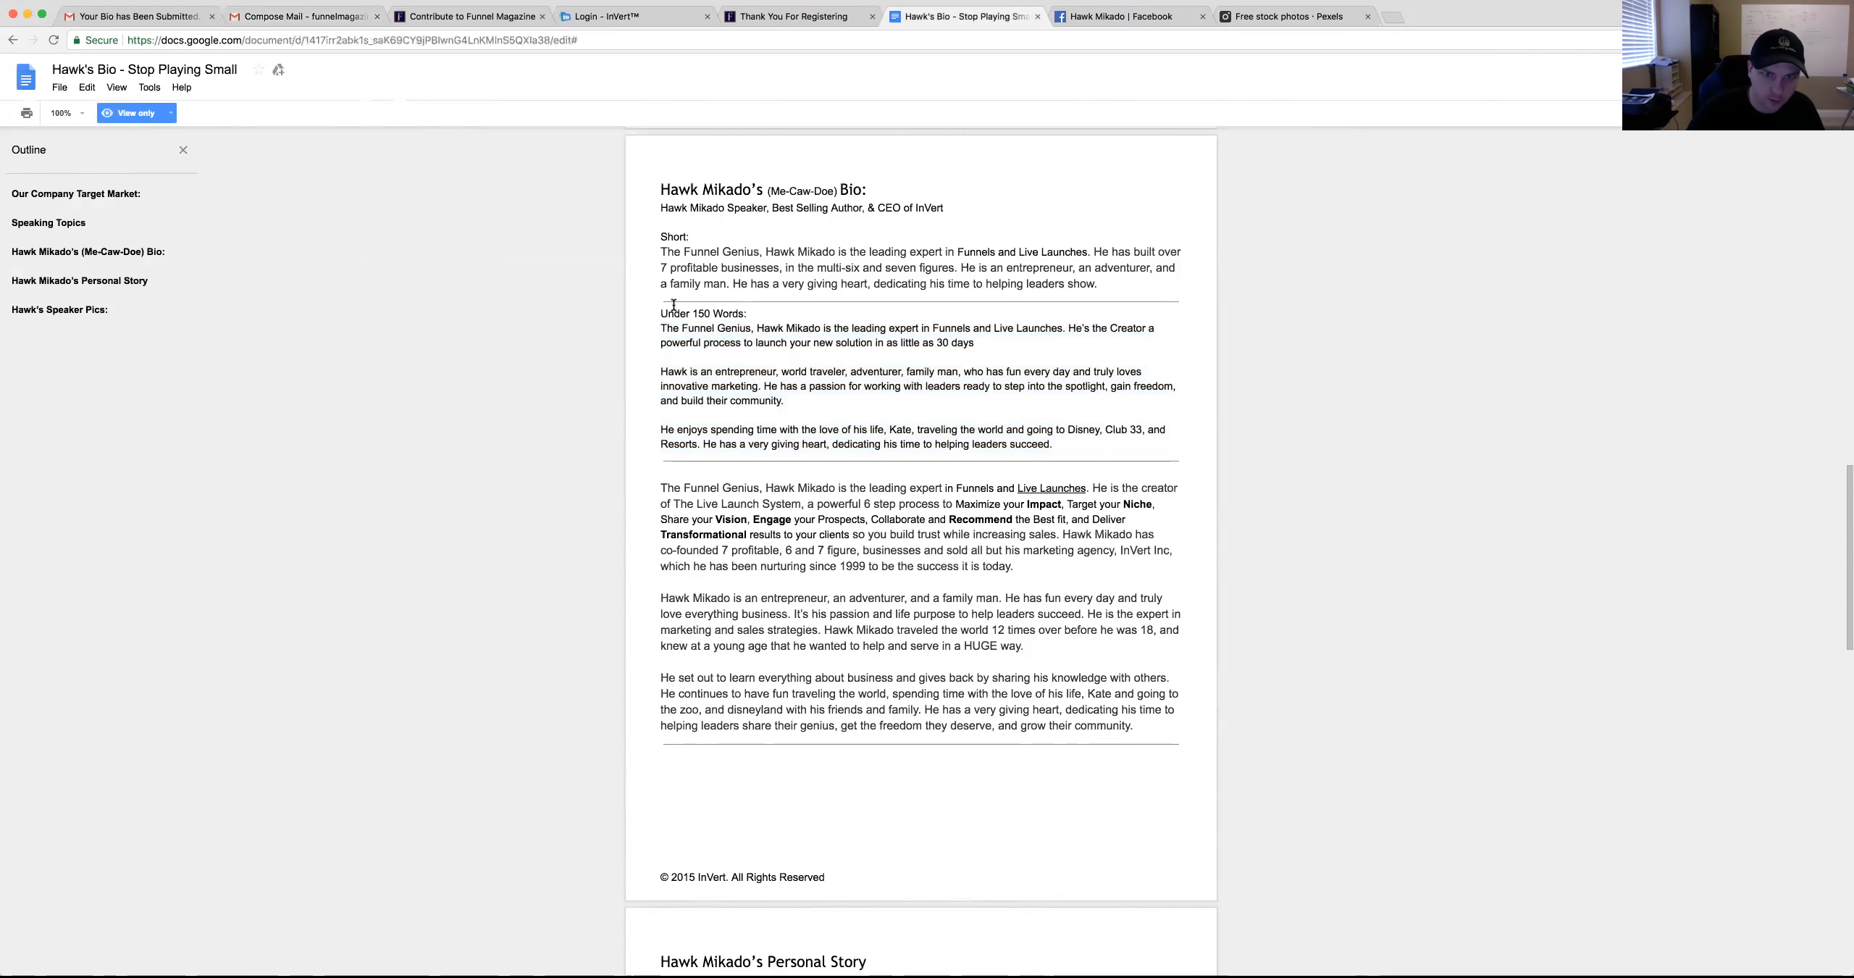
# Paste the three bio paragraphs under Step 5 of the email draft
pyautogui.keyDown('shift'); pyautogui.click(659, 325); pyautogui.keyUp('shift')
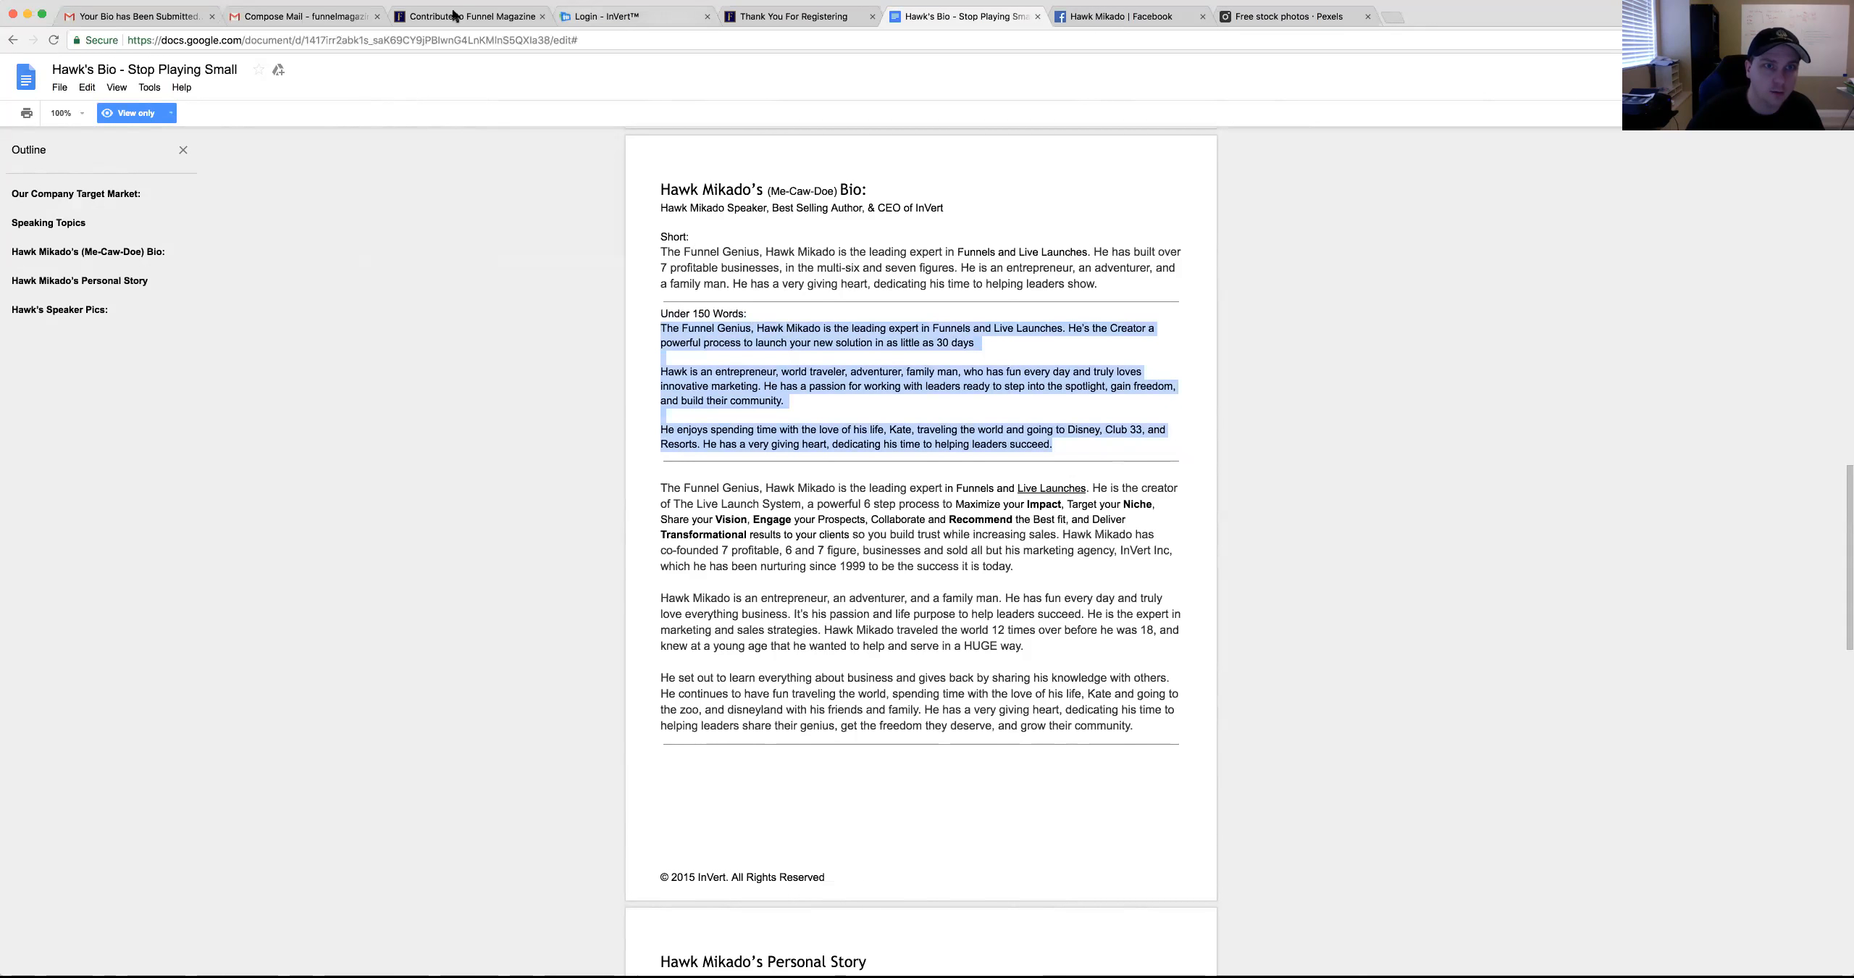
pyautogui.click(348, 14)
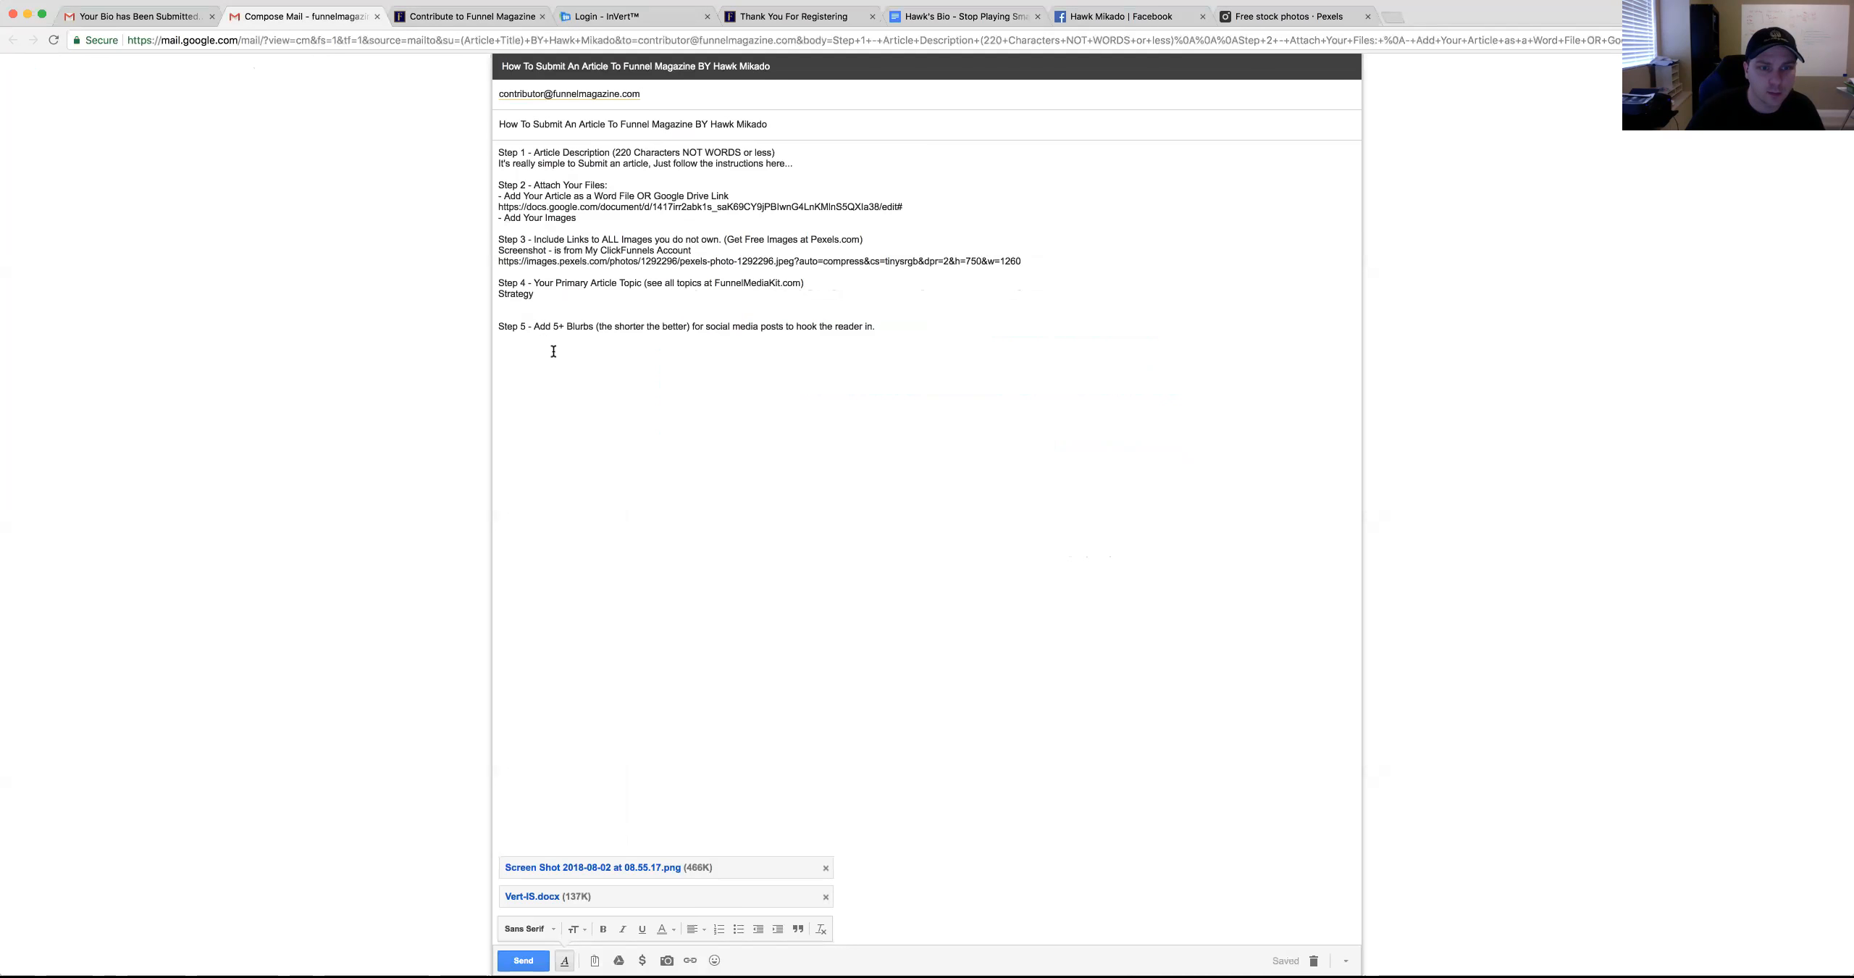
pyautogui.press('super+v')
pyautogui.click(1018, 17)
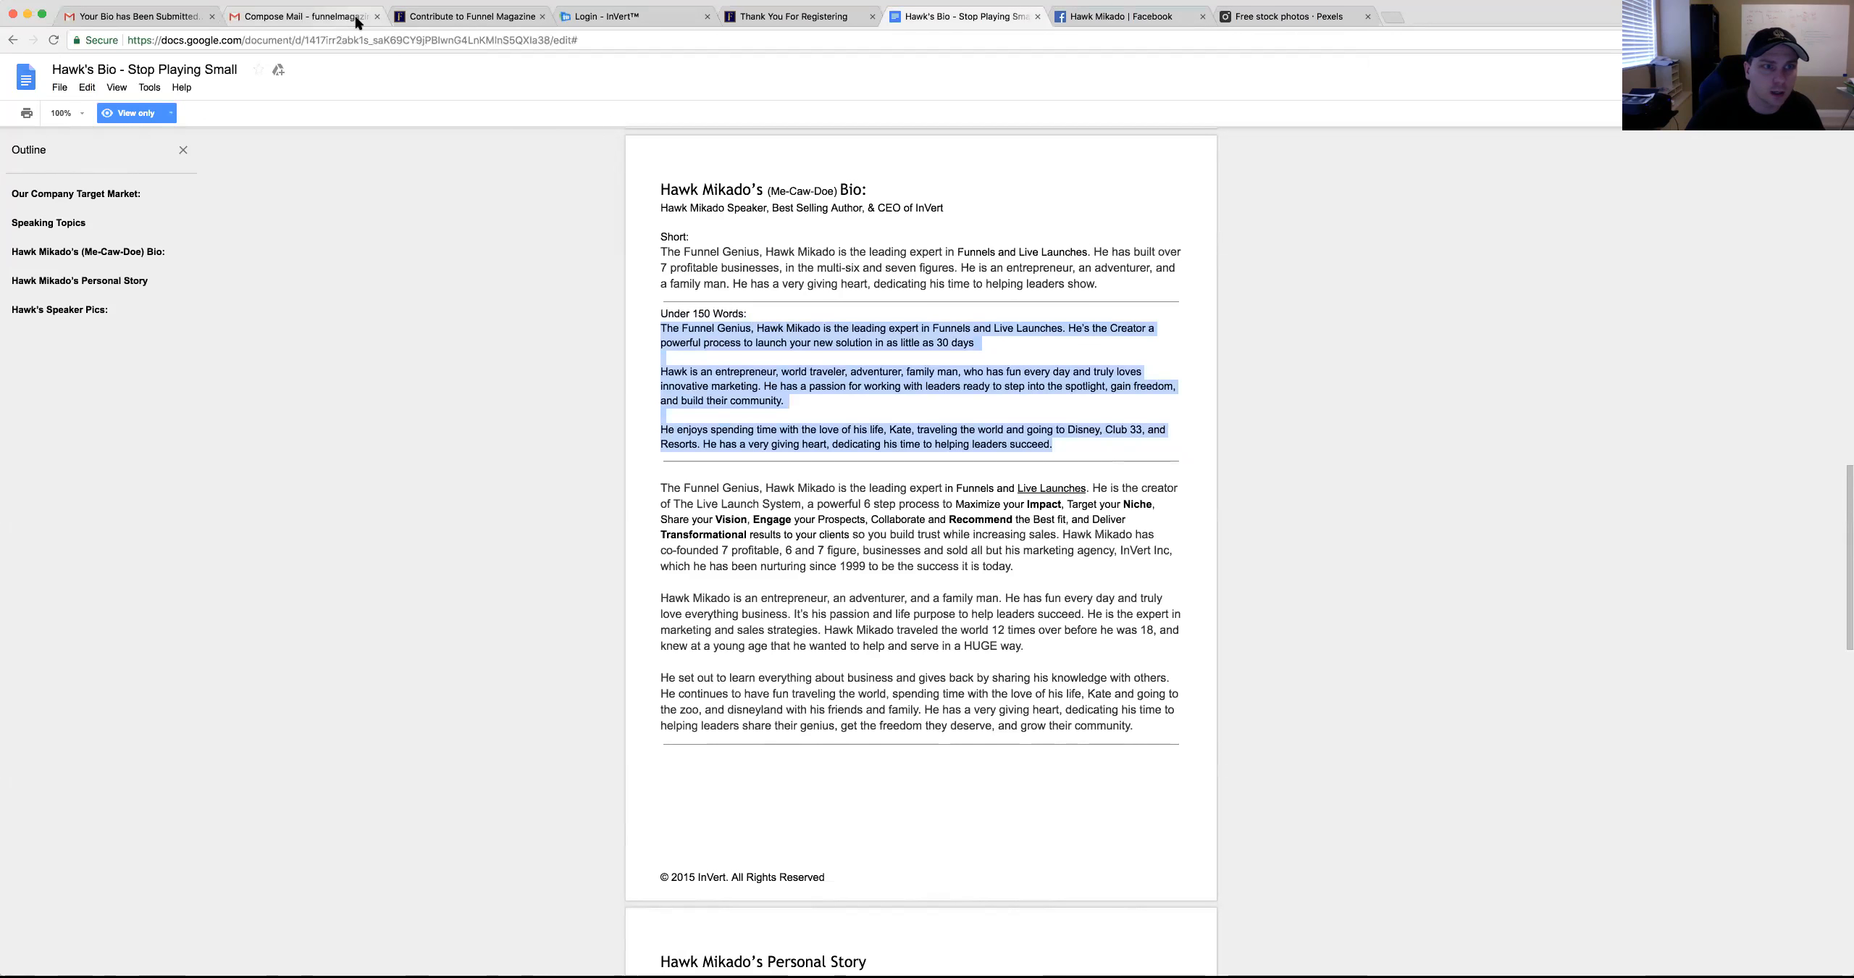
pyautogui.click(356, 17)
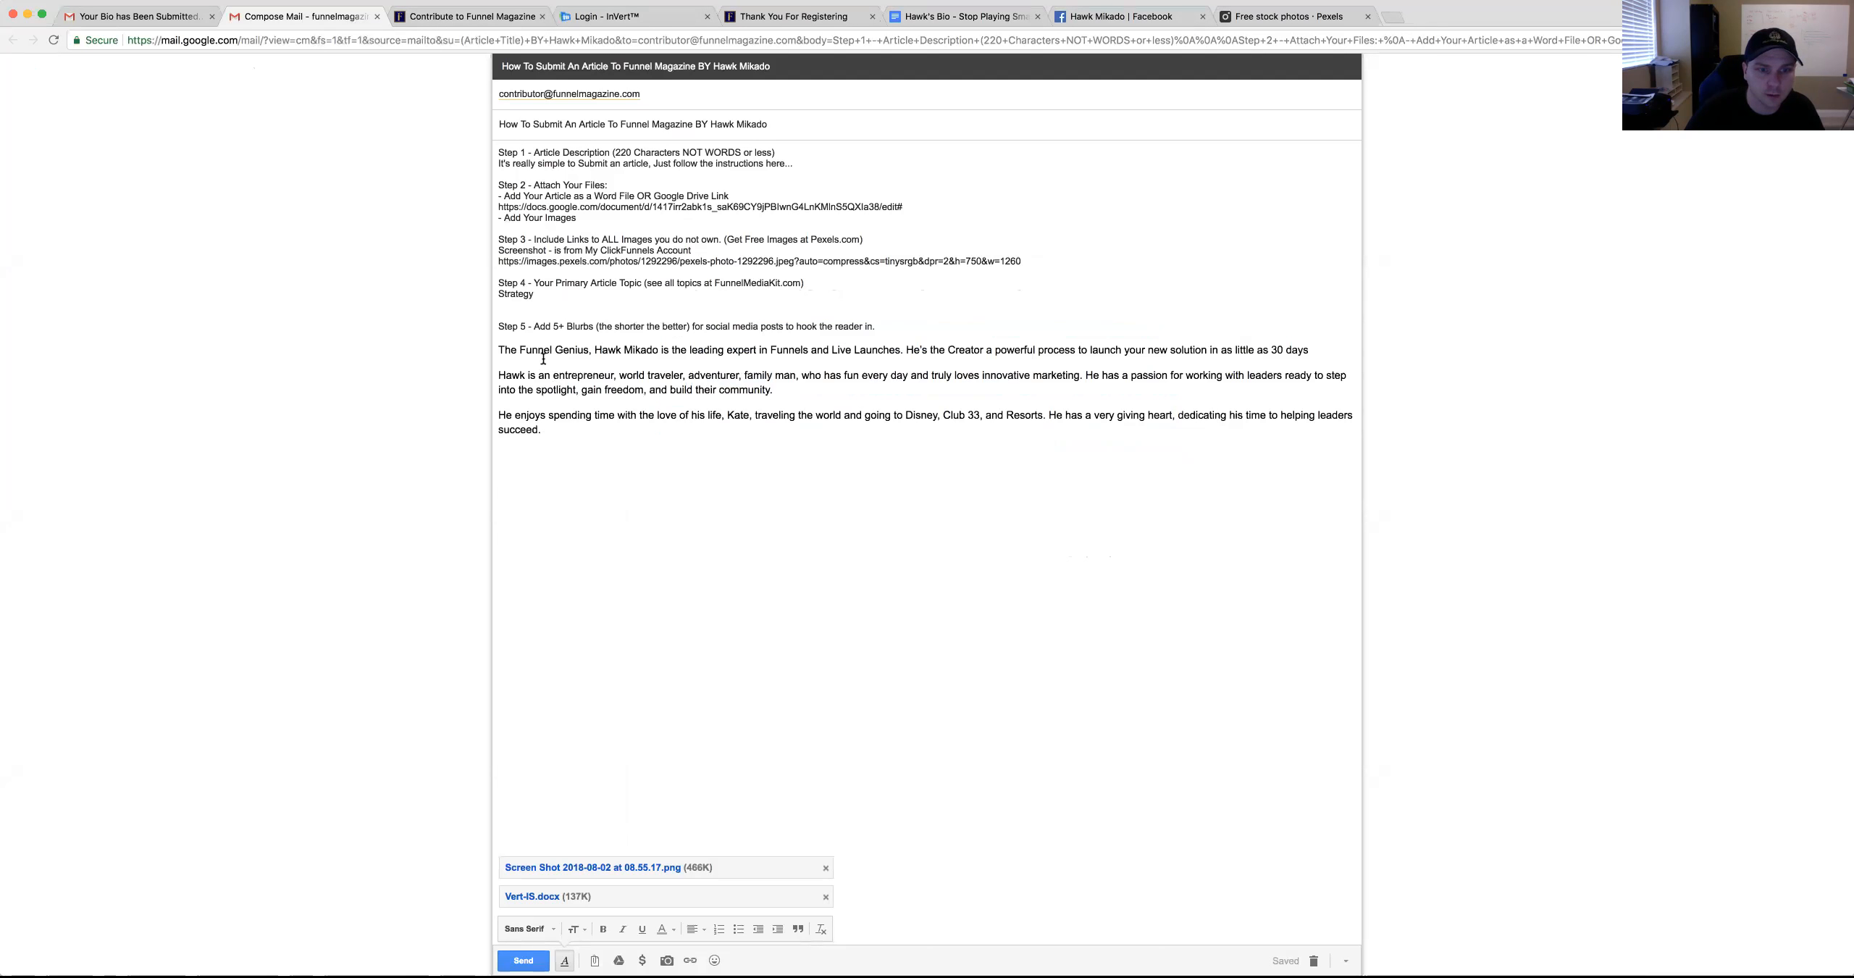
pyautogui.press('Return')
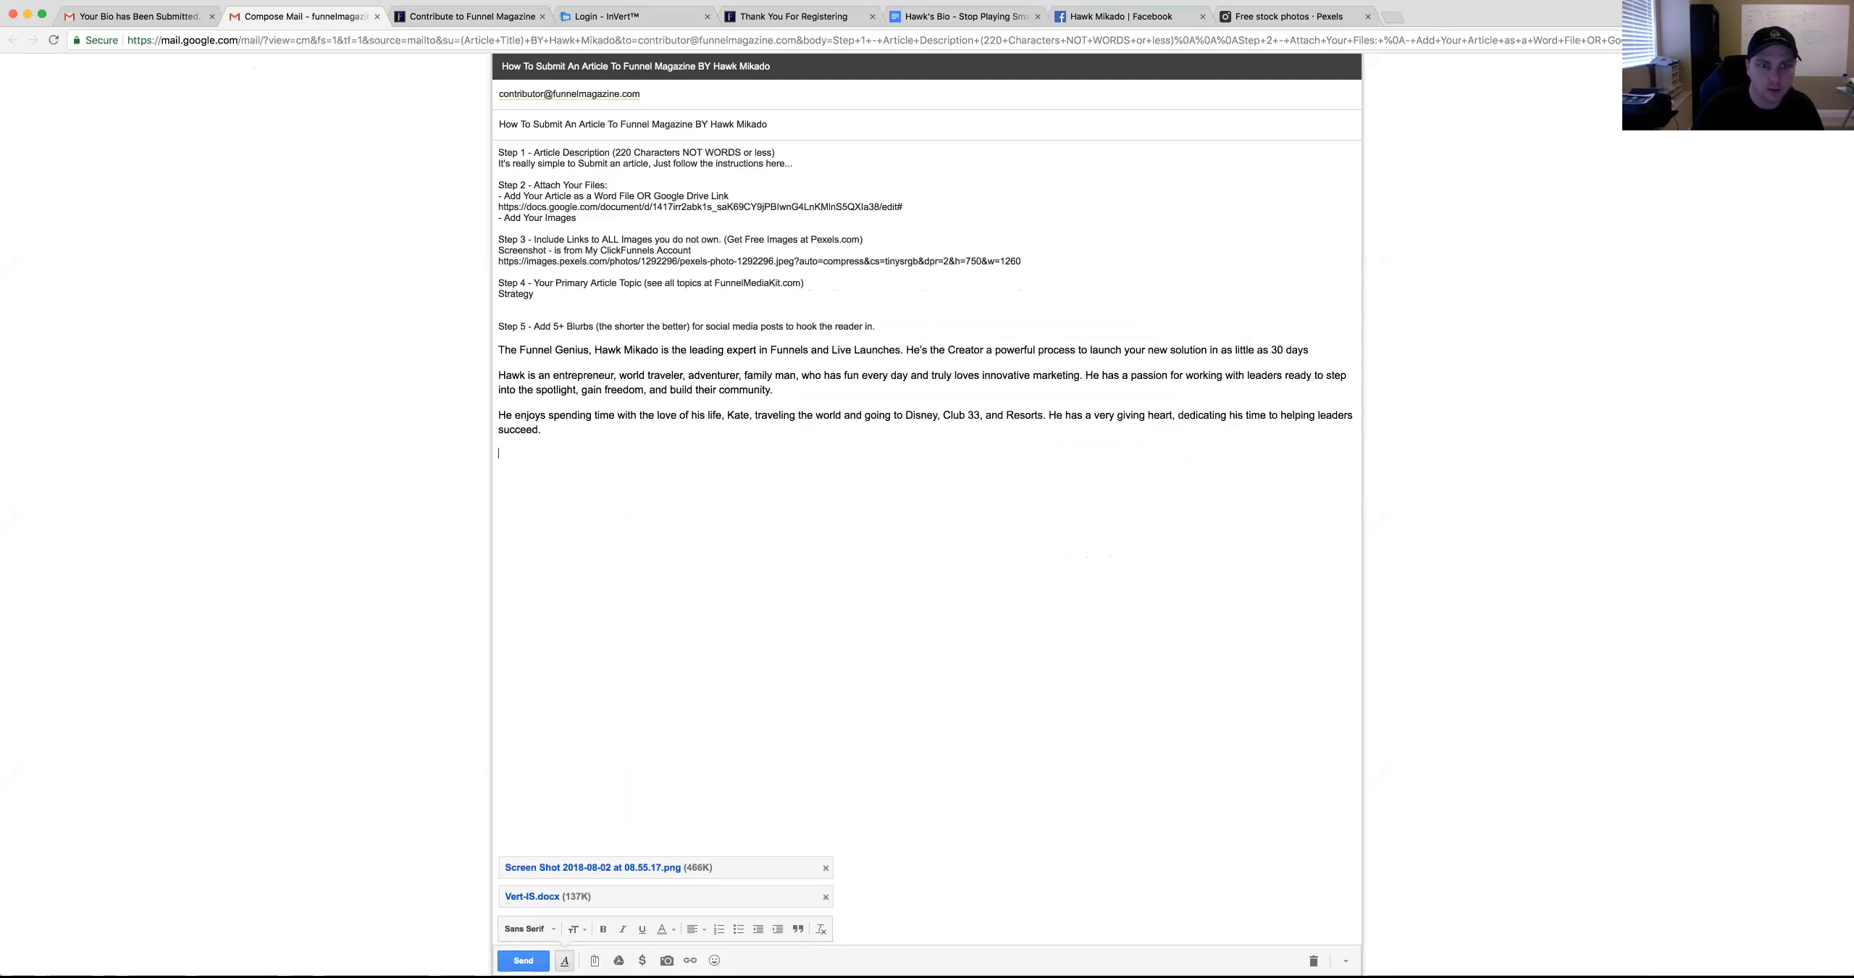
# Copy the '7 profitable, 6 and 7 figure' businesses phrase into the draft as a blurb
pyautogui.click(952, 17)
pyautogui.click(864, 774)
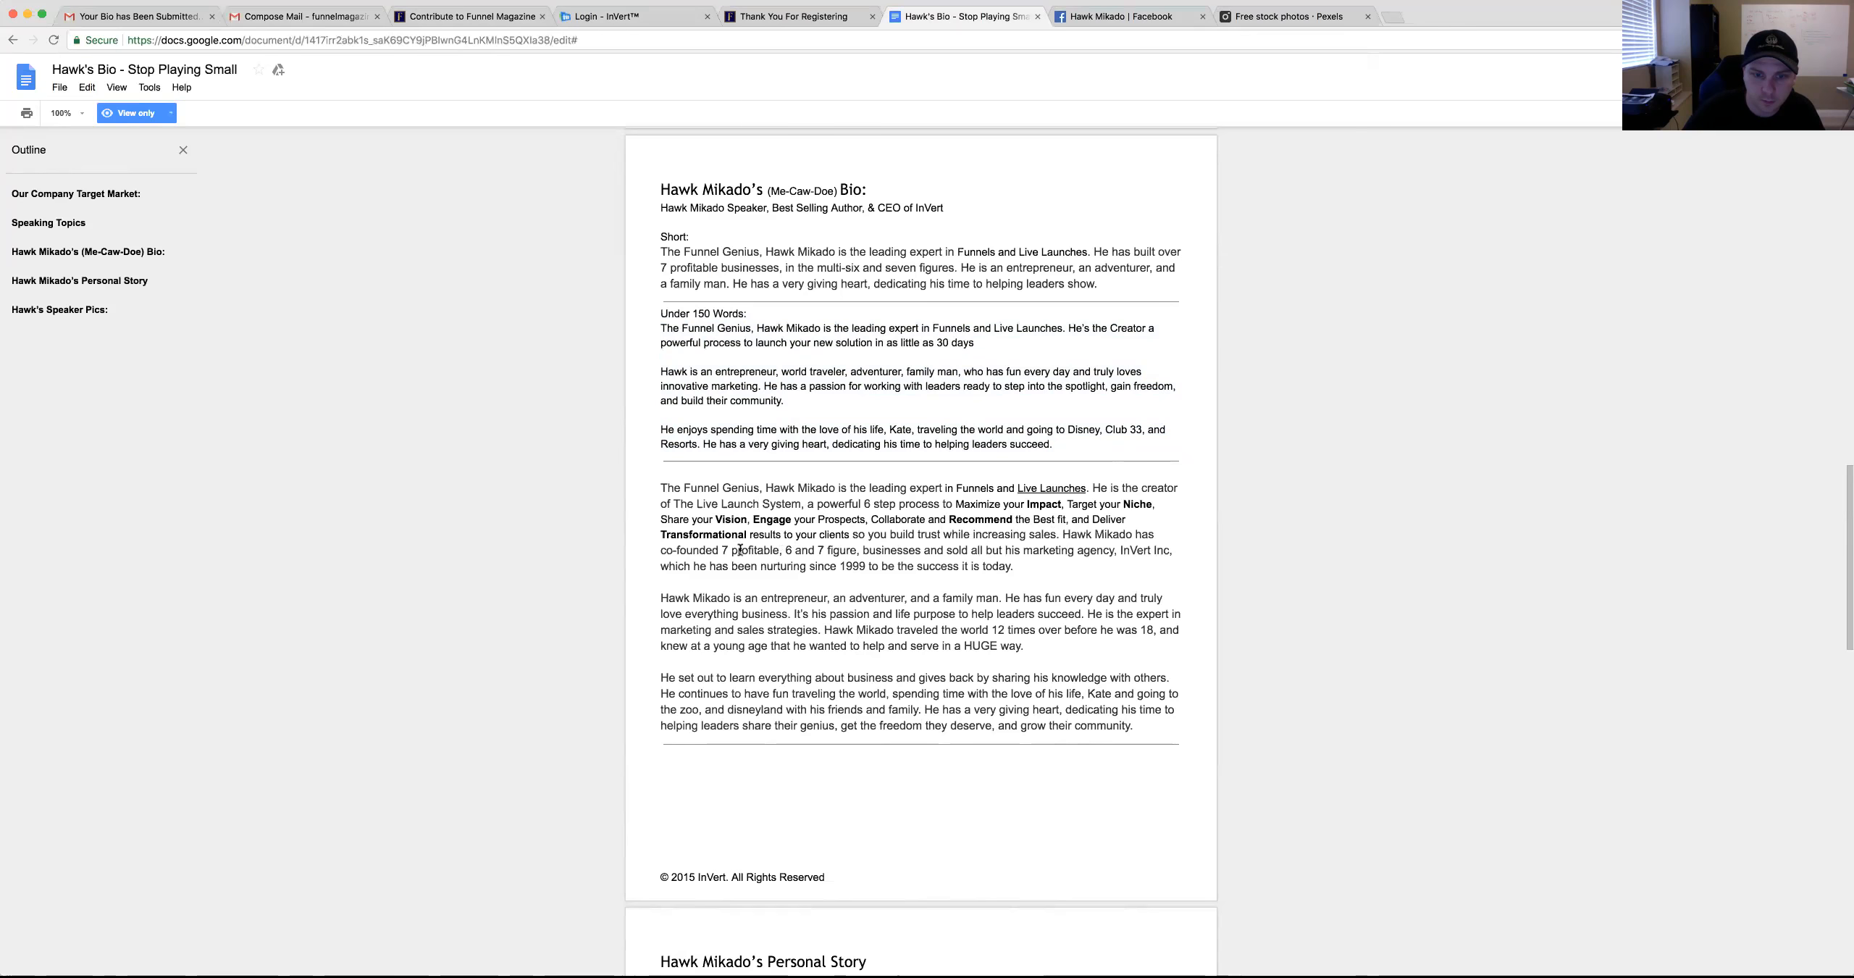
pyautogui.moveTo(719, 551); pyautogui.dragTo(922, 548)
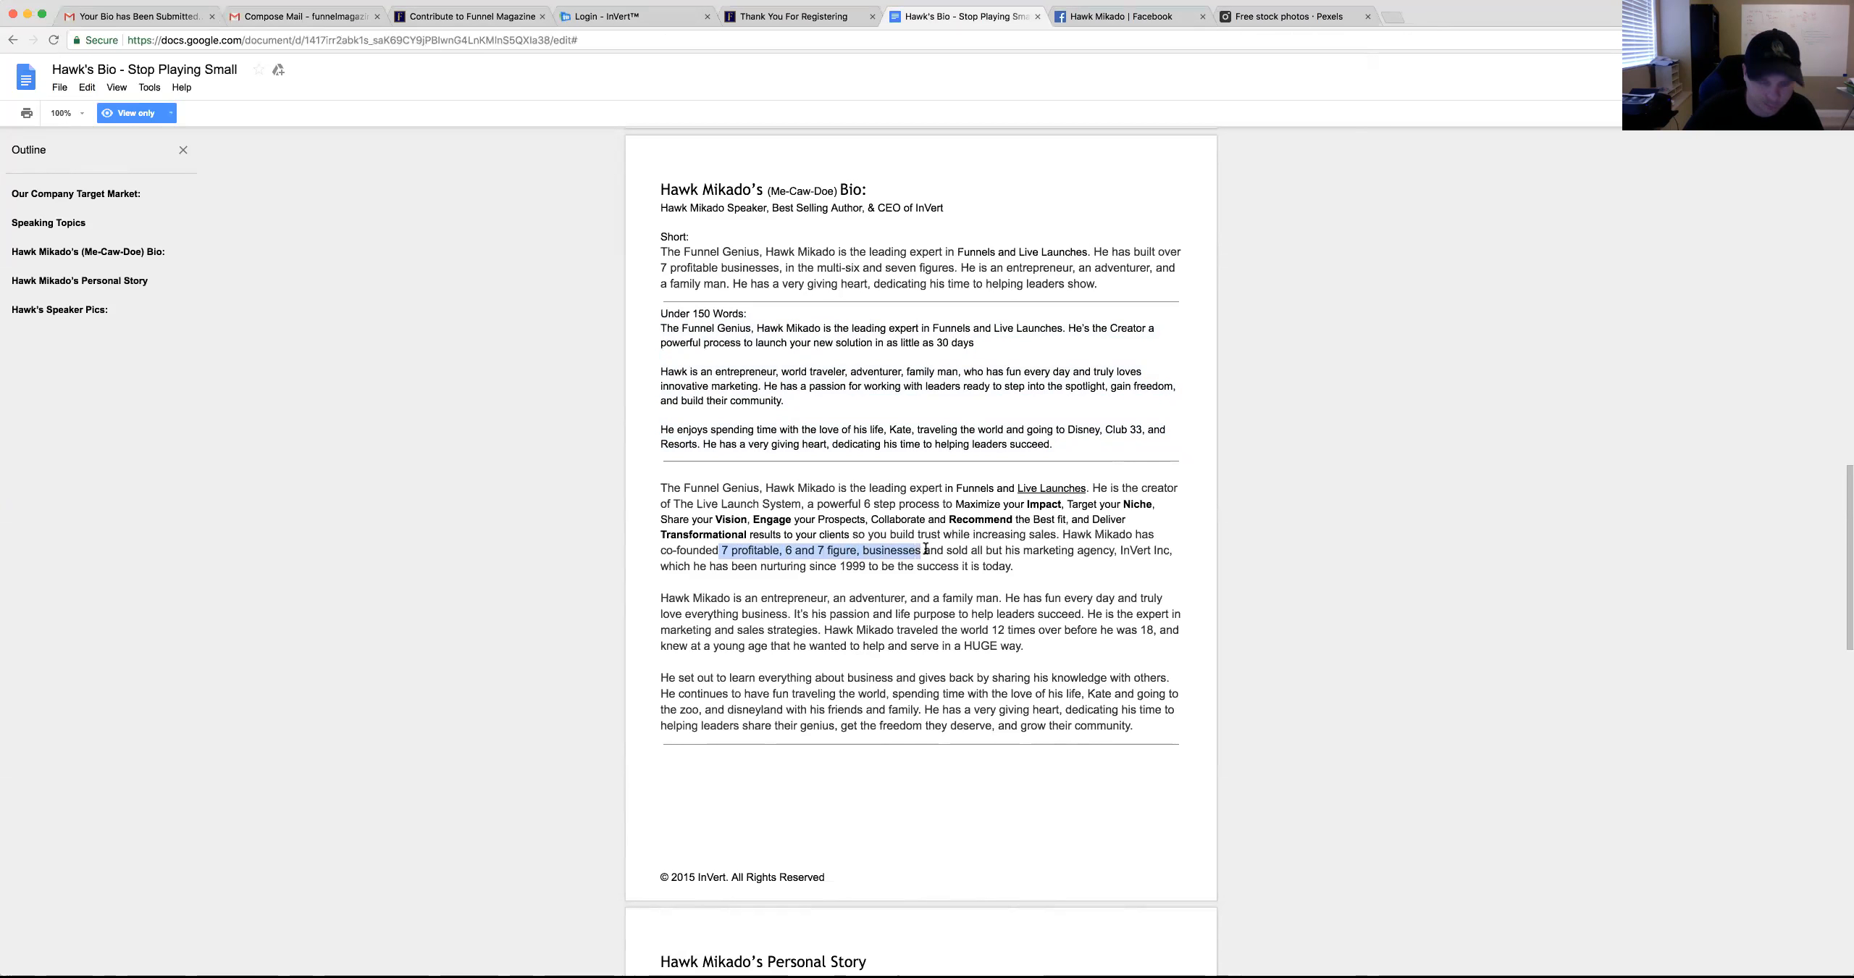
pyautogui.click(325, 18)
pyautogui.hotkey('ctrl', 'v')
# Add the Apple Computers sentence below the businesses line and delete the stray space before '7 profitable'
pyautogui.click(989, 16)
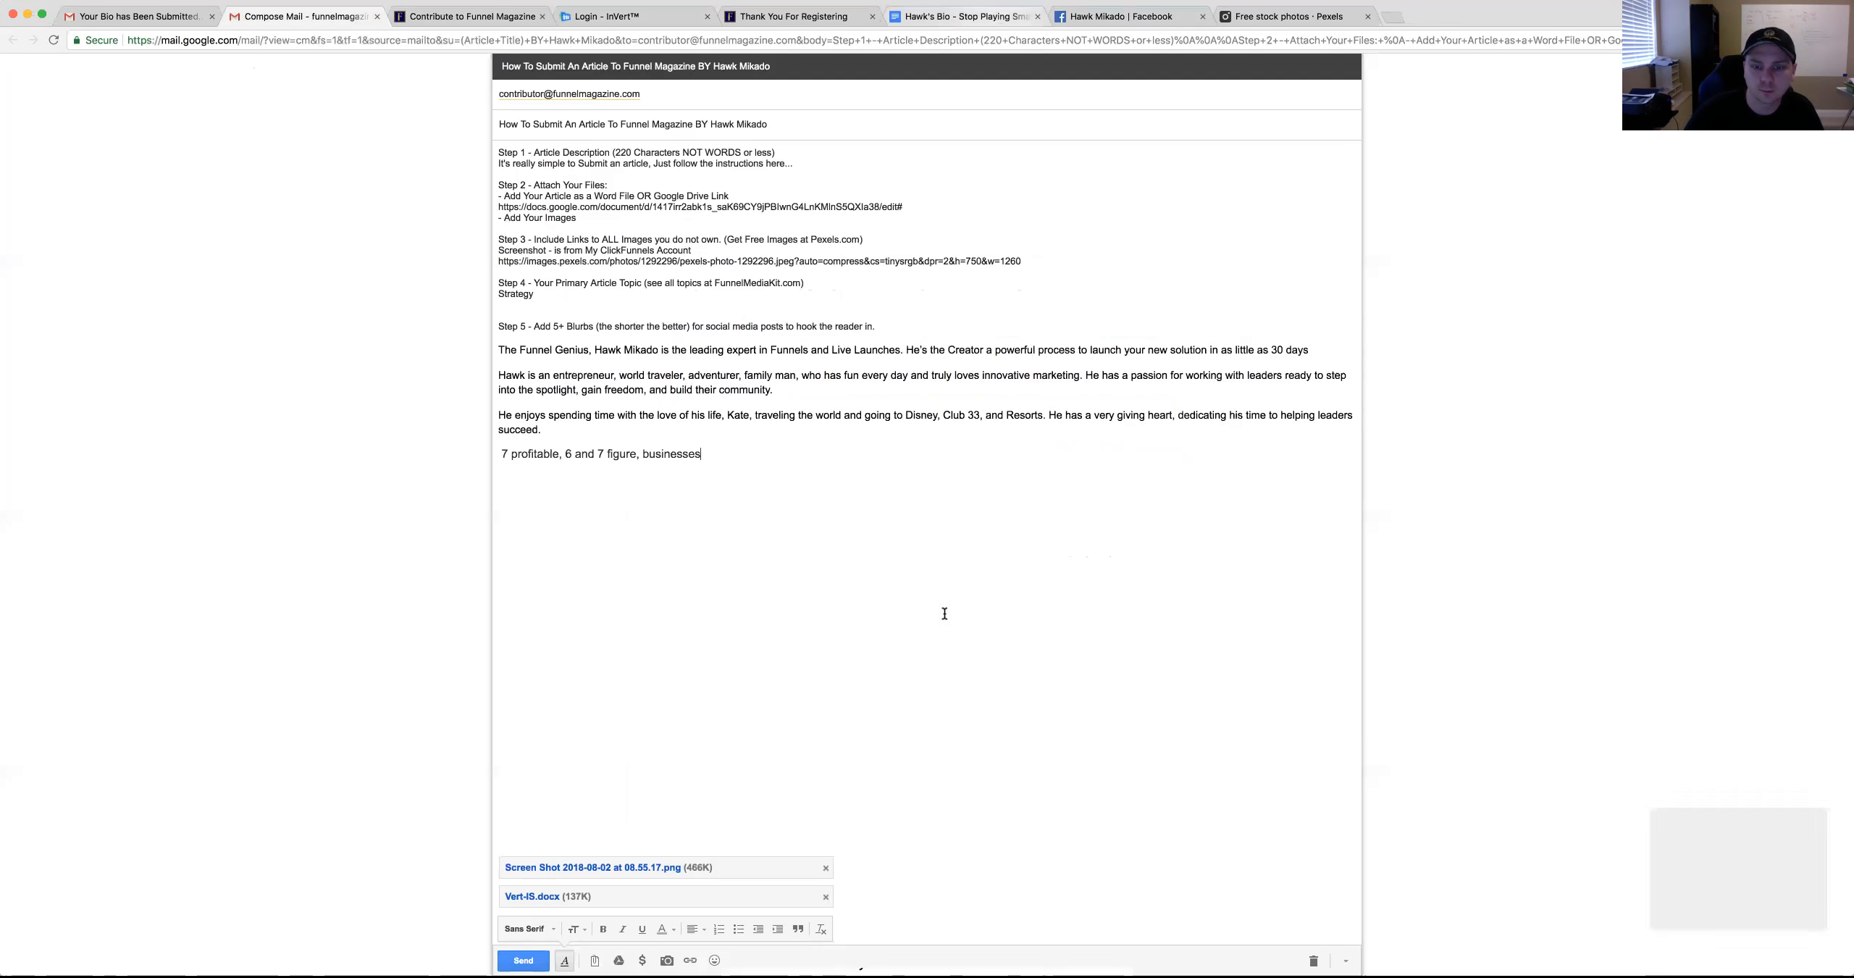
pyautogui.scroll(-10, 909, 668)
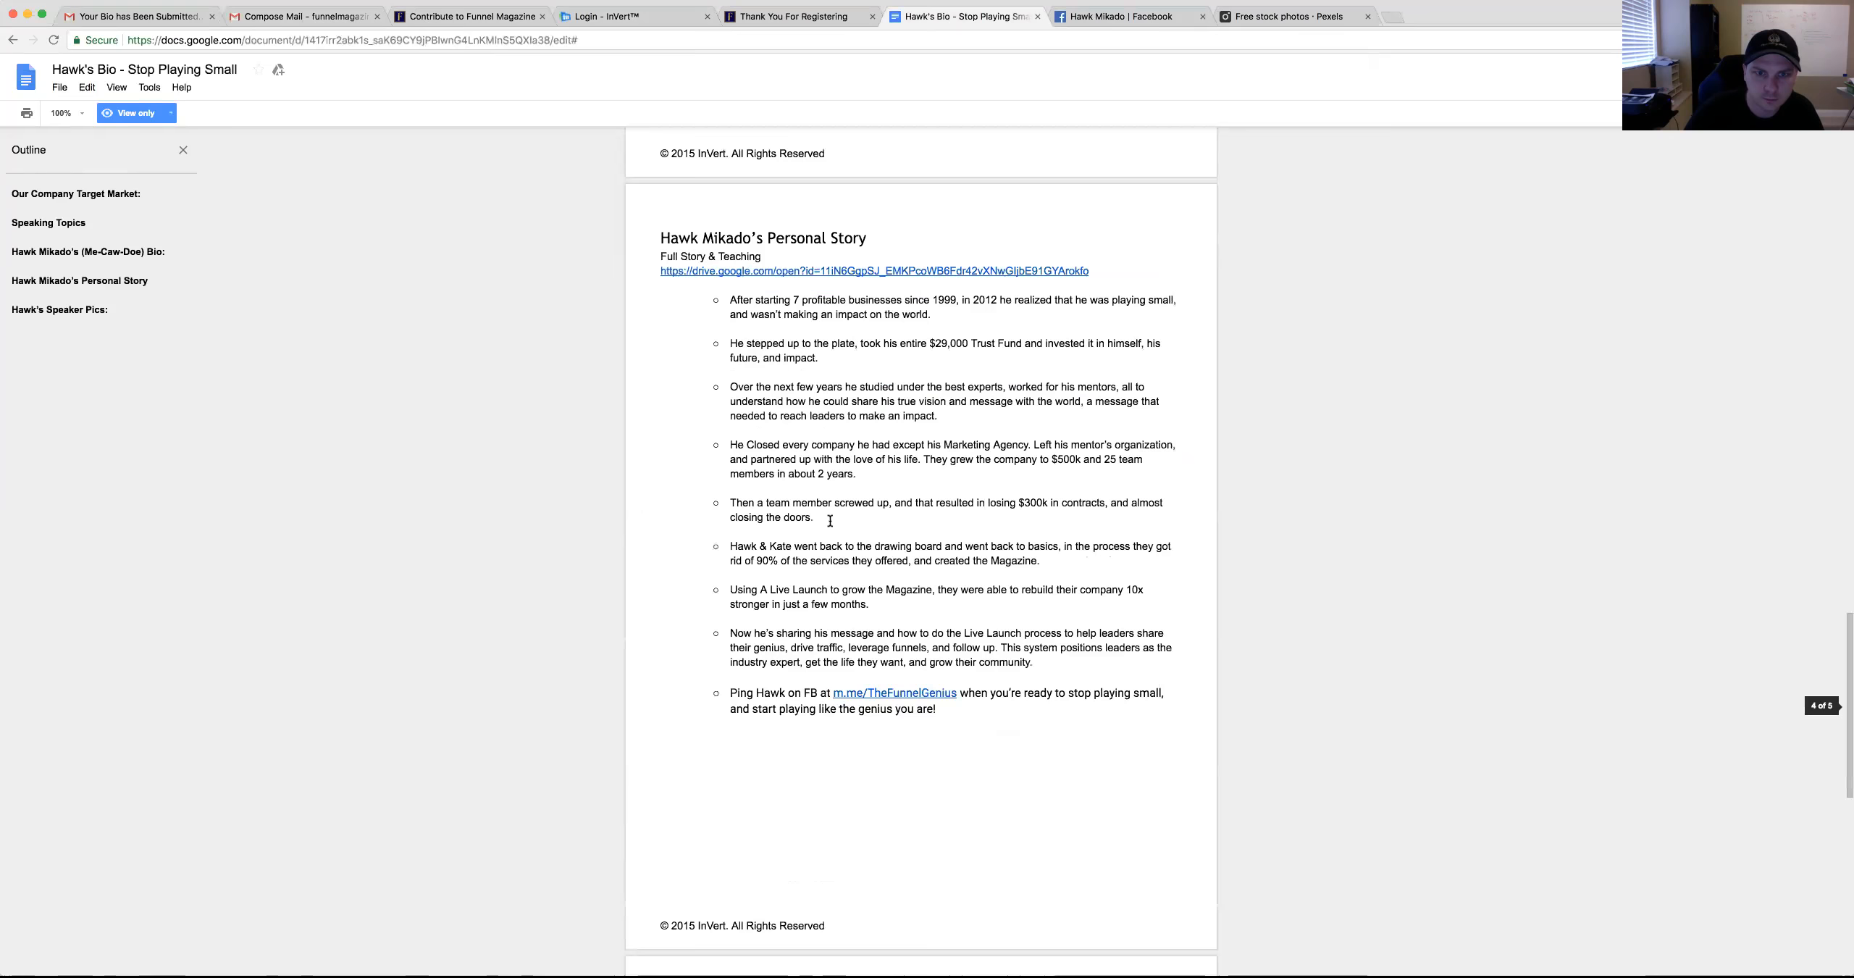
pyautogui.scroll(-5, 745, 467)
pyautogui.scroll(5, 729, 446)
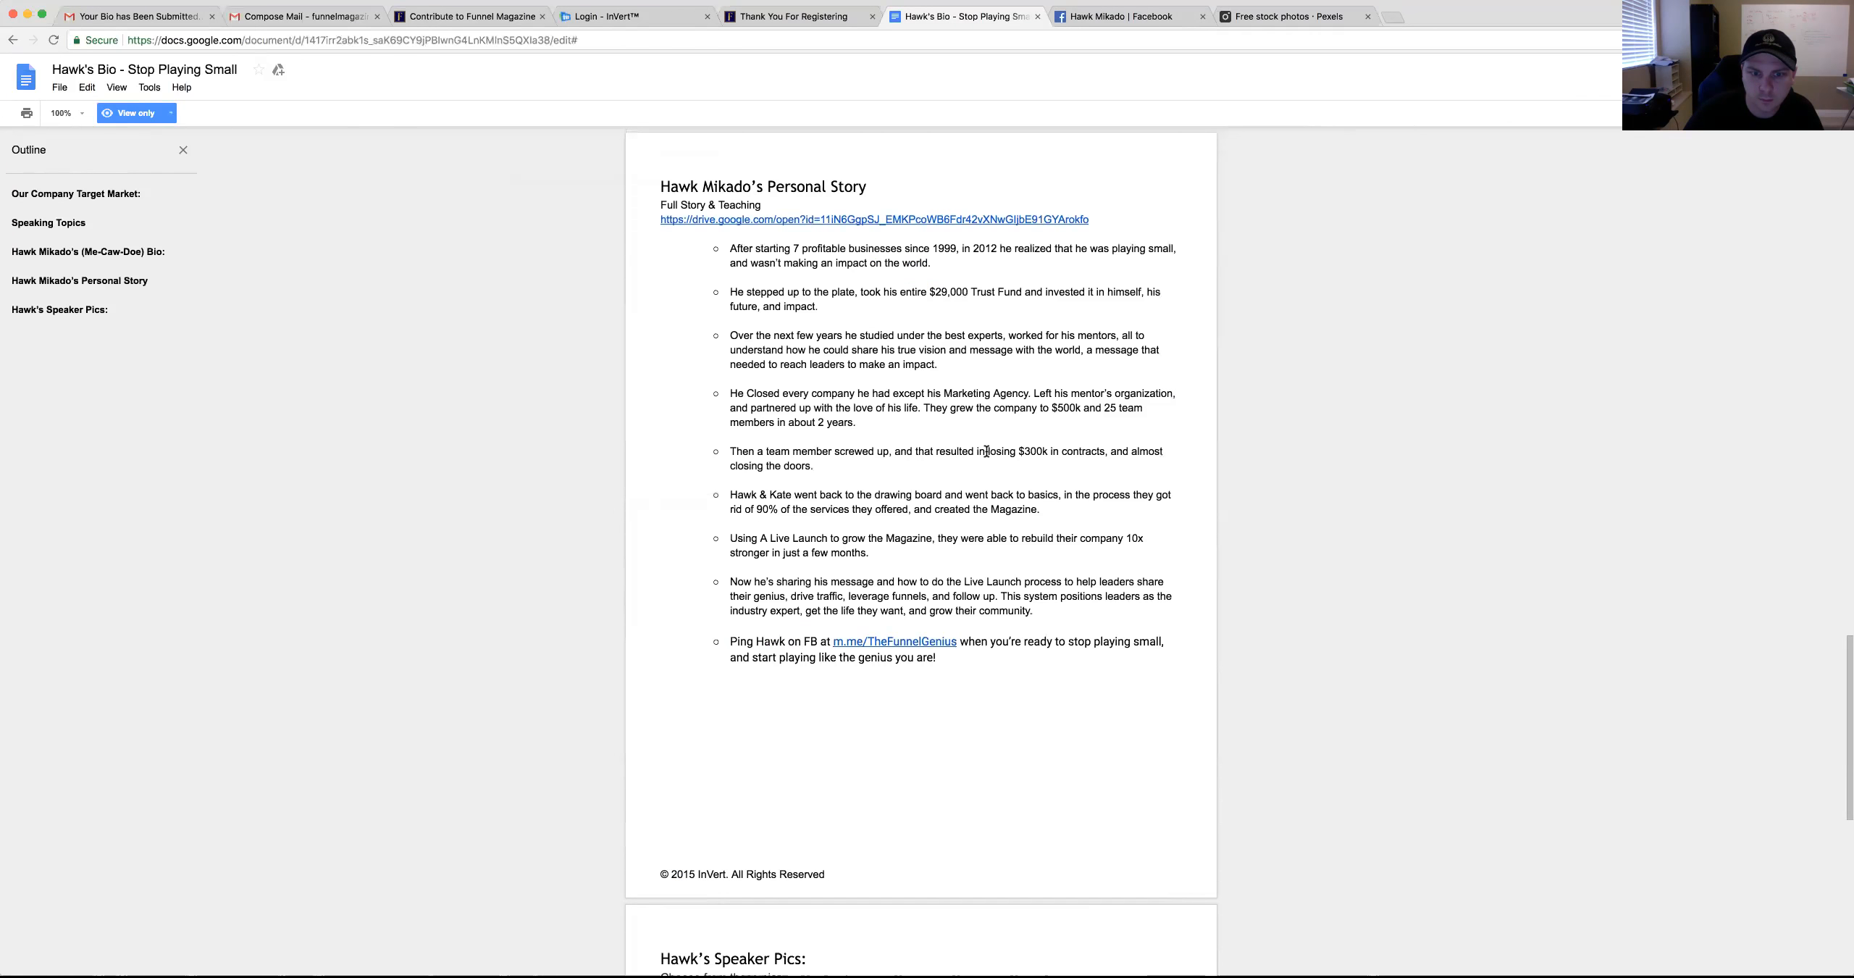
pyautogui.scroll(-1, 859, 404)
pyautogui.scroll(-10, 862, 420)
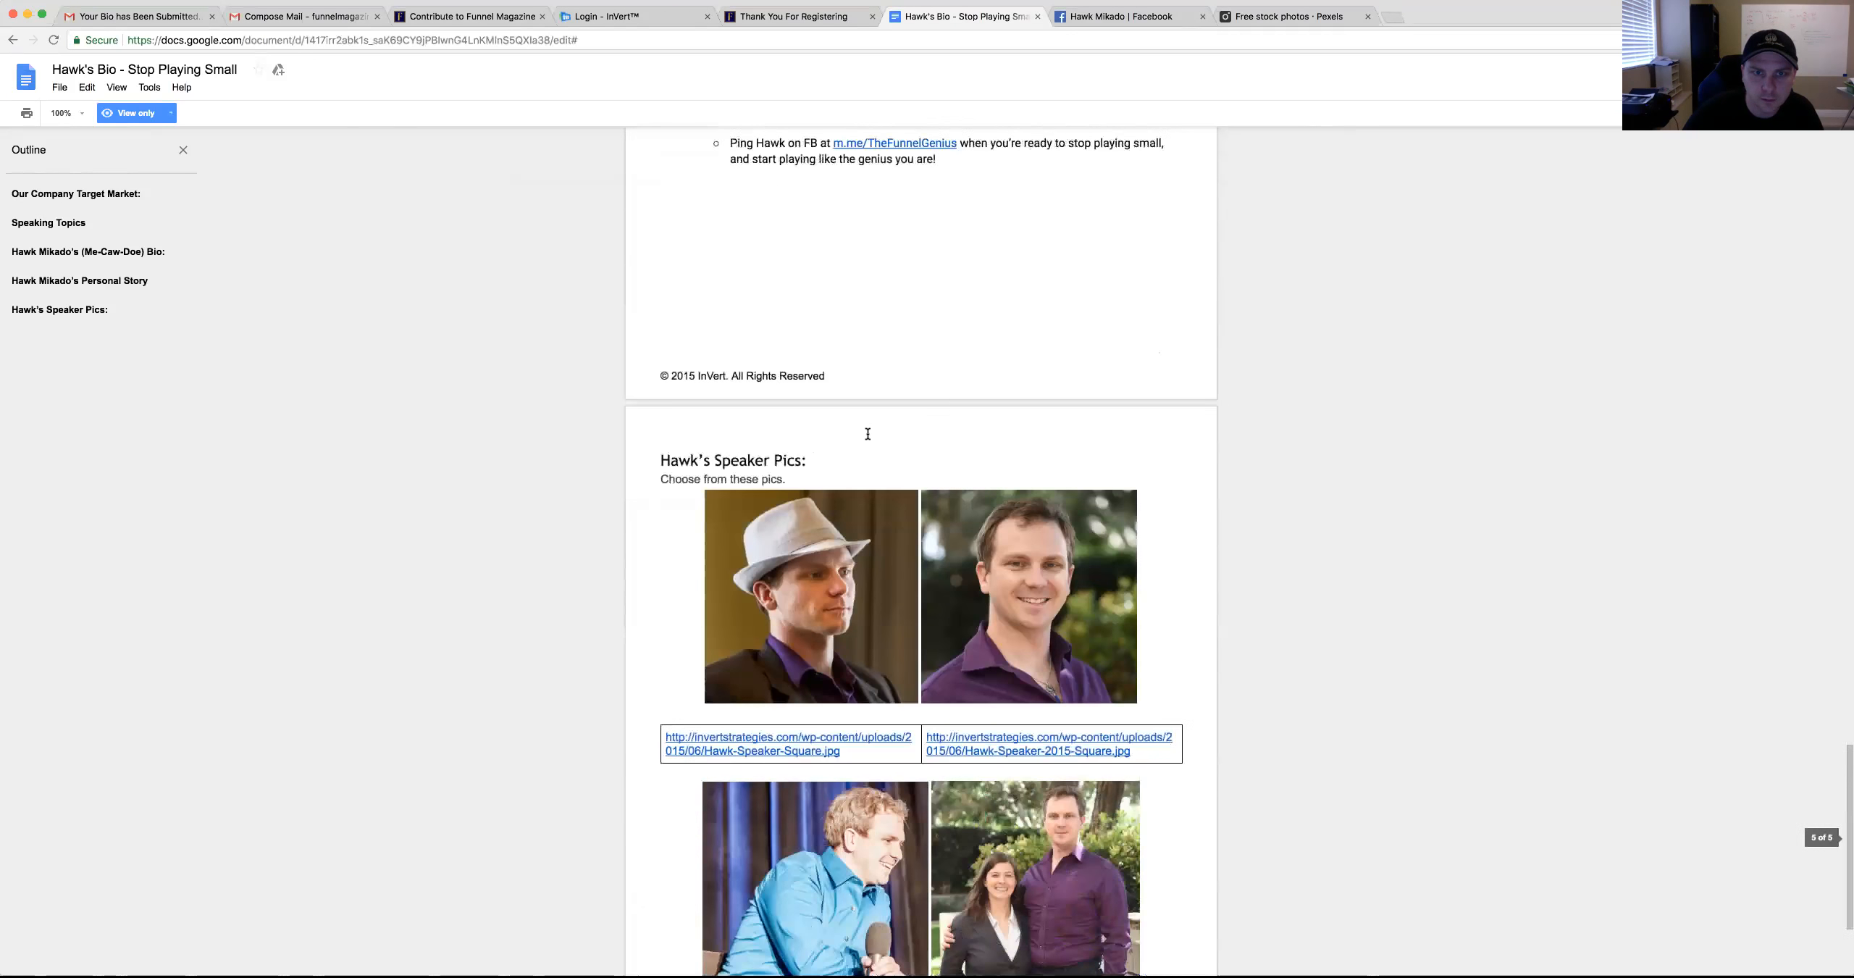
pyautogui.scroll(10, 867, 433)
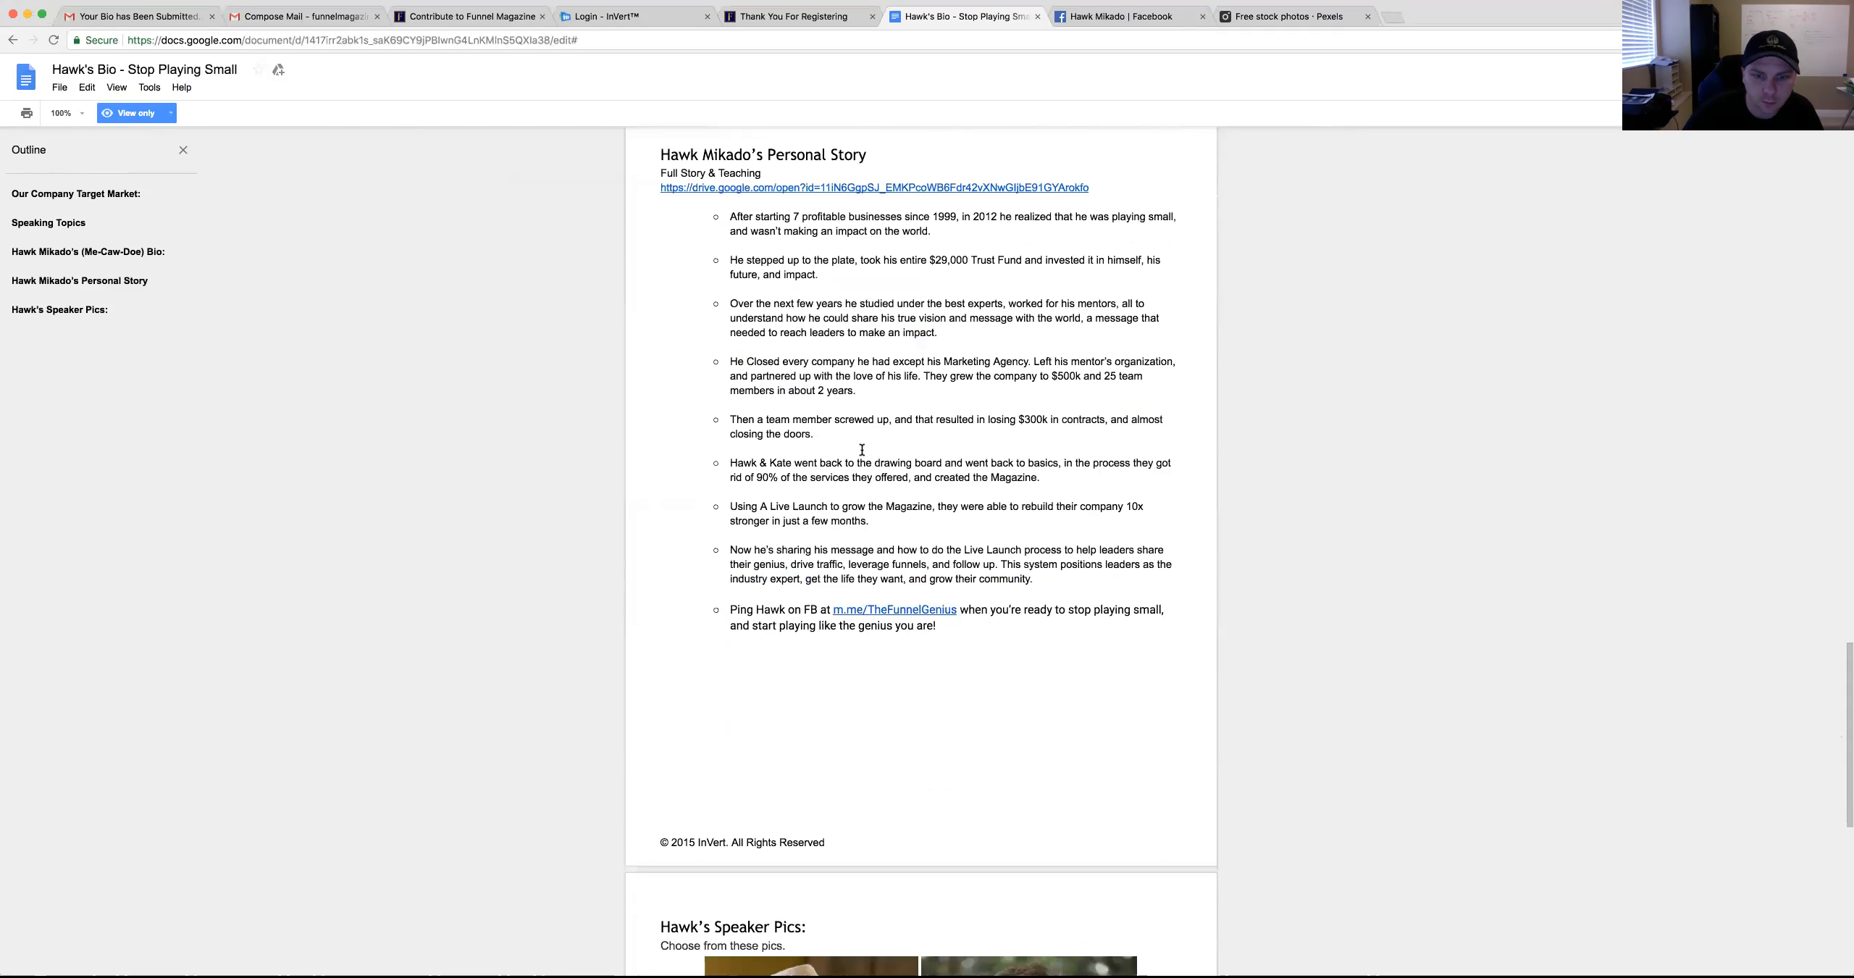
pyautogui.scroll(15, 861, 450)
pyautogui.scroll(15, 754, 520)
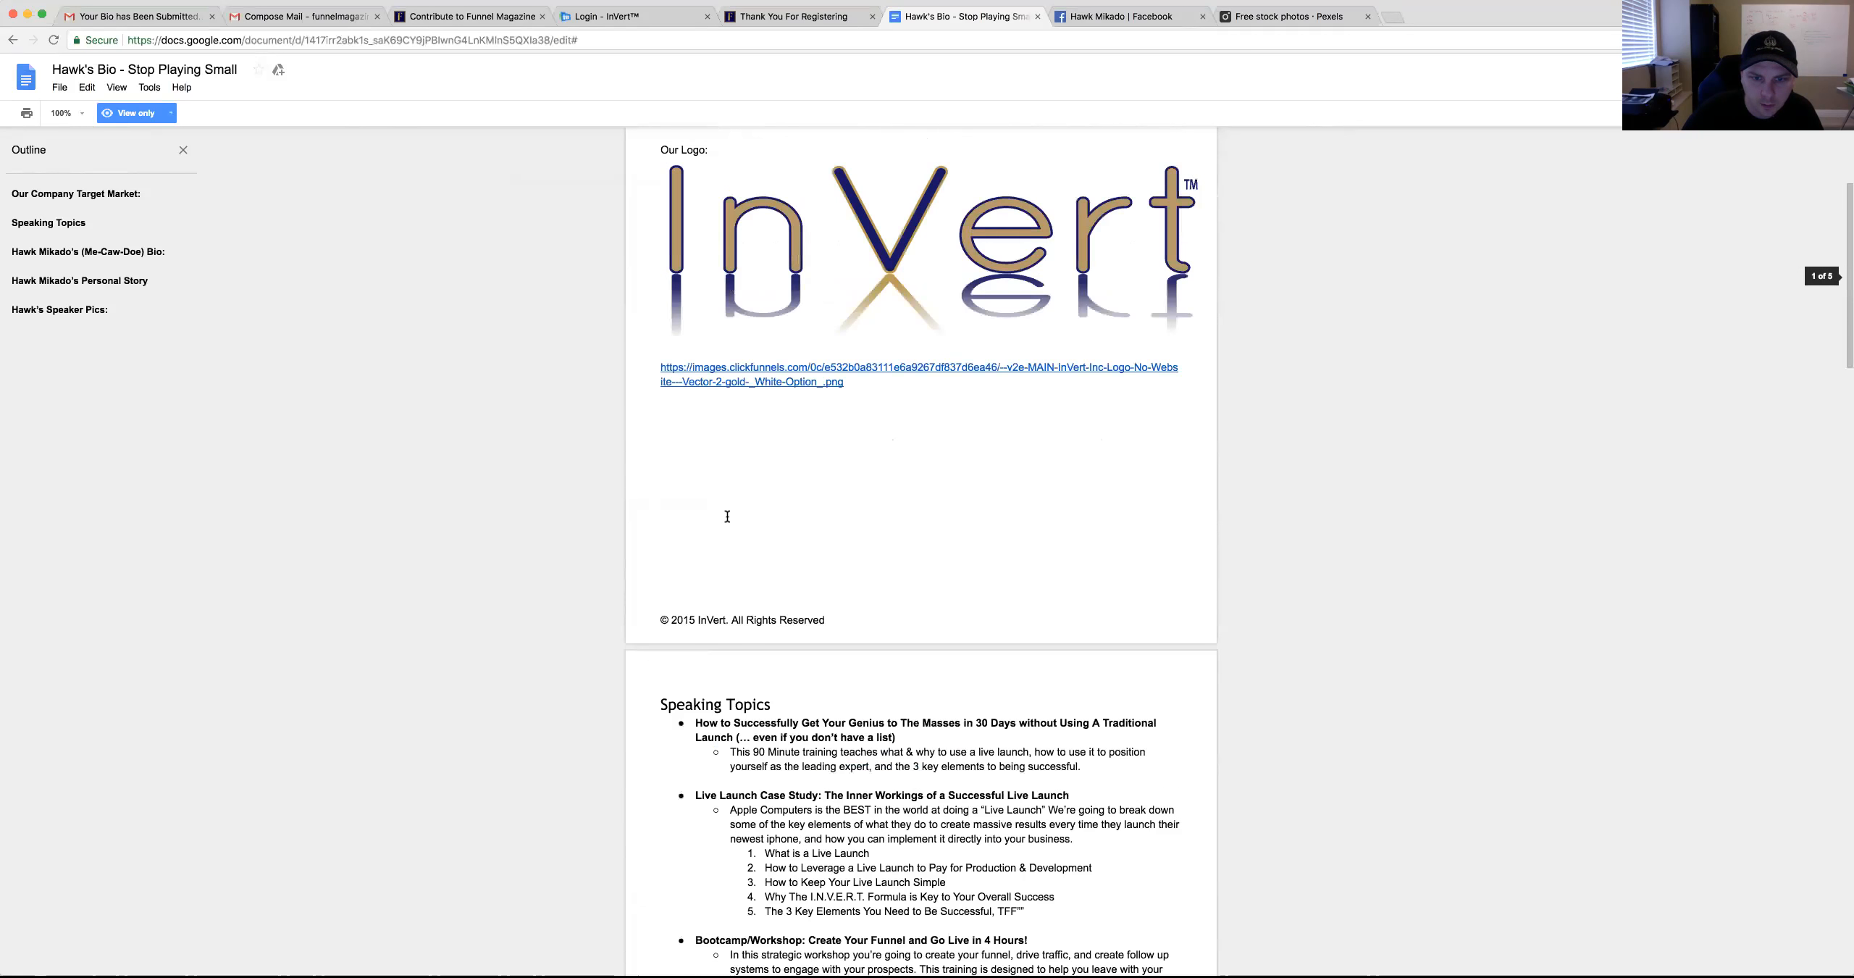
pyautogui.scroll(-4, 727, 516)
pyautogui.moveTo(728, 516); pyautogui.dragTo(791, 516)
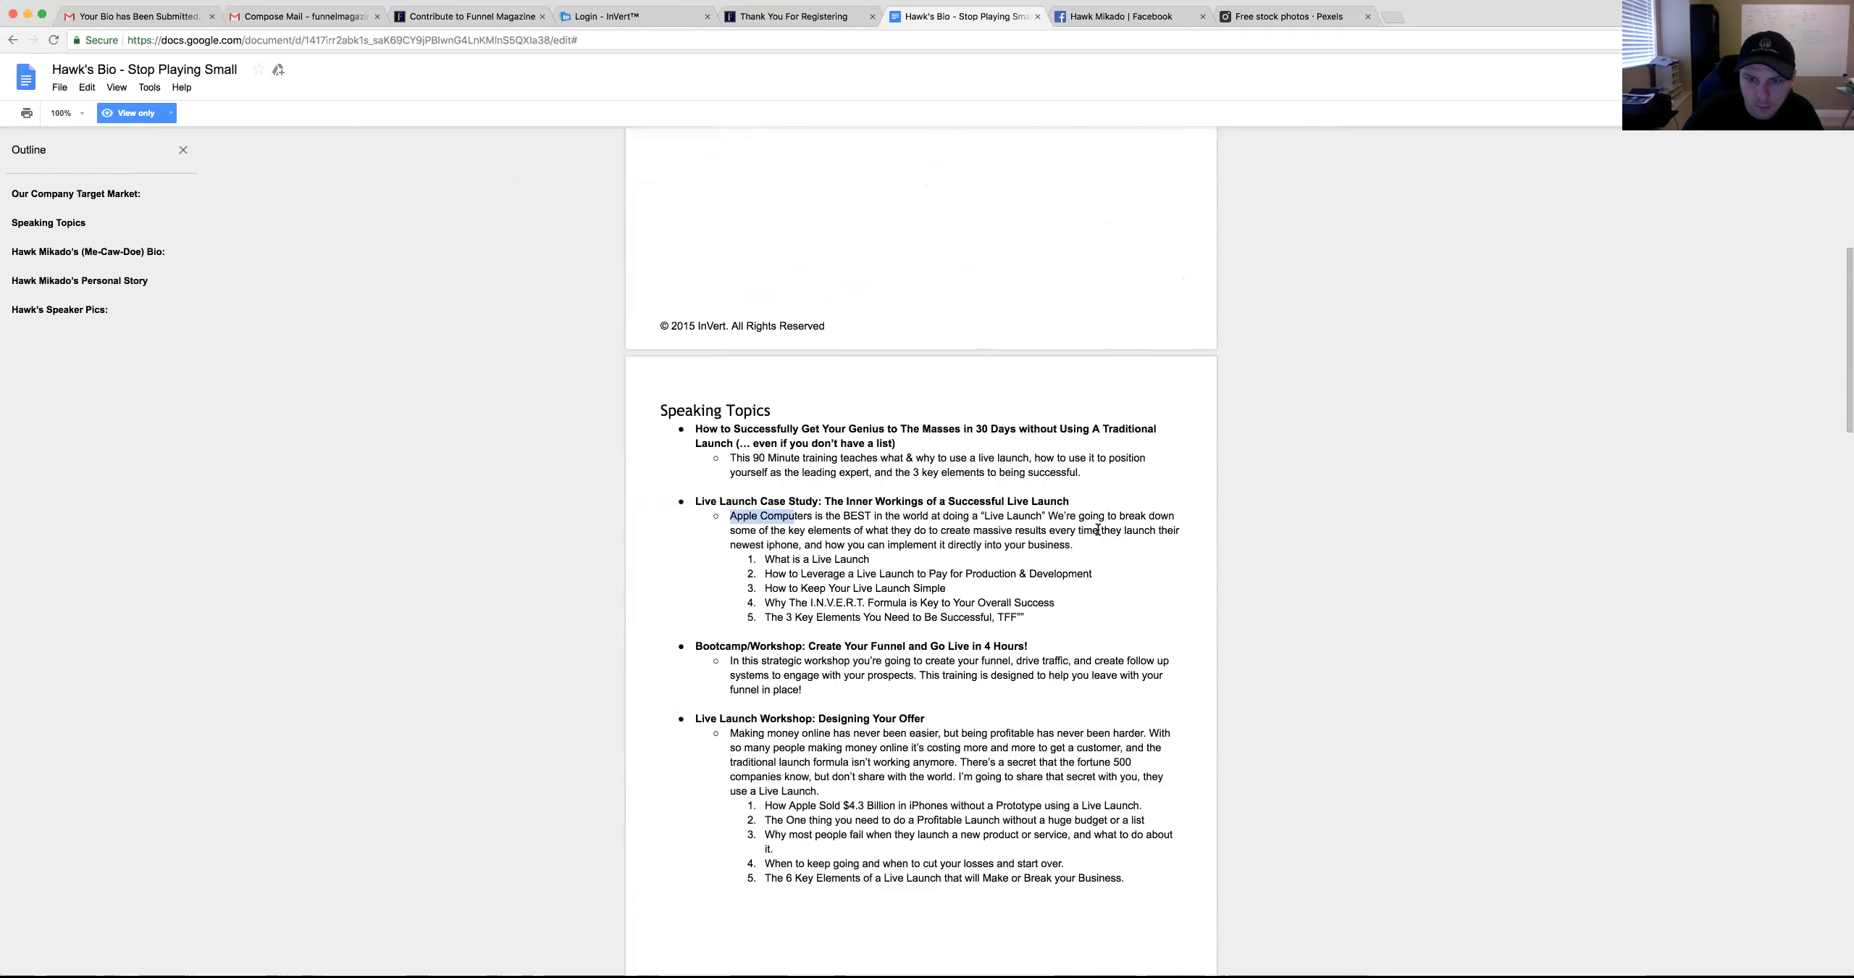
pyautogui.moveTo(1097, 529); pyautogui.dragTo(730, 517)
pyautogui.press('cmd+c')
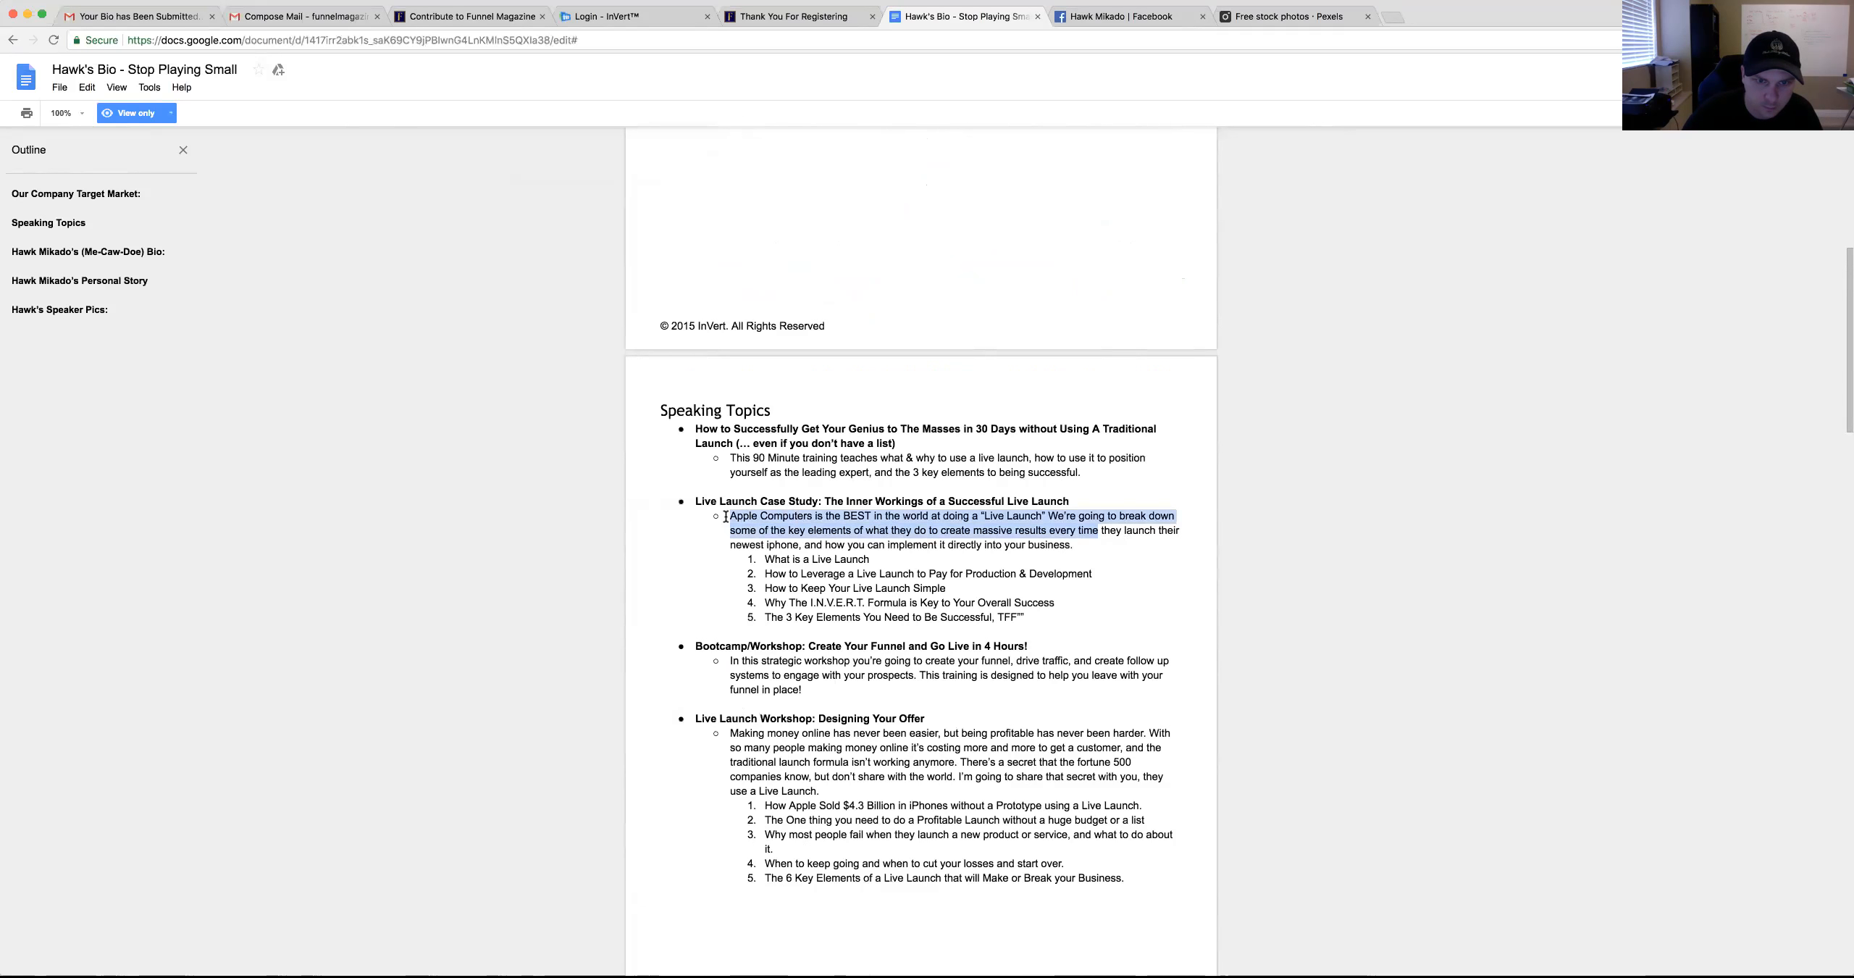
pyautogui.click(321, 16)
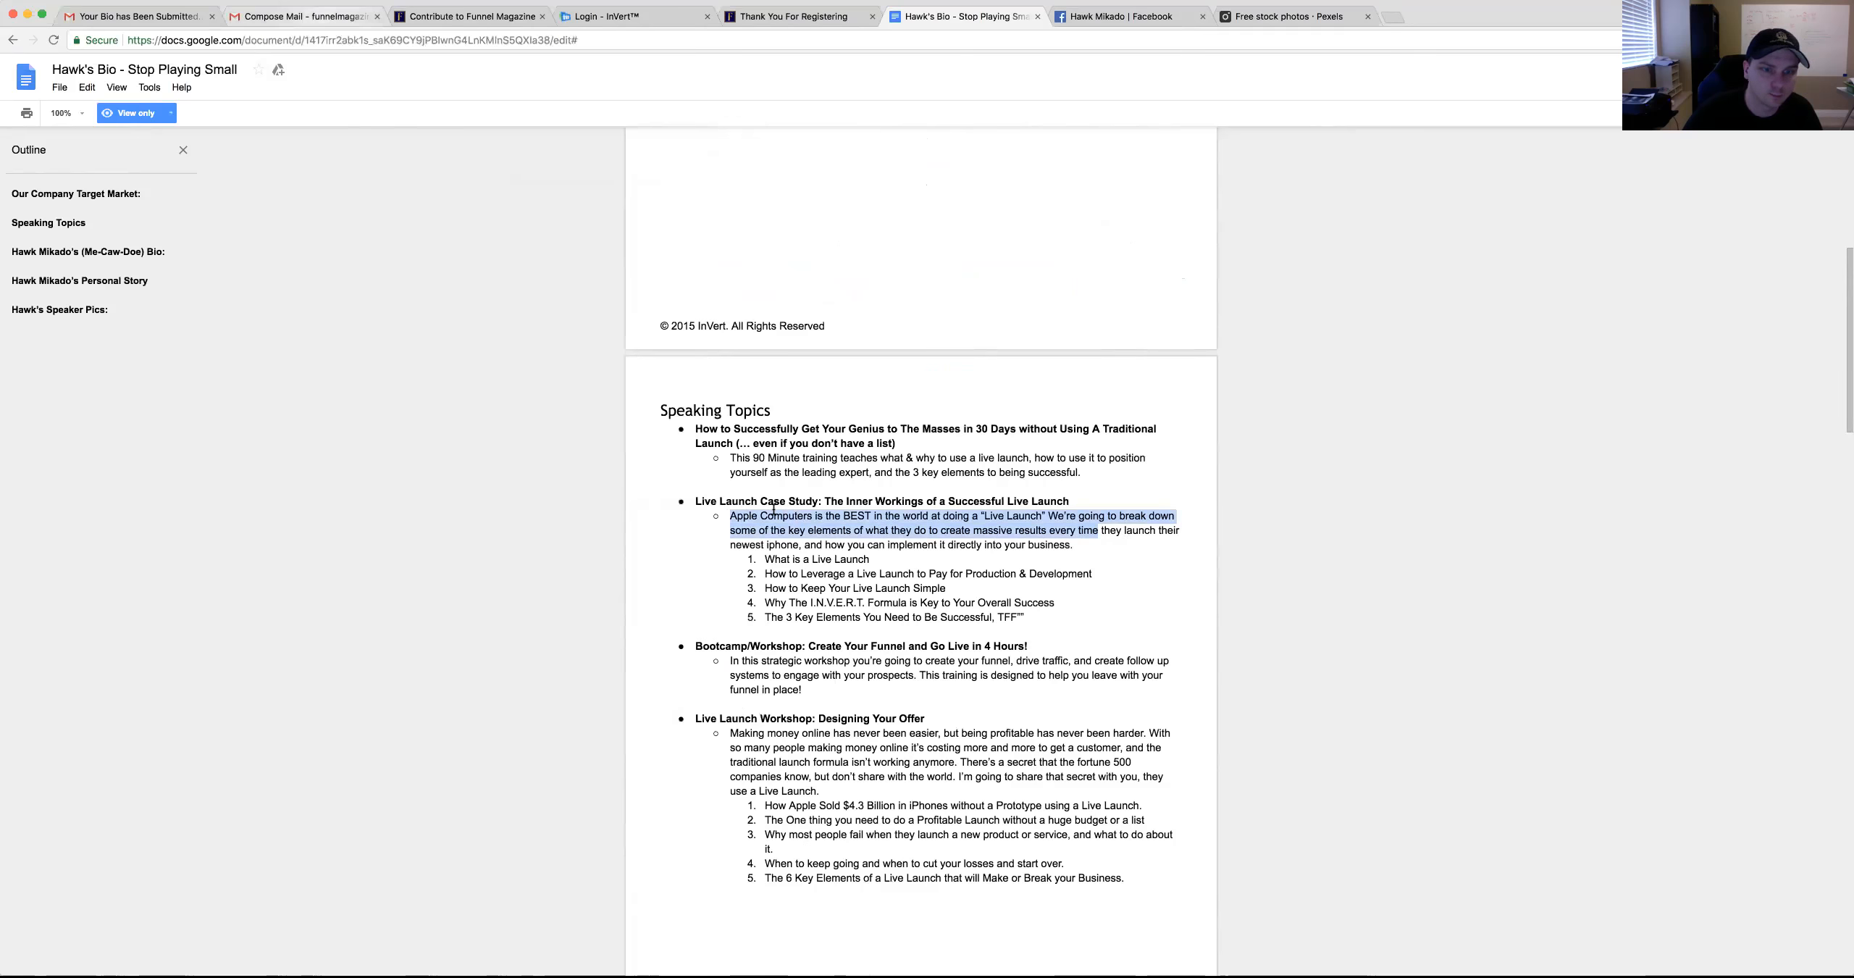
pyautogui.press('Return')
pyautogui.press('cmd+v')
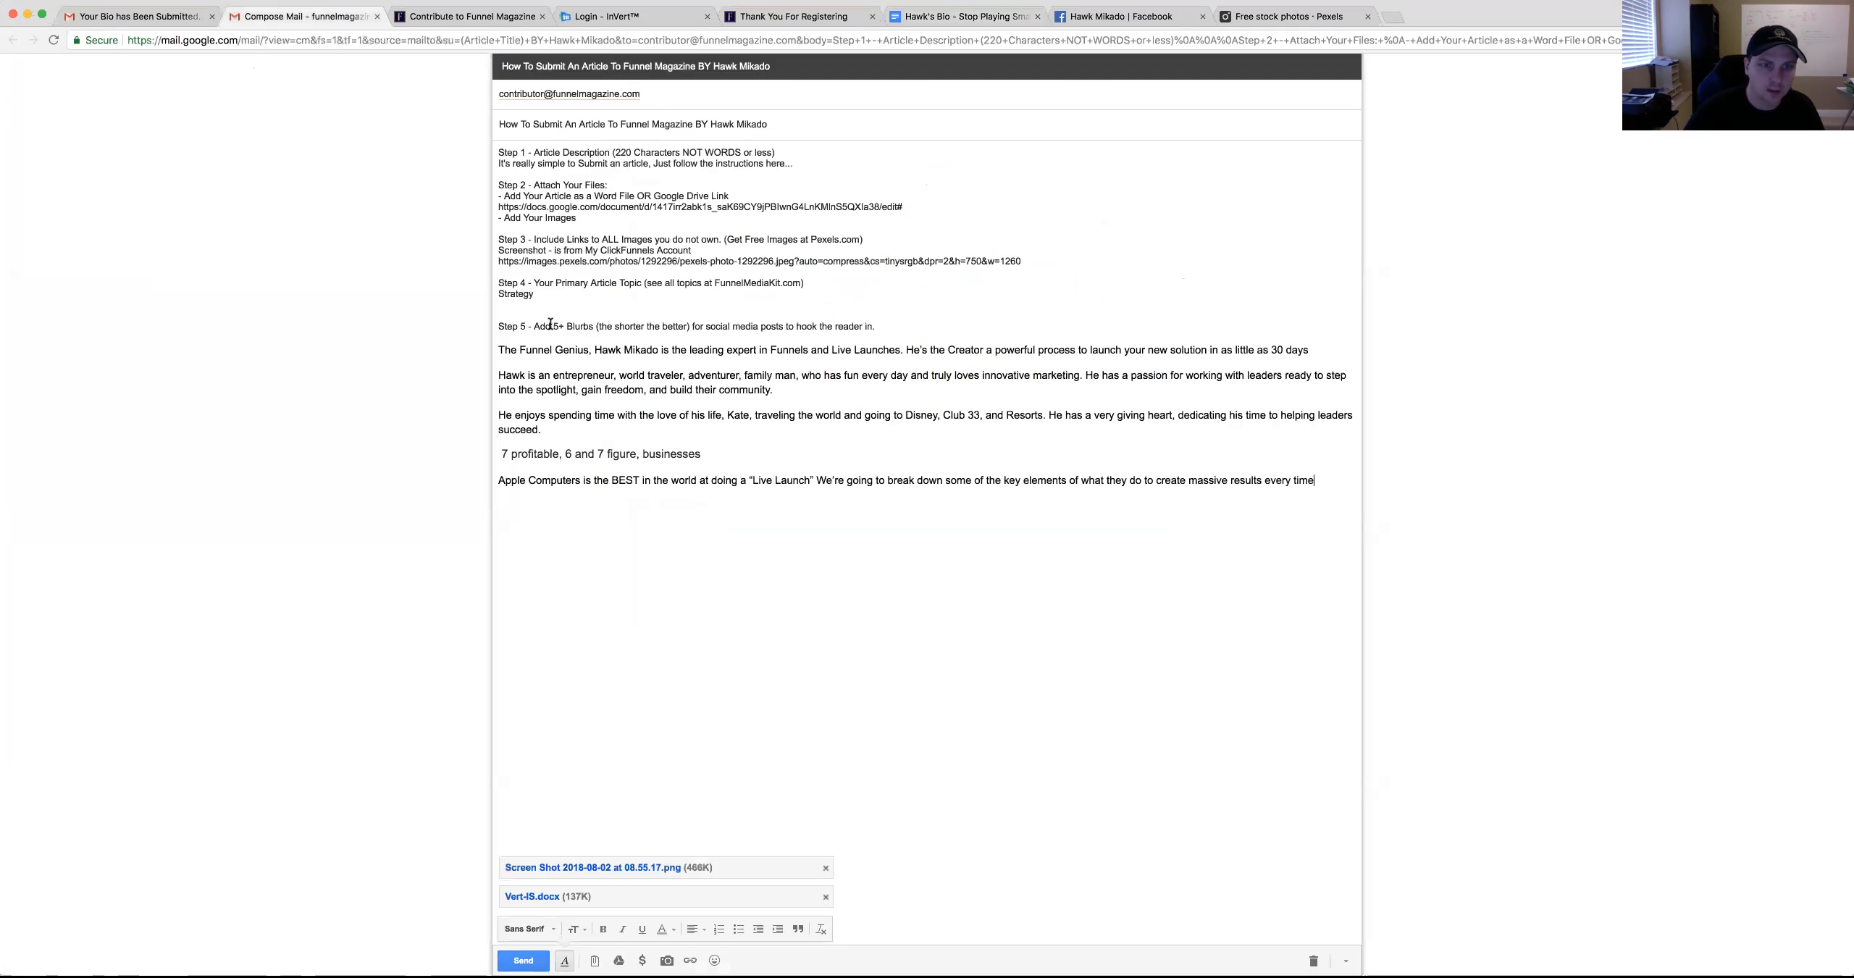
pyautogui.click(502, 454)
pyautogui.press('BackSpace')
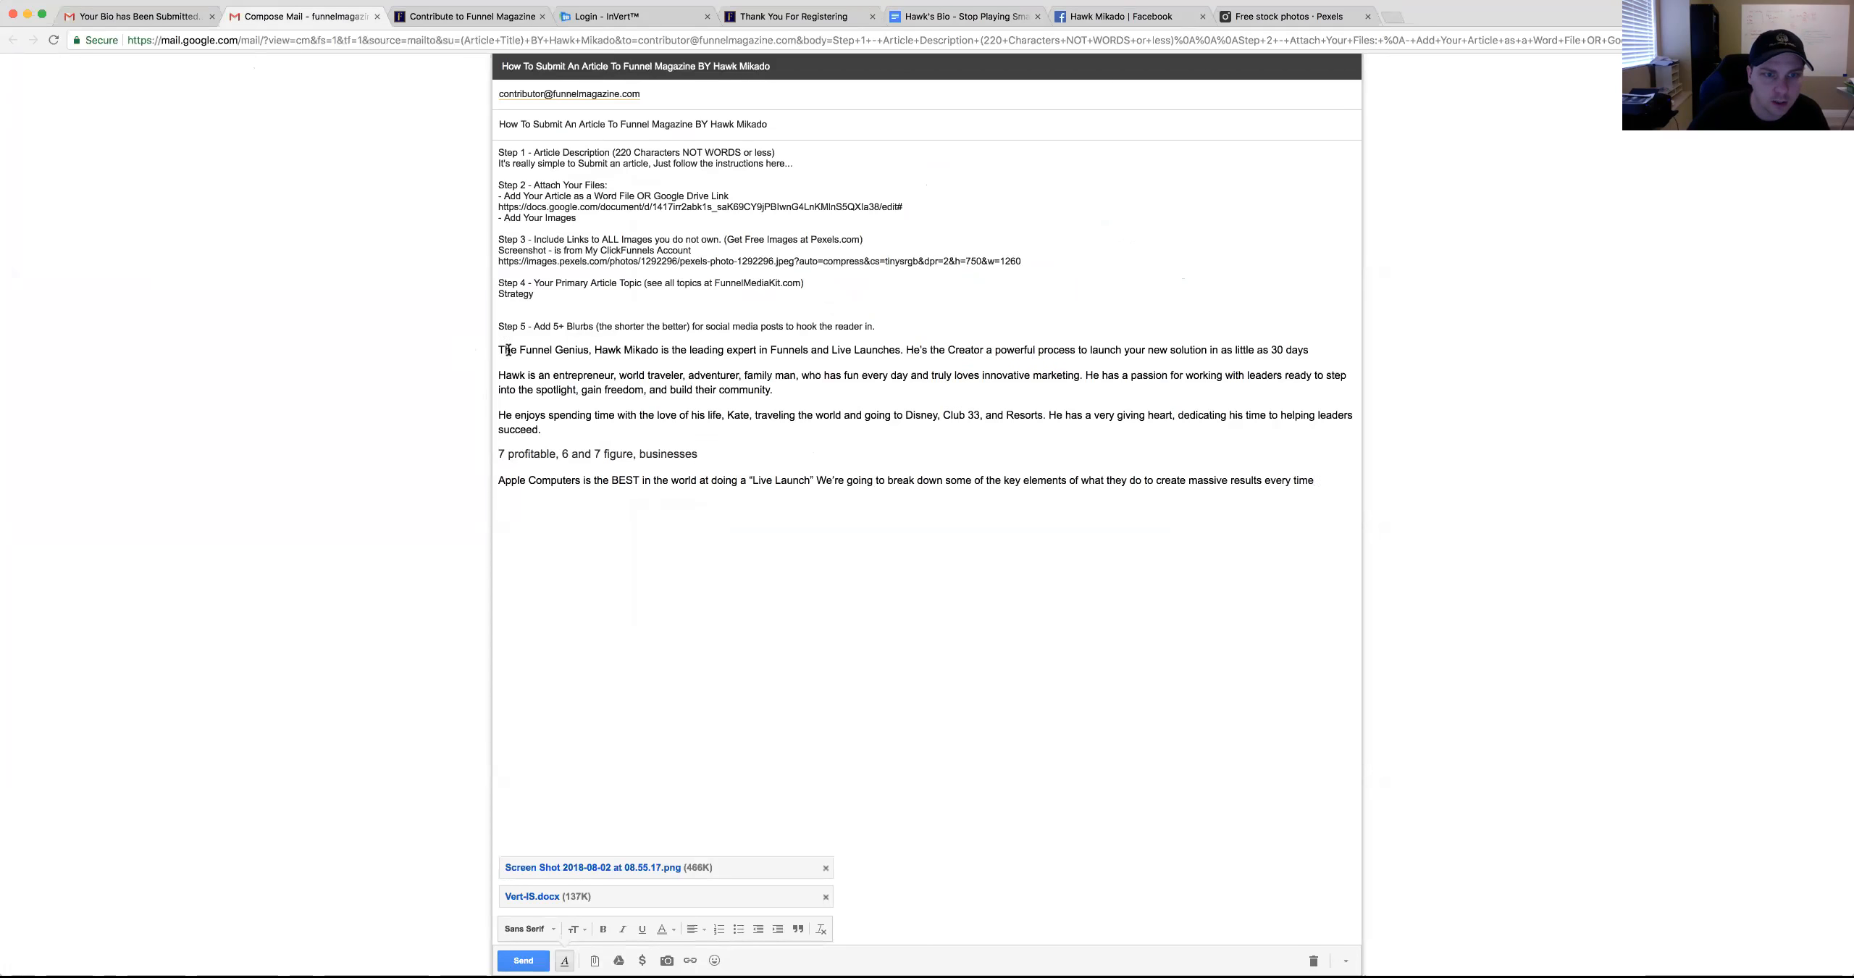
# Load instagram.com/funnelmagazine in a new tab and scroll through its post grid and back up
pyautogui.moveTo(499, 480); pyautogui.dragTo(1335, 483)
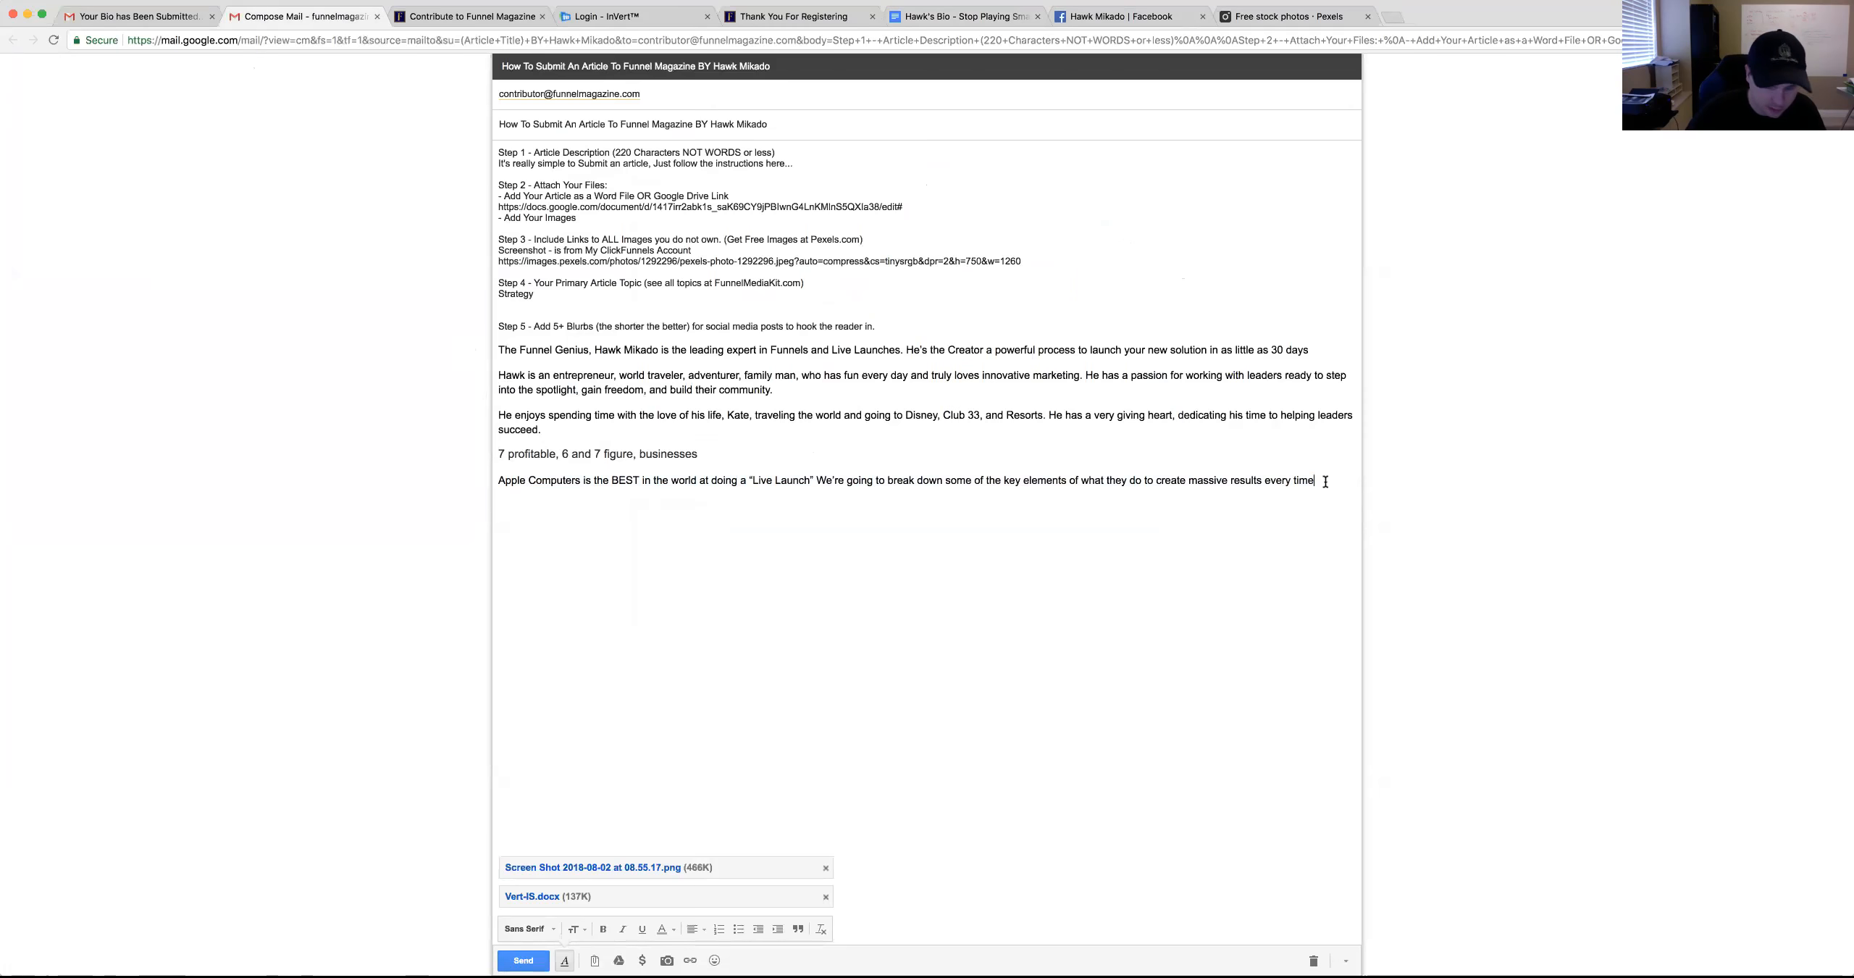
pyautogui.press('super+t')
pyautogui.write('instag')
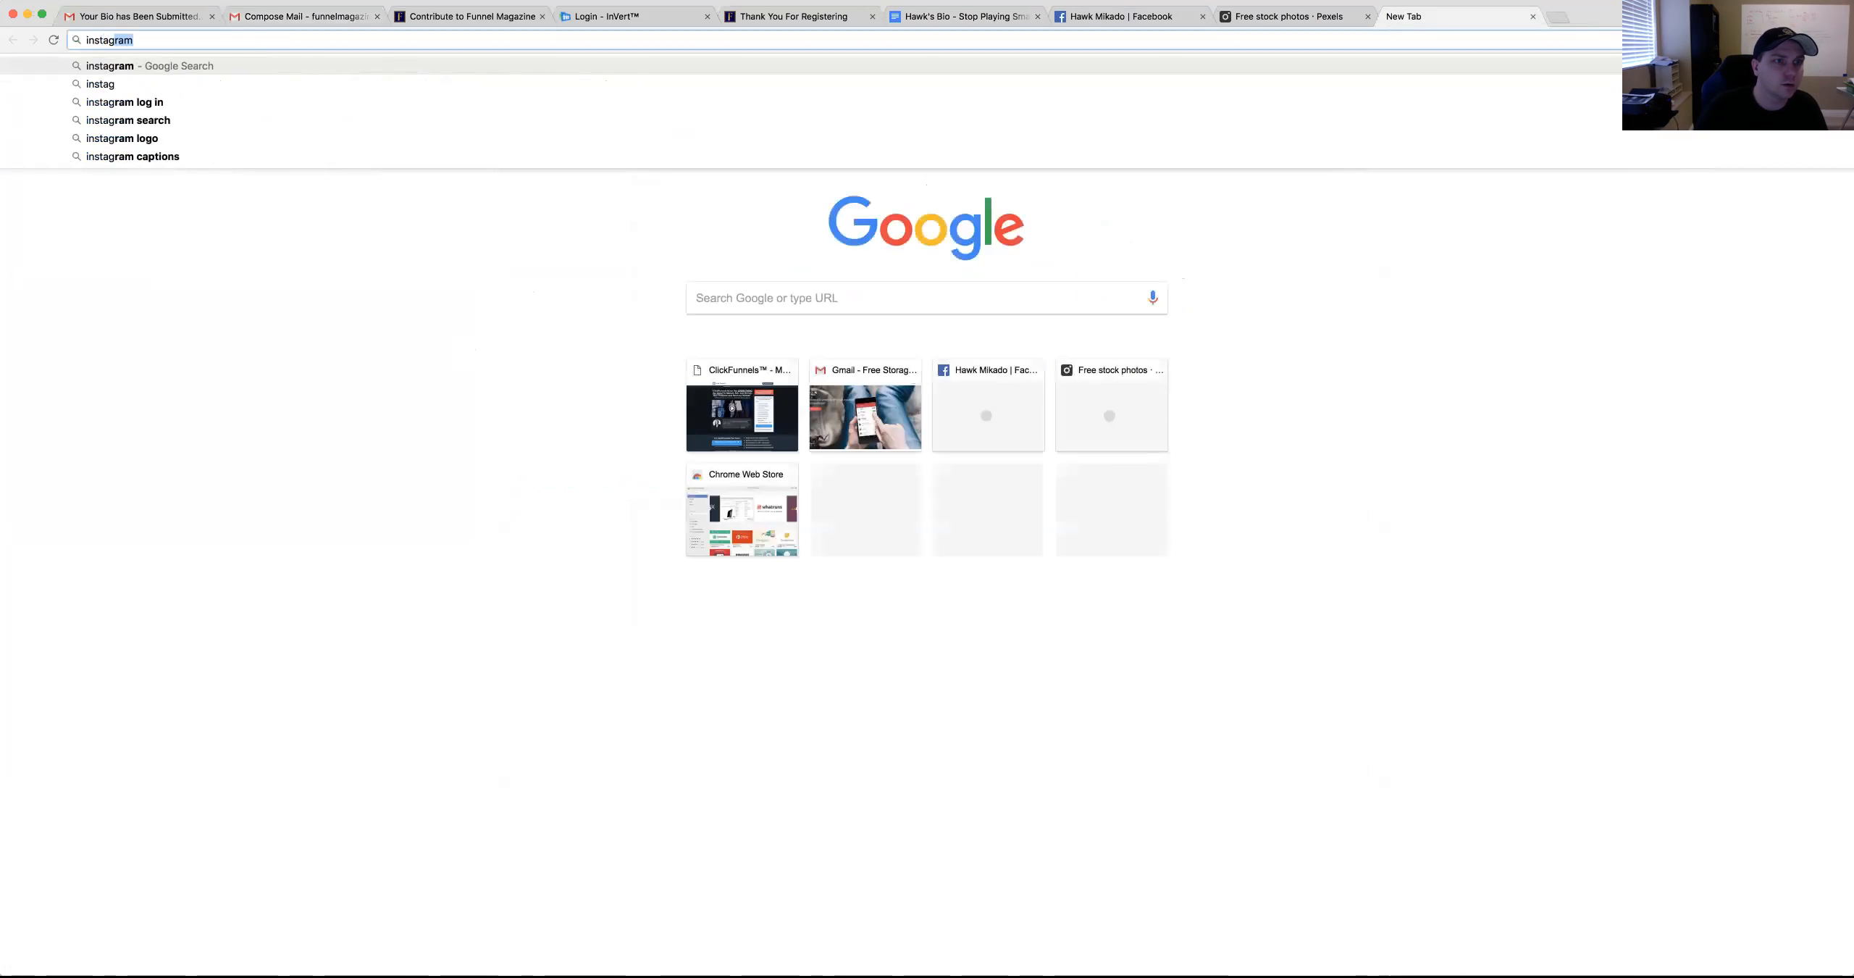
pyautogui.write('ram.com/funnelmagazine')
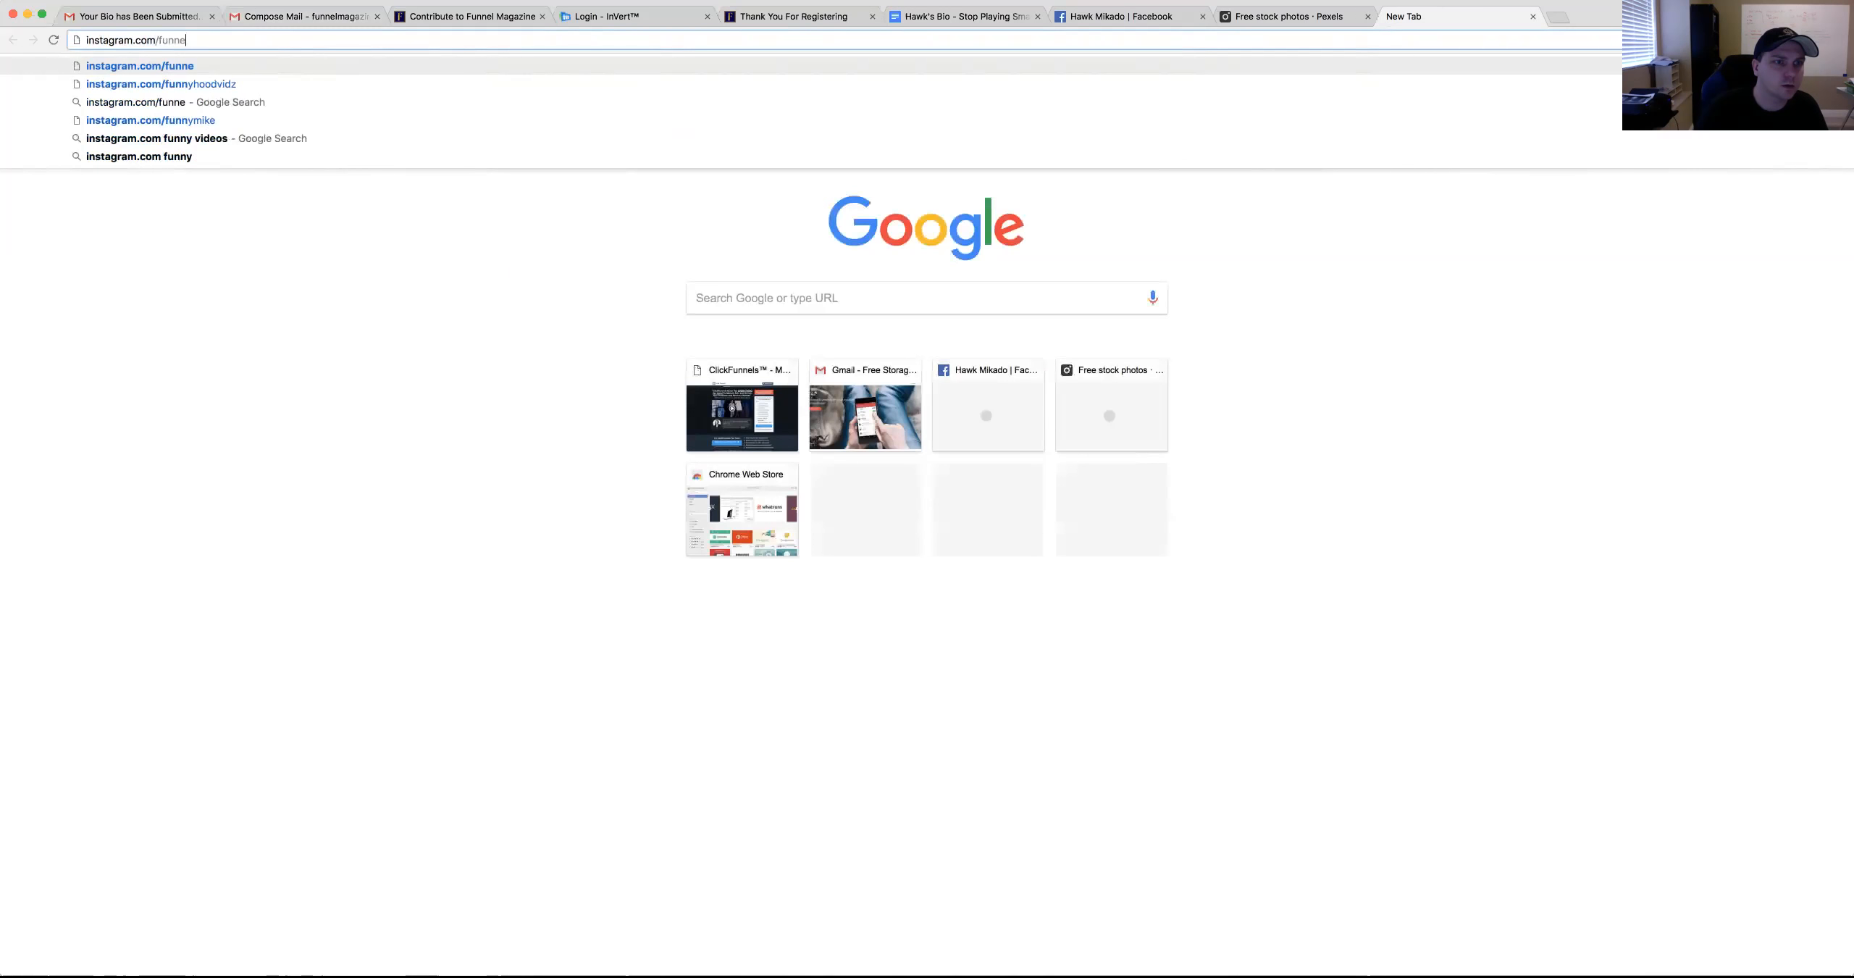
pyautogui.press('Return')
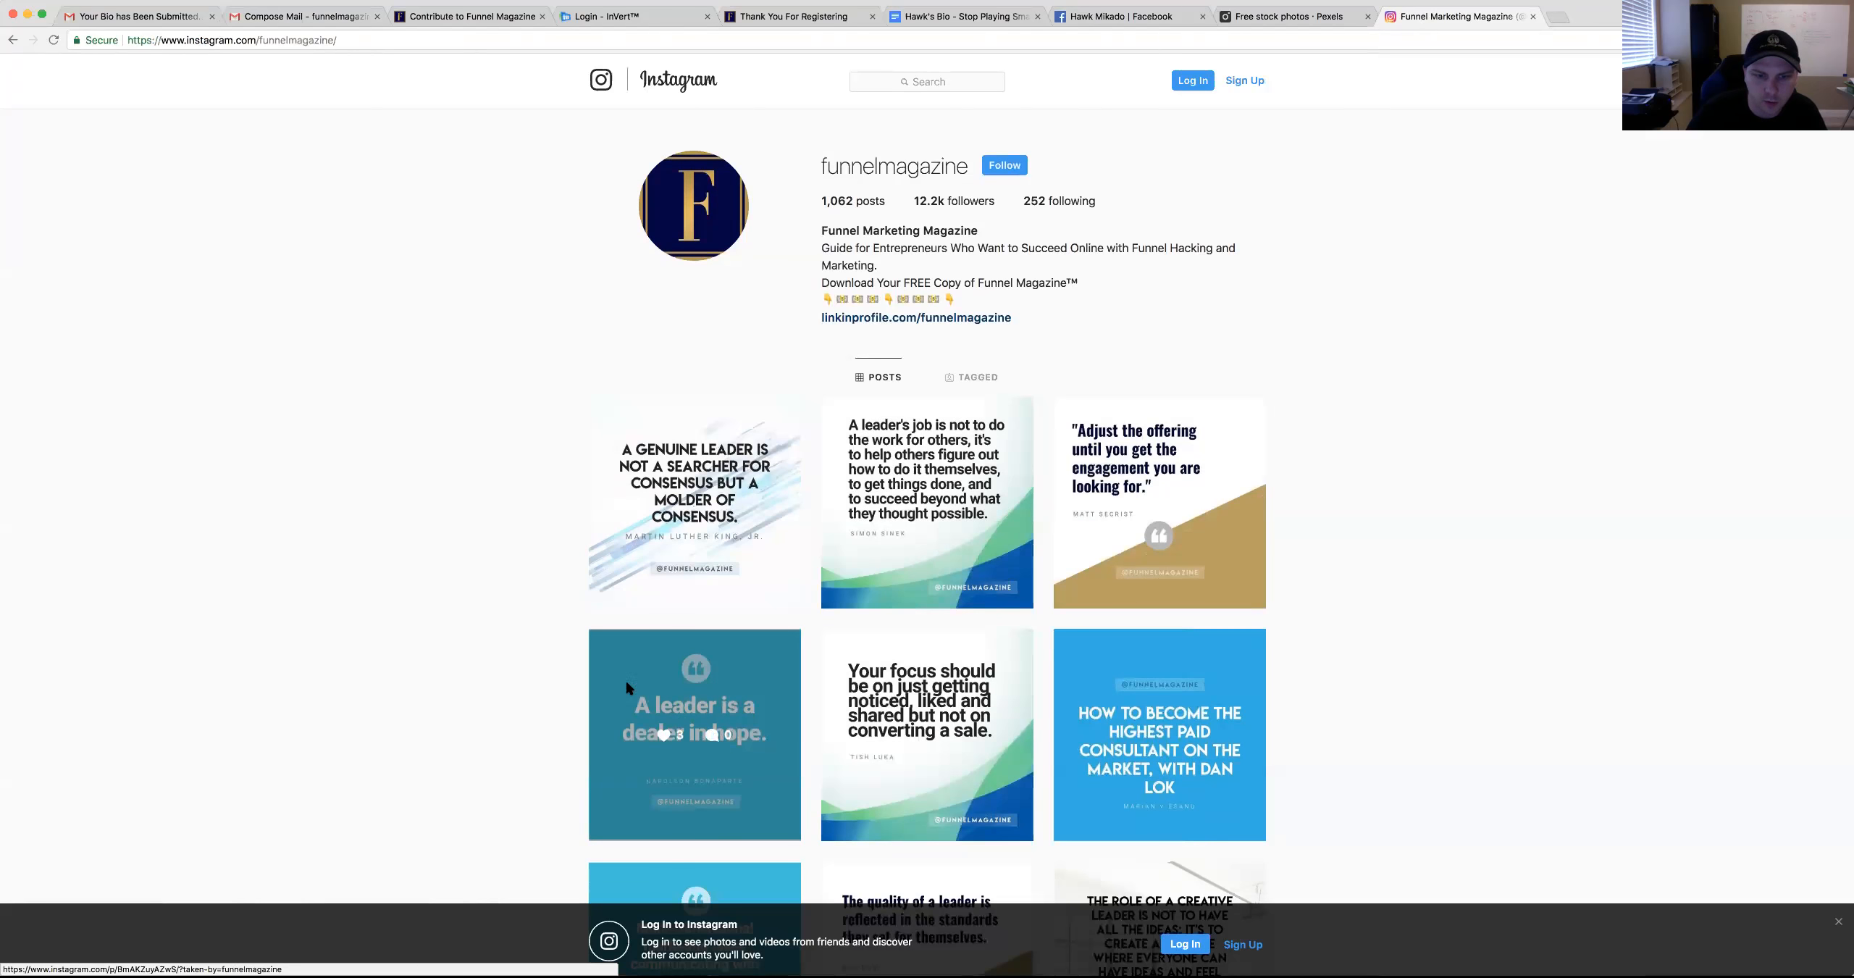
pyautogui.scroll(-2, 471, 626)
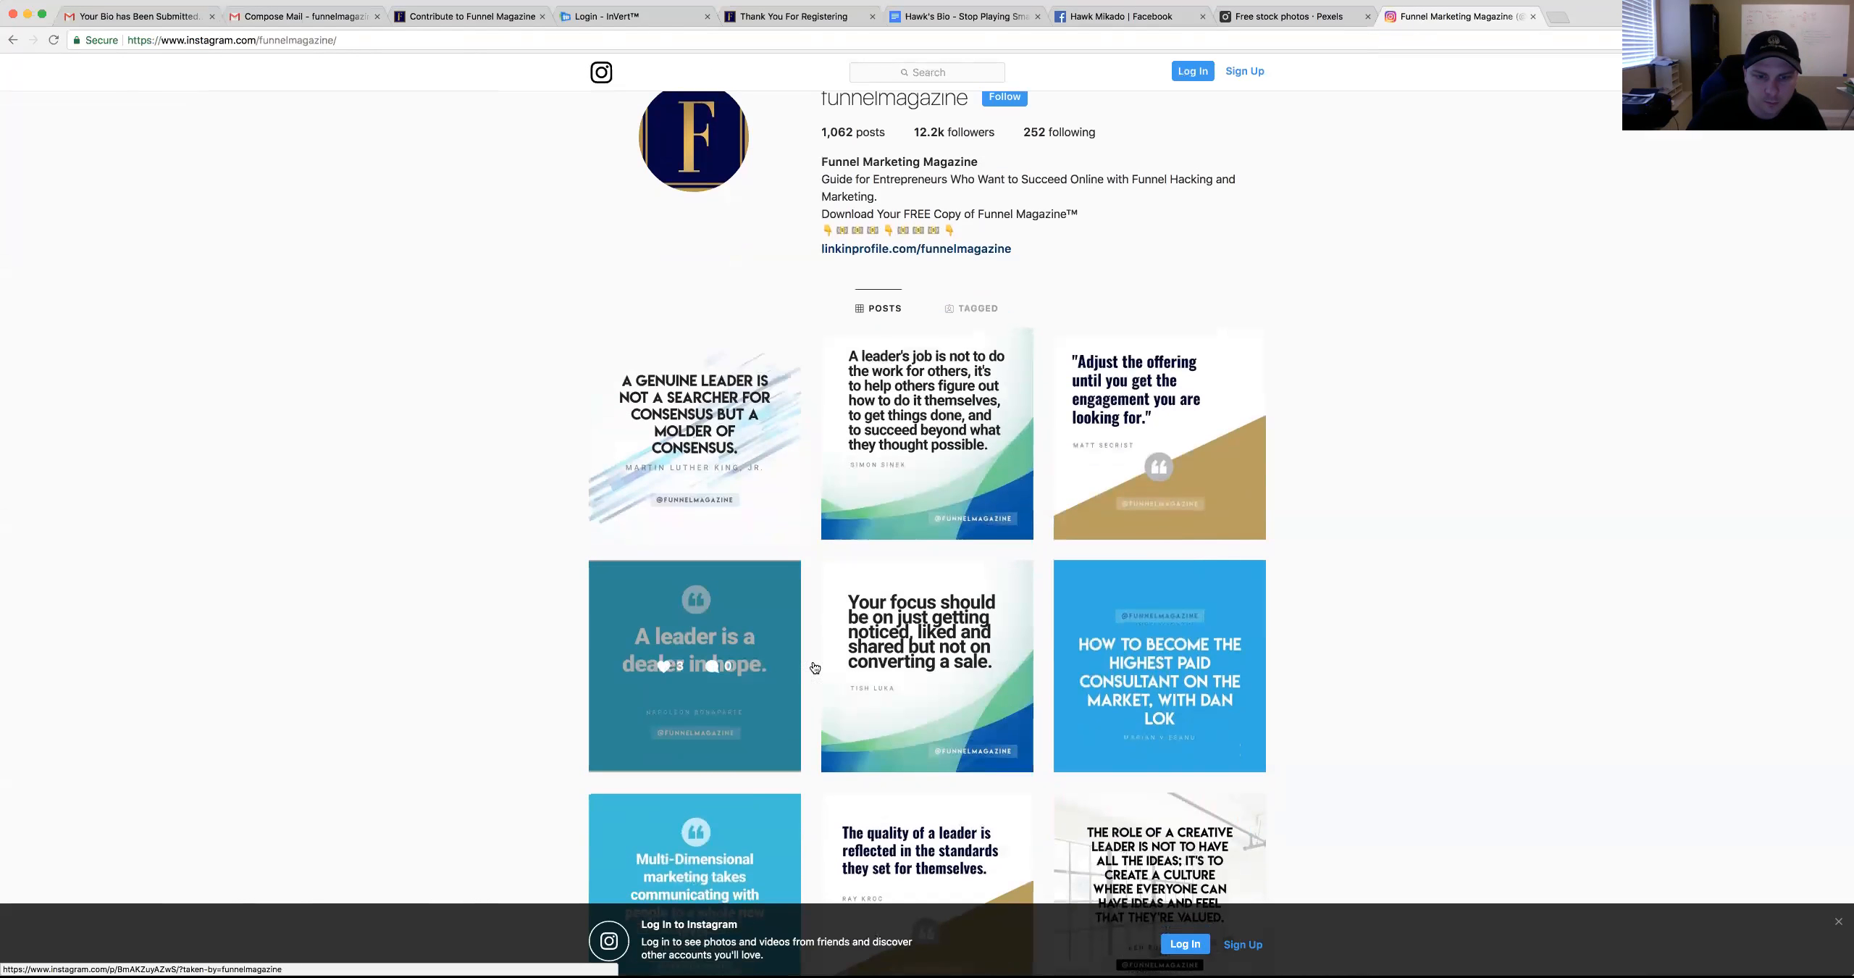
pyautogui.scroll(-1, 556, 631)
pyautogui.scroll(-2, 906, 579)
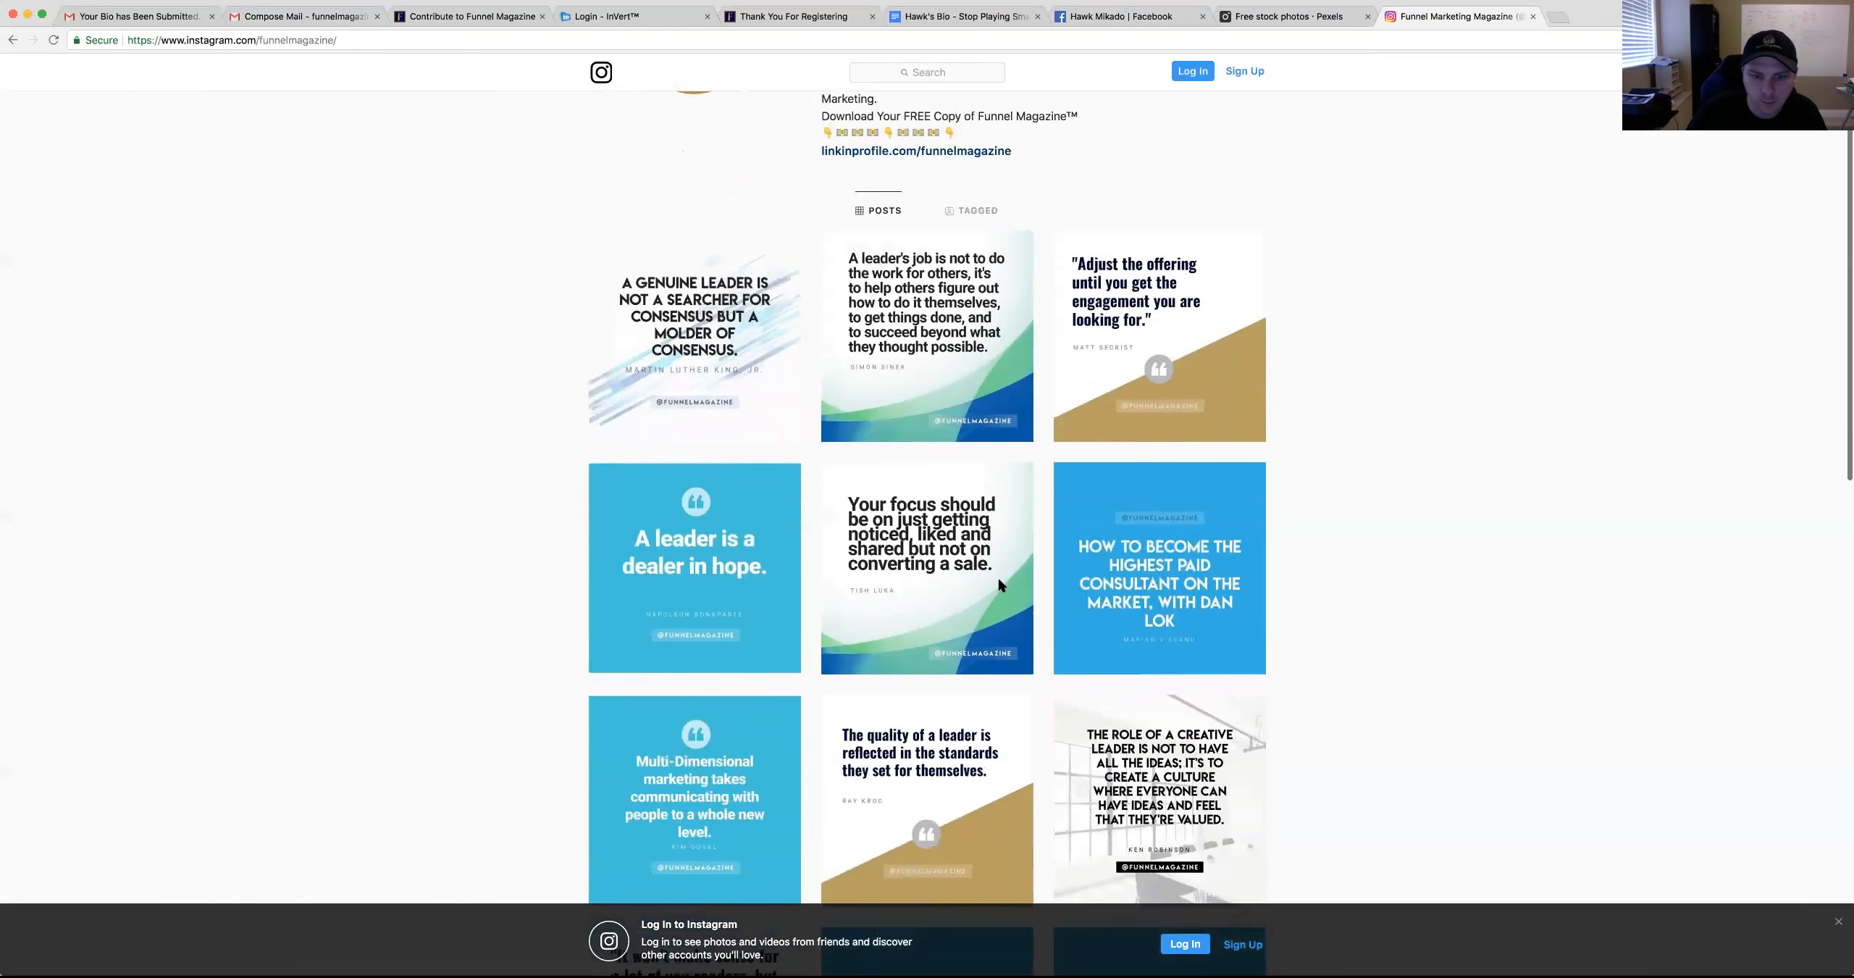
pyautogui.scroll(-2, 1270, 608)
pyautogui.scroll(-1, 931, 637)
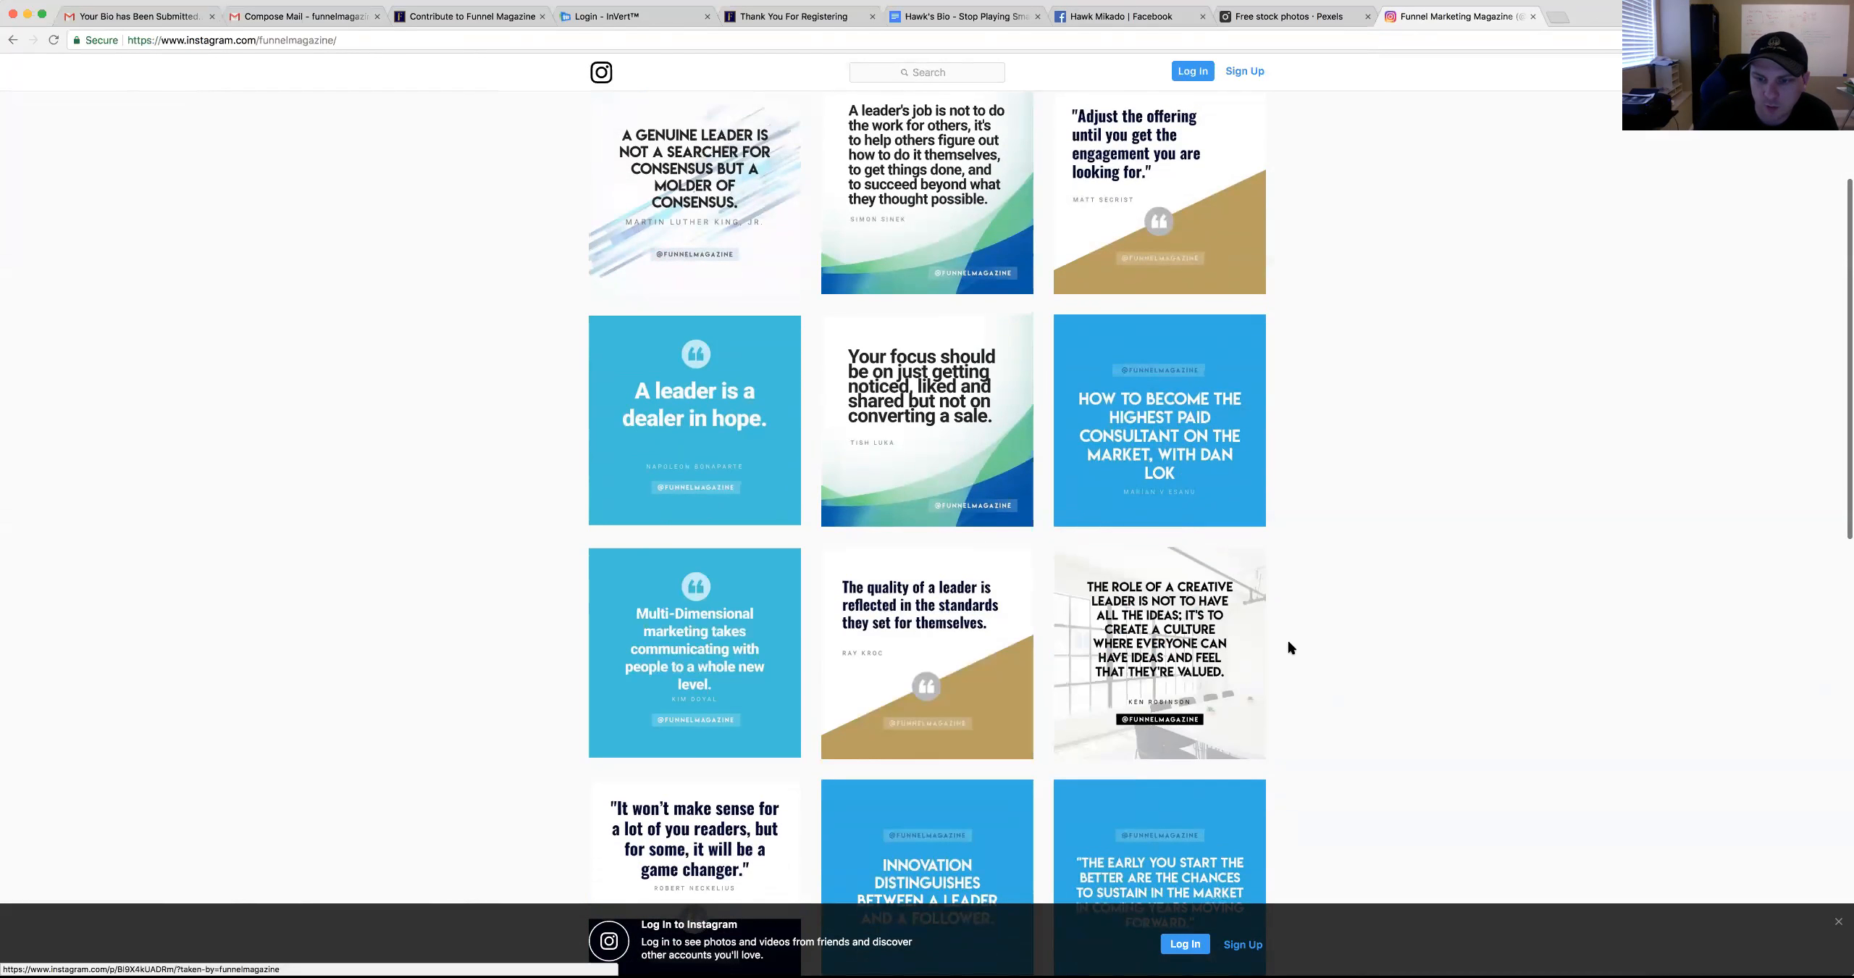
pyautogui.scroll(-5, 1278, 638)
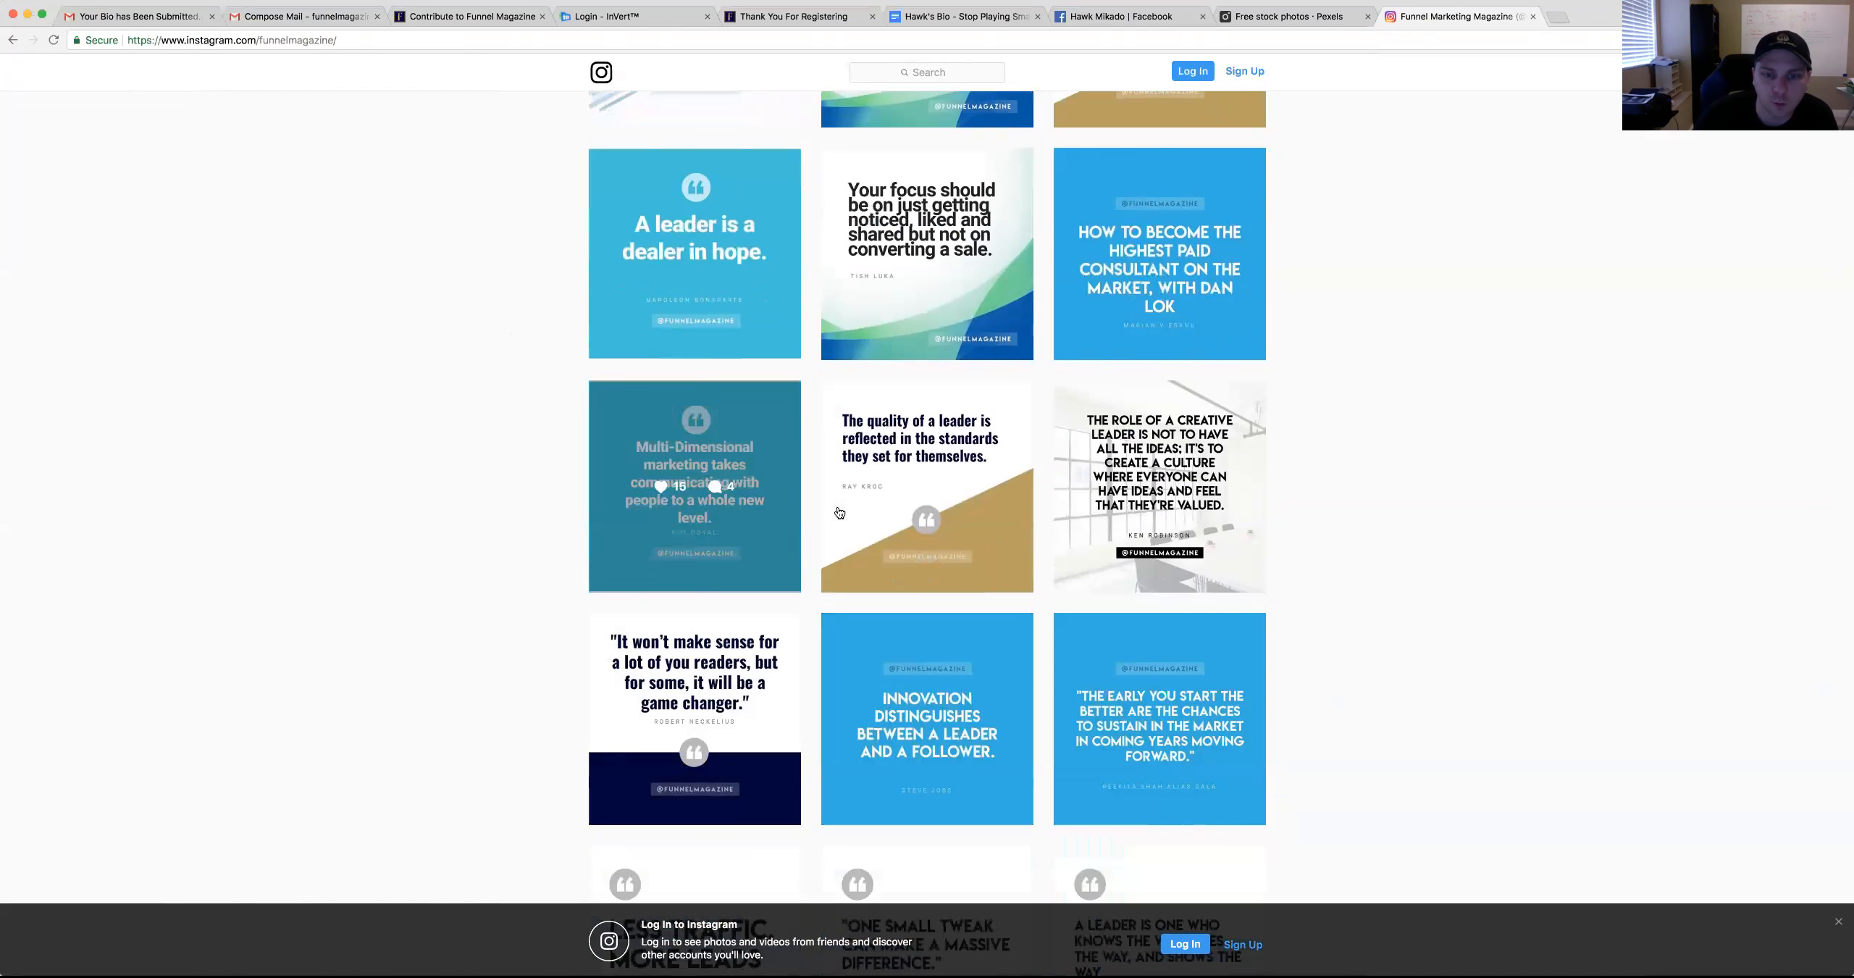
pyautogui.scroll(10, 785, 171)
pyautogui.scroll(2, 914, 164)
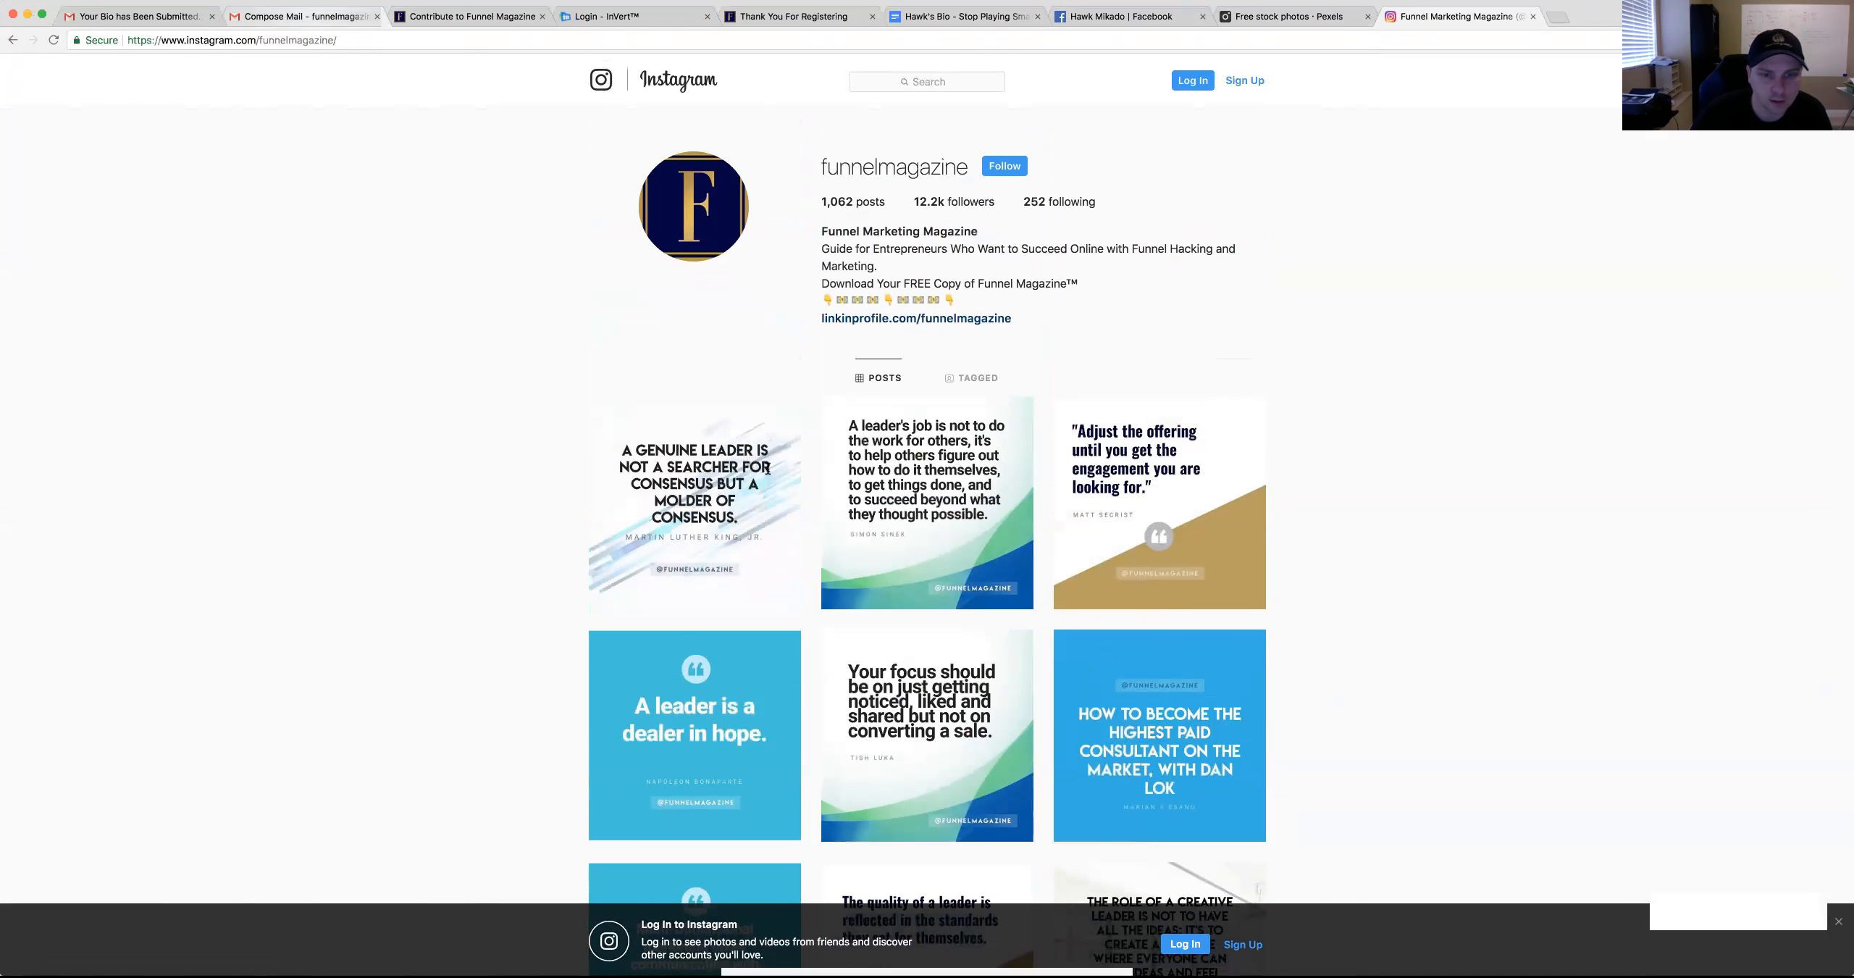
# Send the submission email from the Compose Mail tab and close that tab
pyautogui.press('super+2')
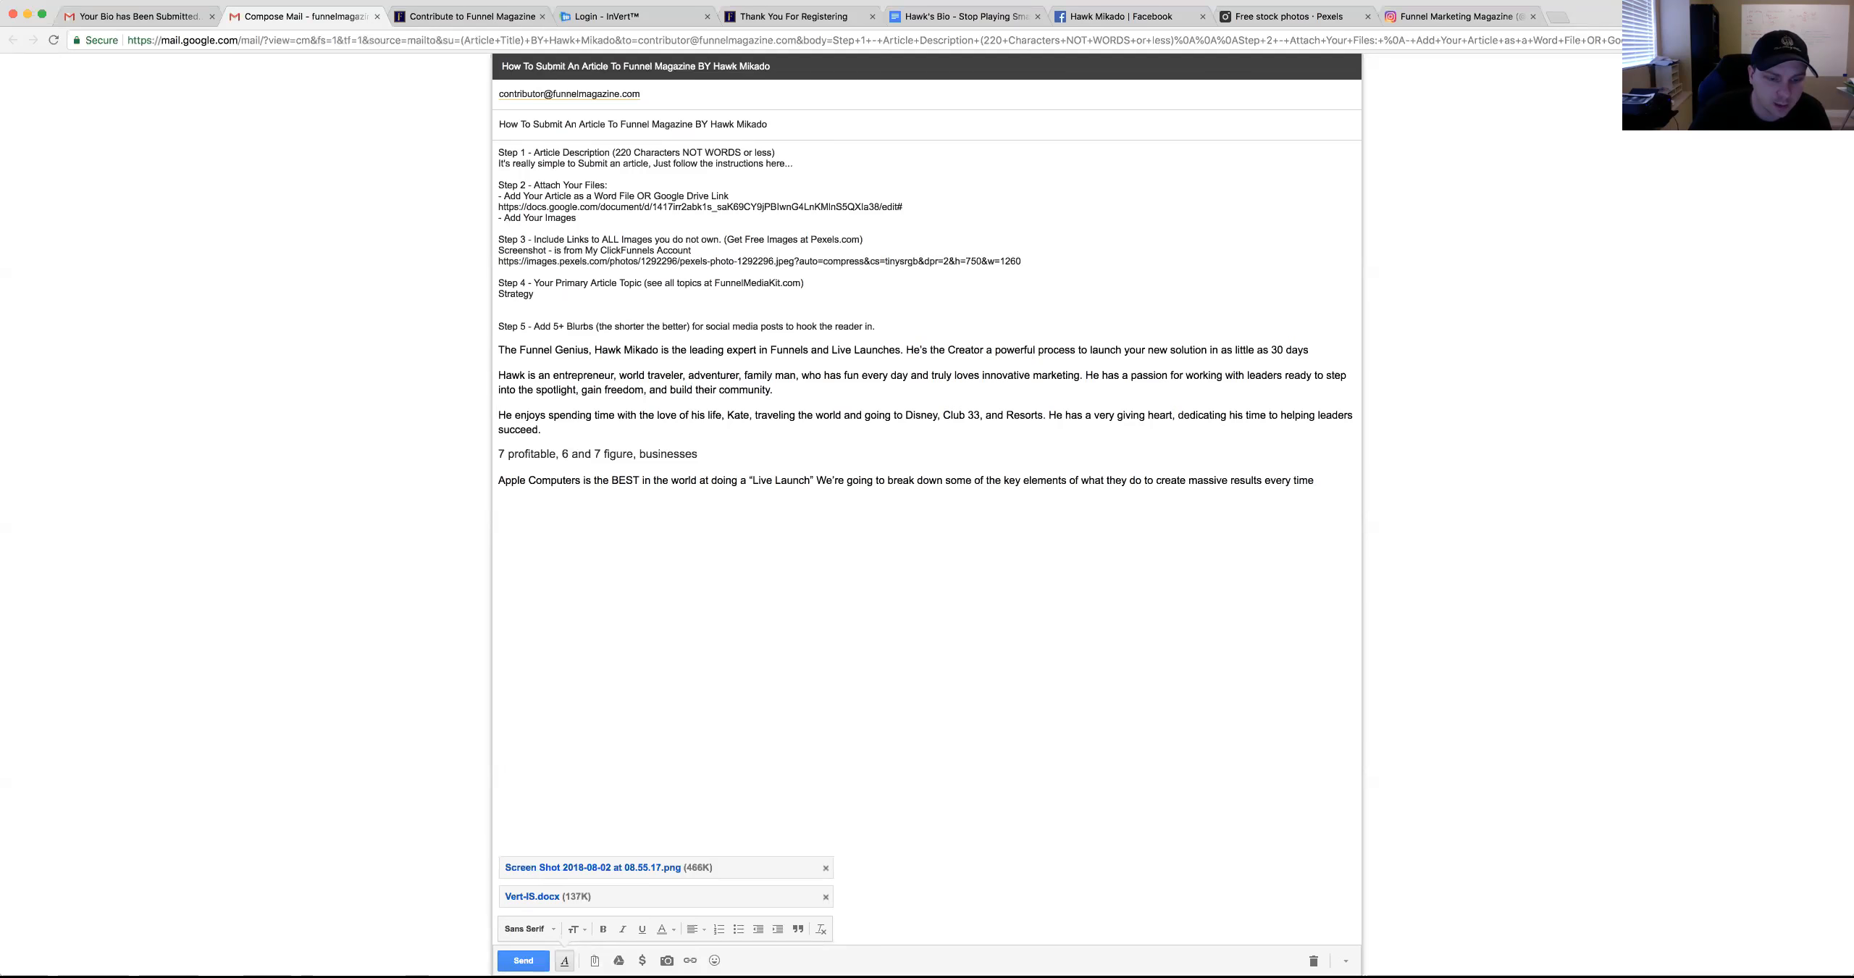
pyautogui.click(523, 960)
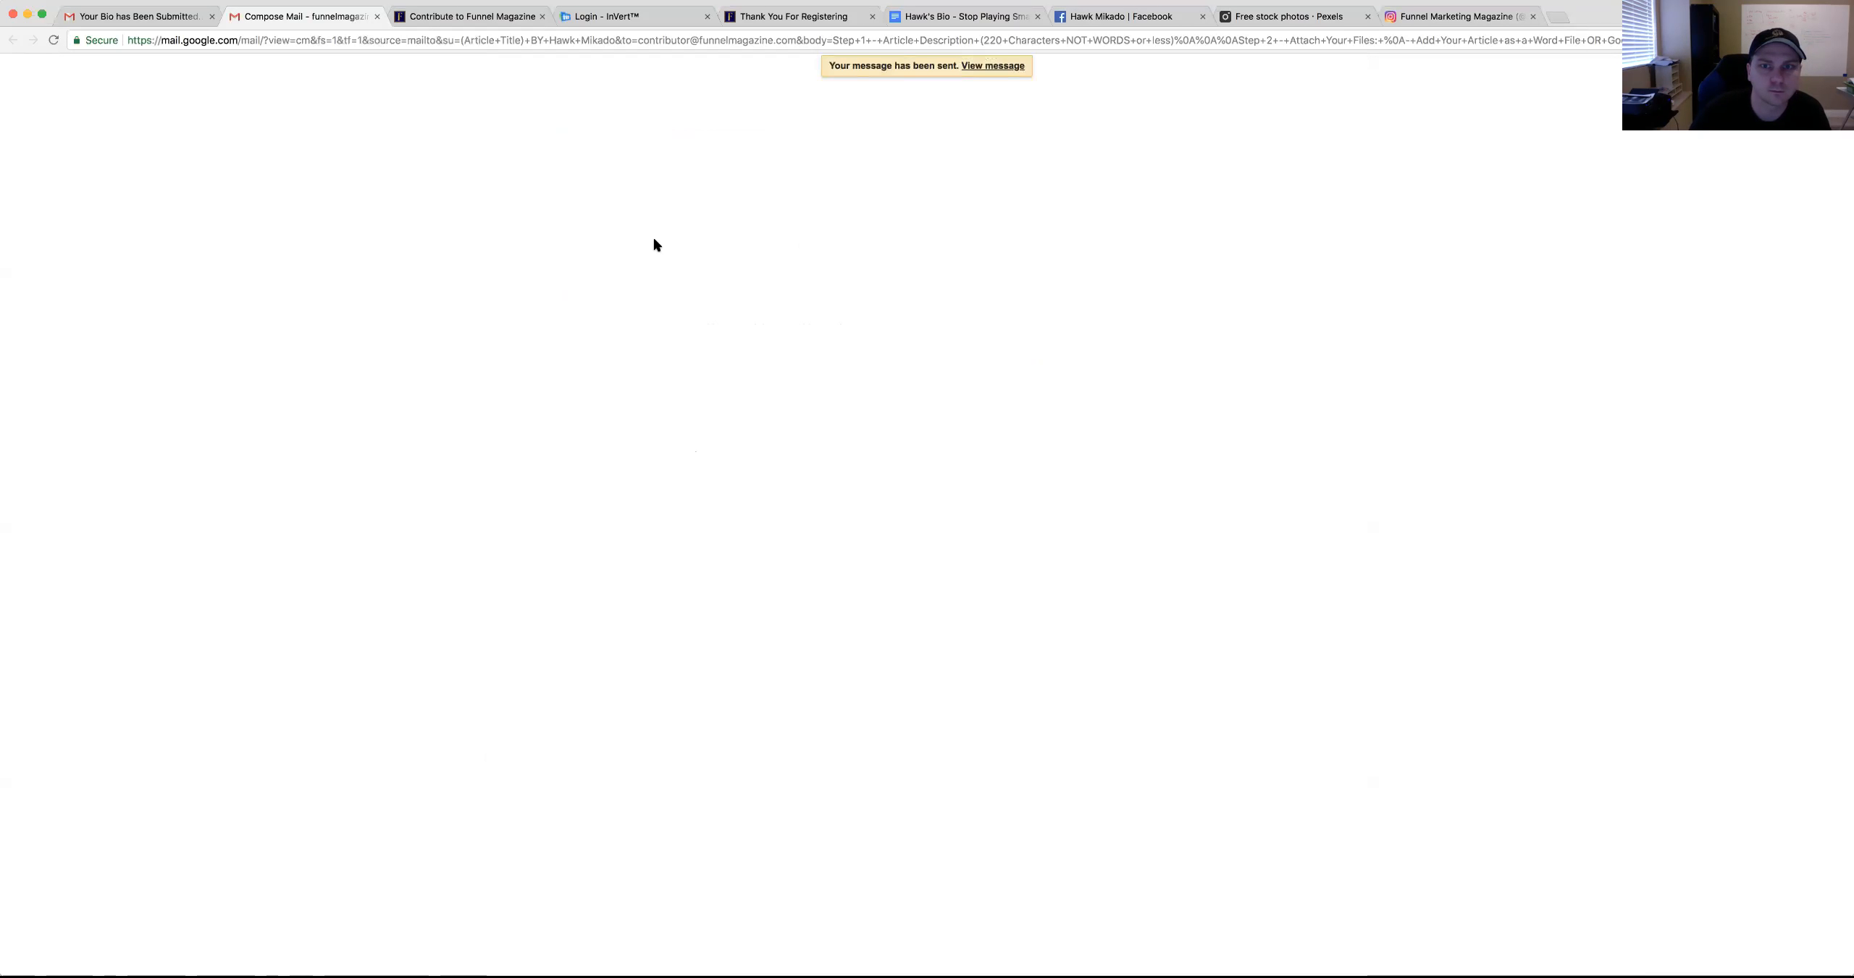
pyautogui.press('super+w')
# Try logging into InVert with the magazine account's e-mail and a re-entered password
pyautogui.click(478, 20)
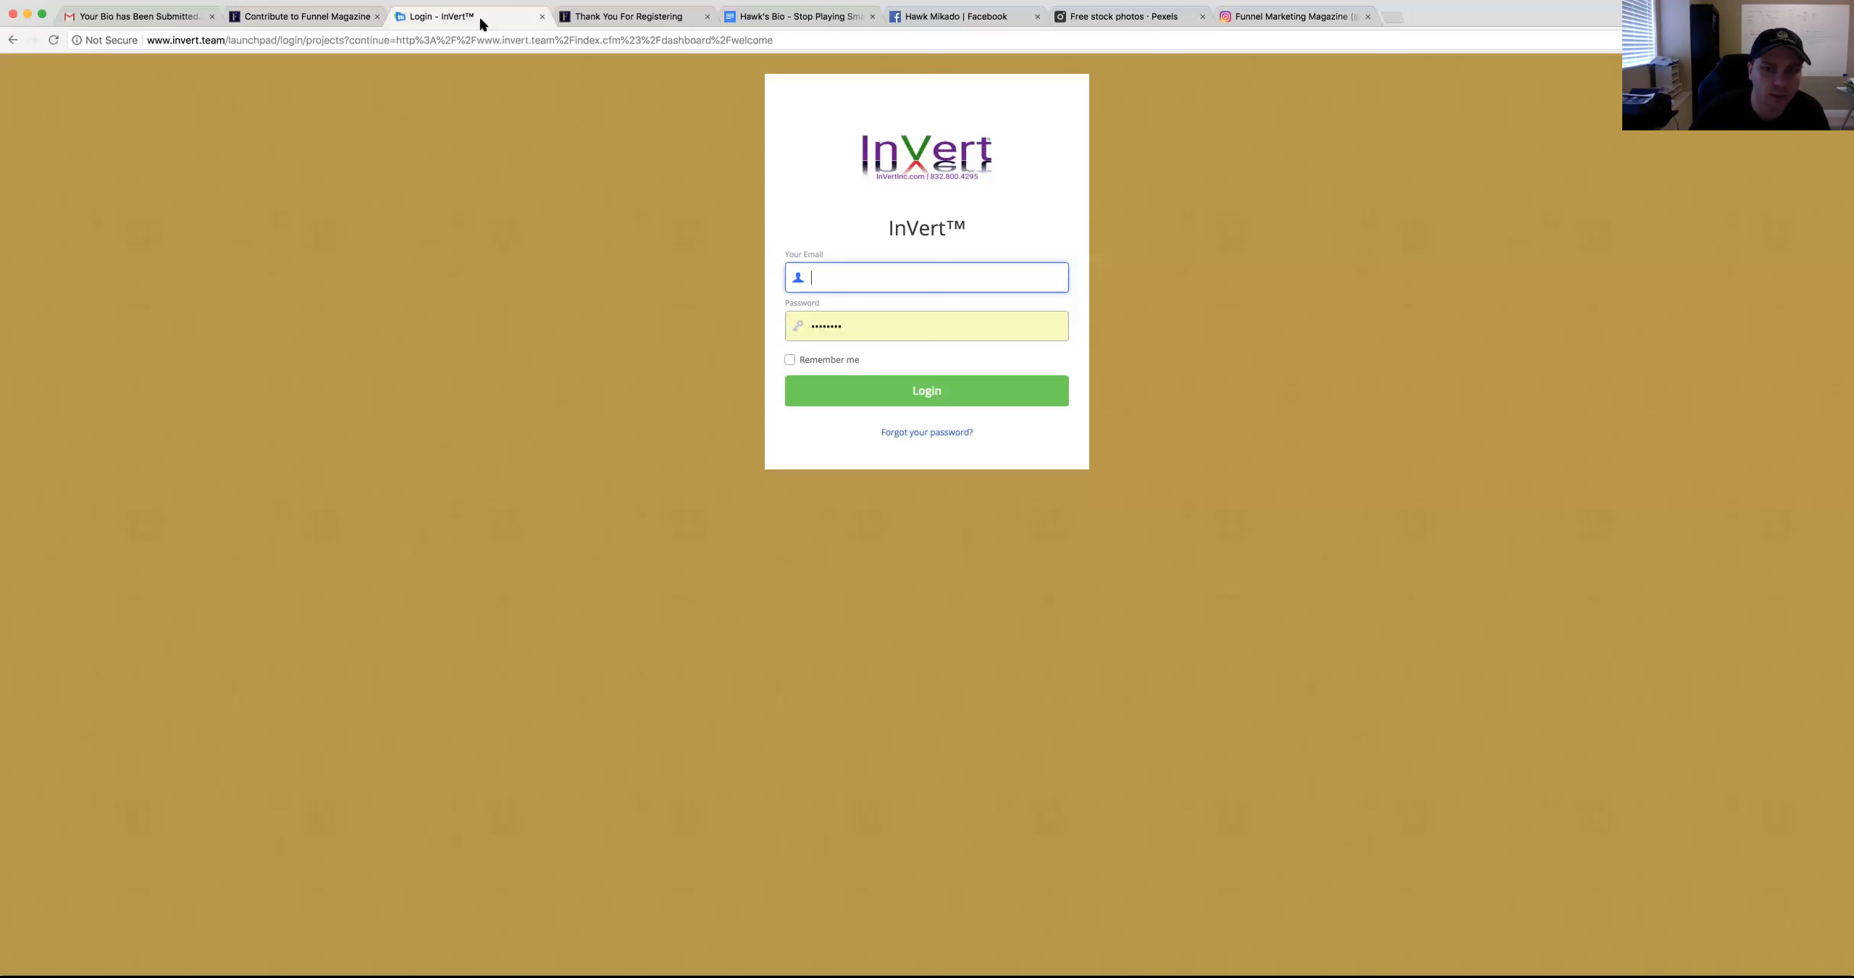
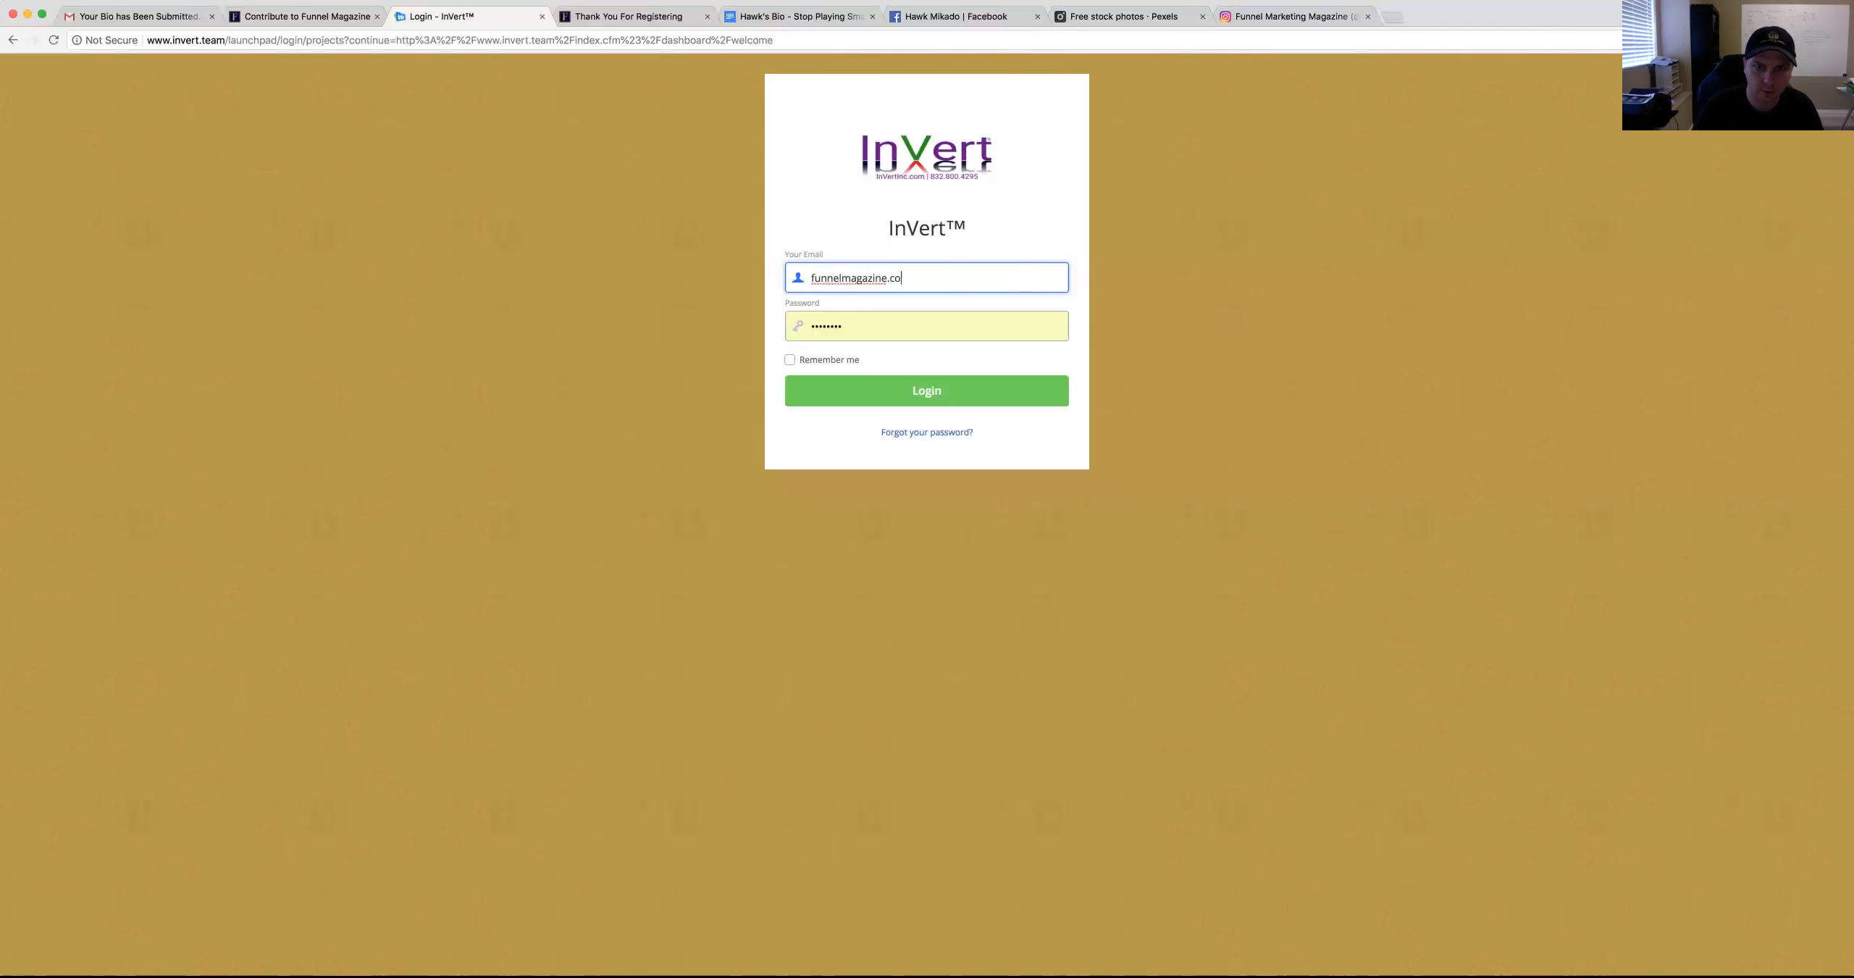
pyautogui.press('Return')
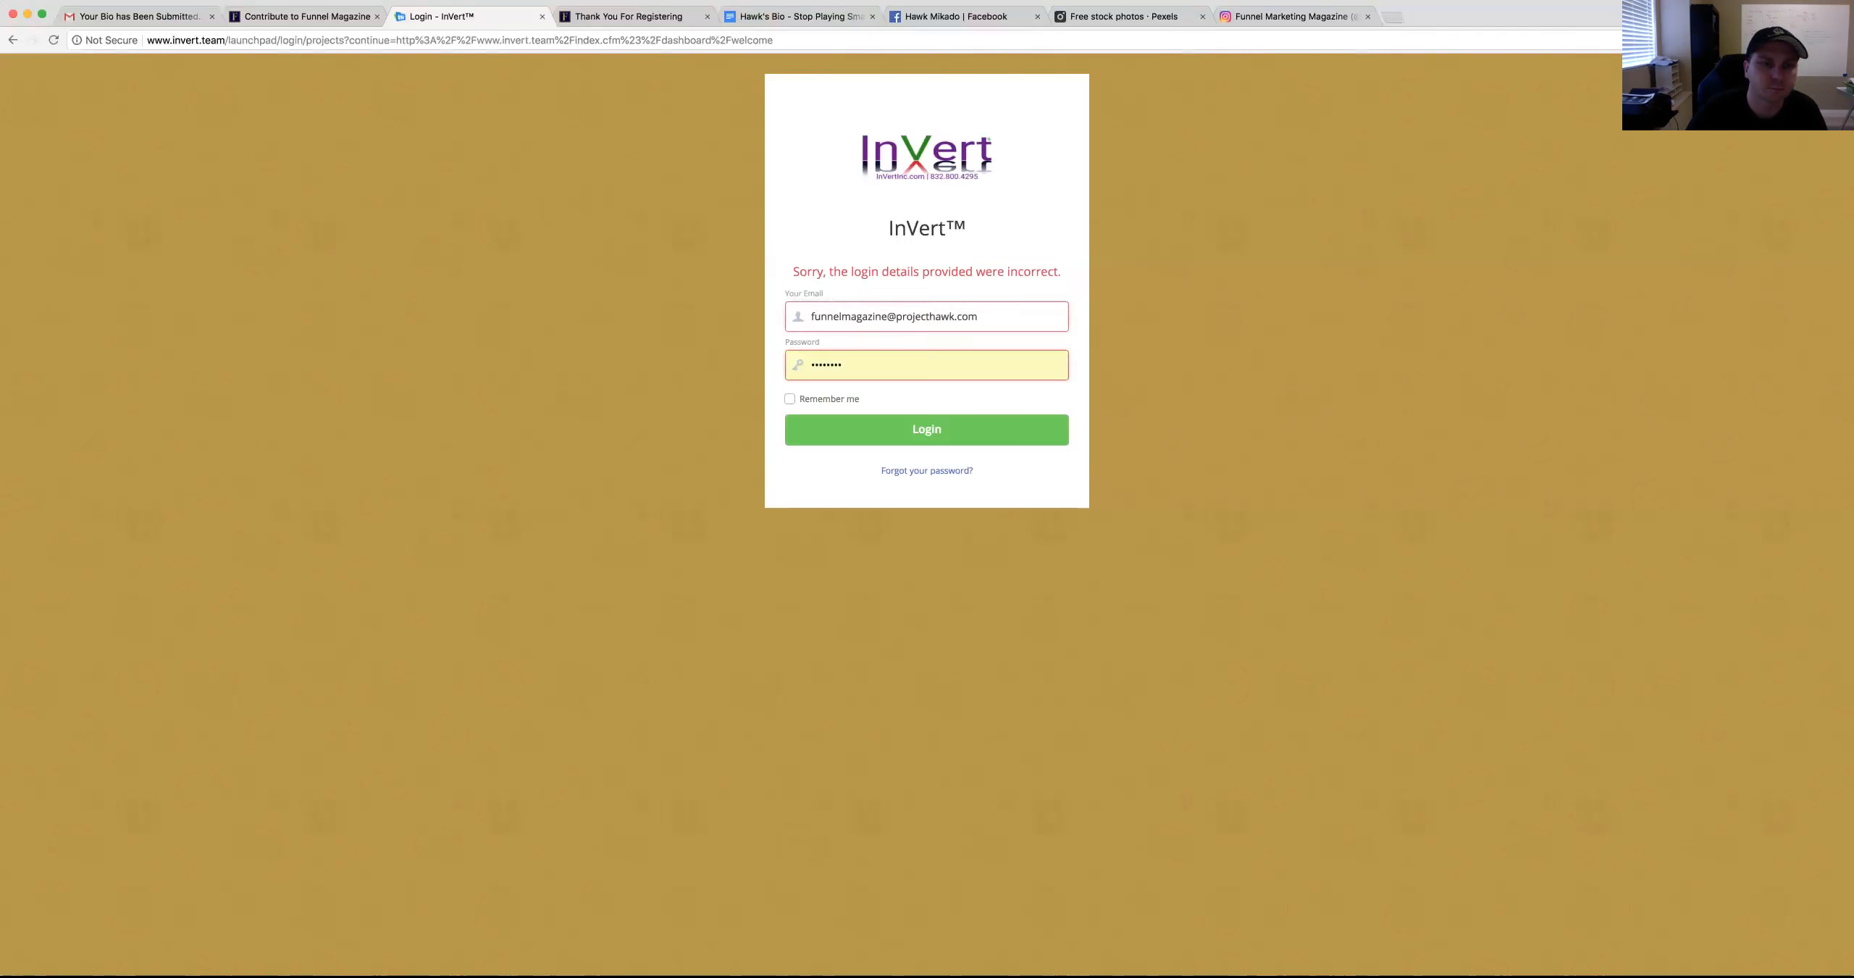
pyautogui.click(786, 364)
pyautogui.write('••••••••')
pyautogui.press('Return')
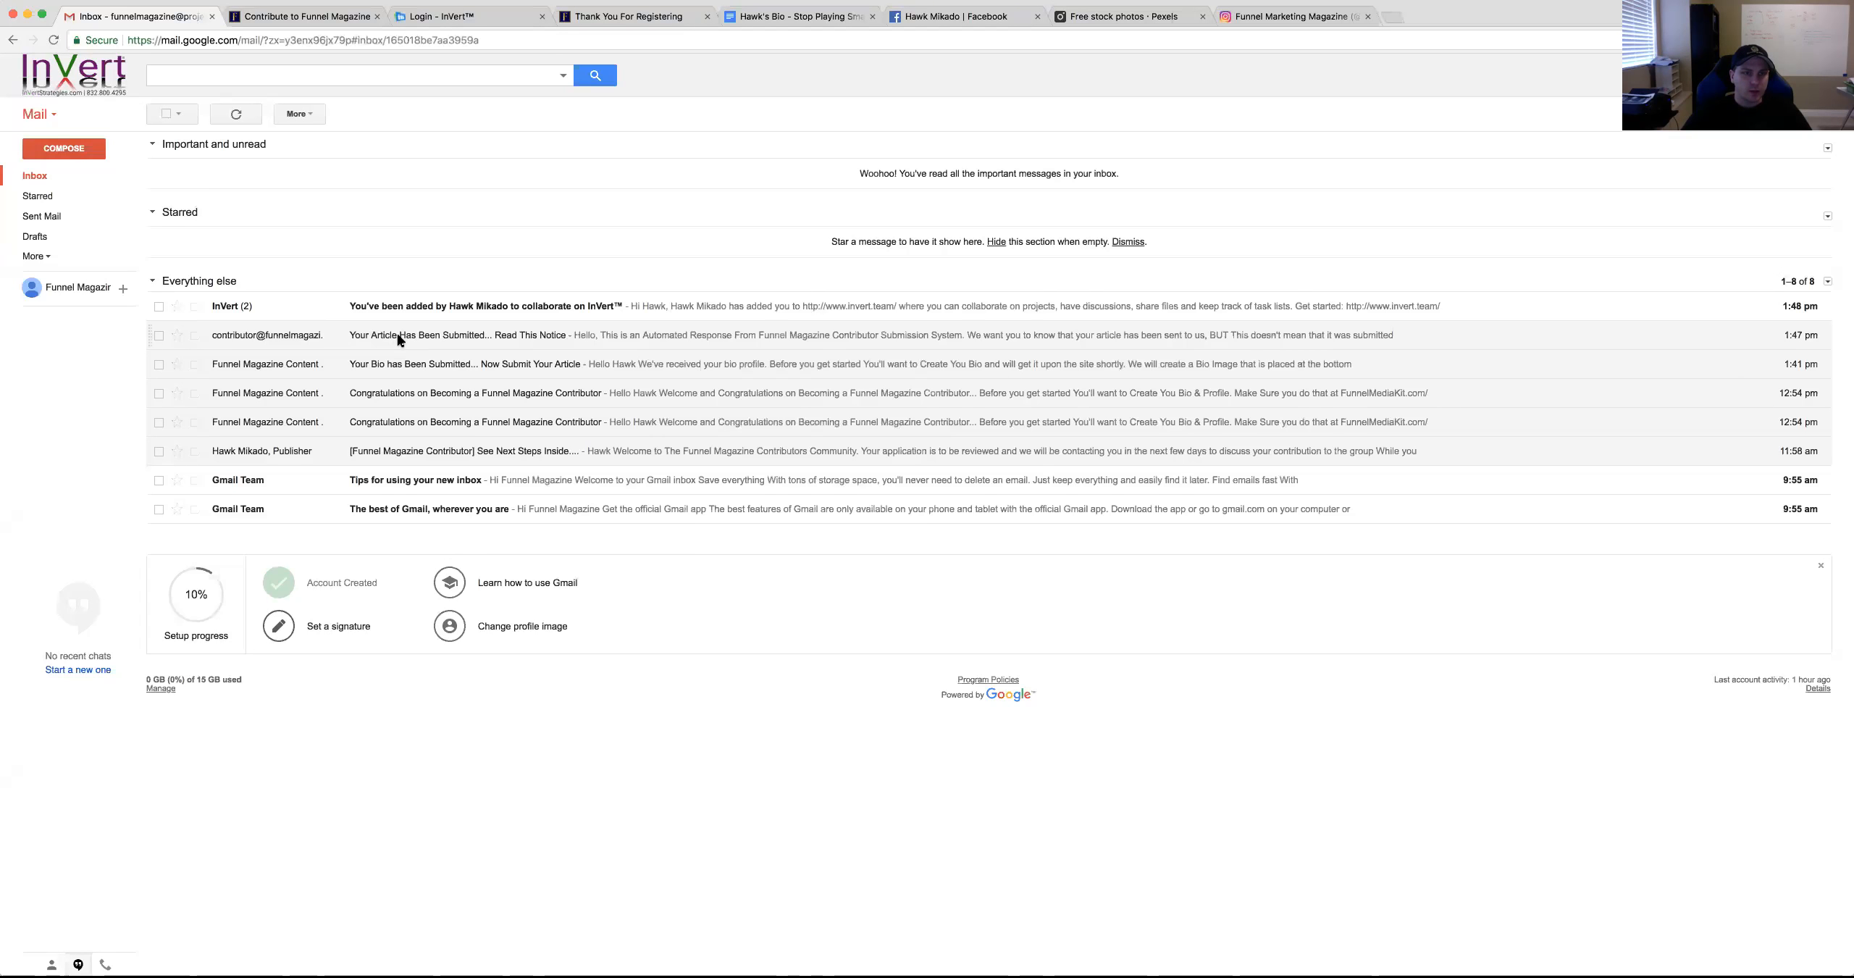
# Open and read the 'Your Article Has Been Submitted' notice email
pyautogui.click(400, 341)
pyautogui.moveTo(153, 148); pyautogui.dragTo(445, 149)
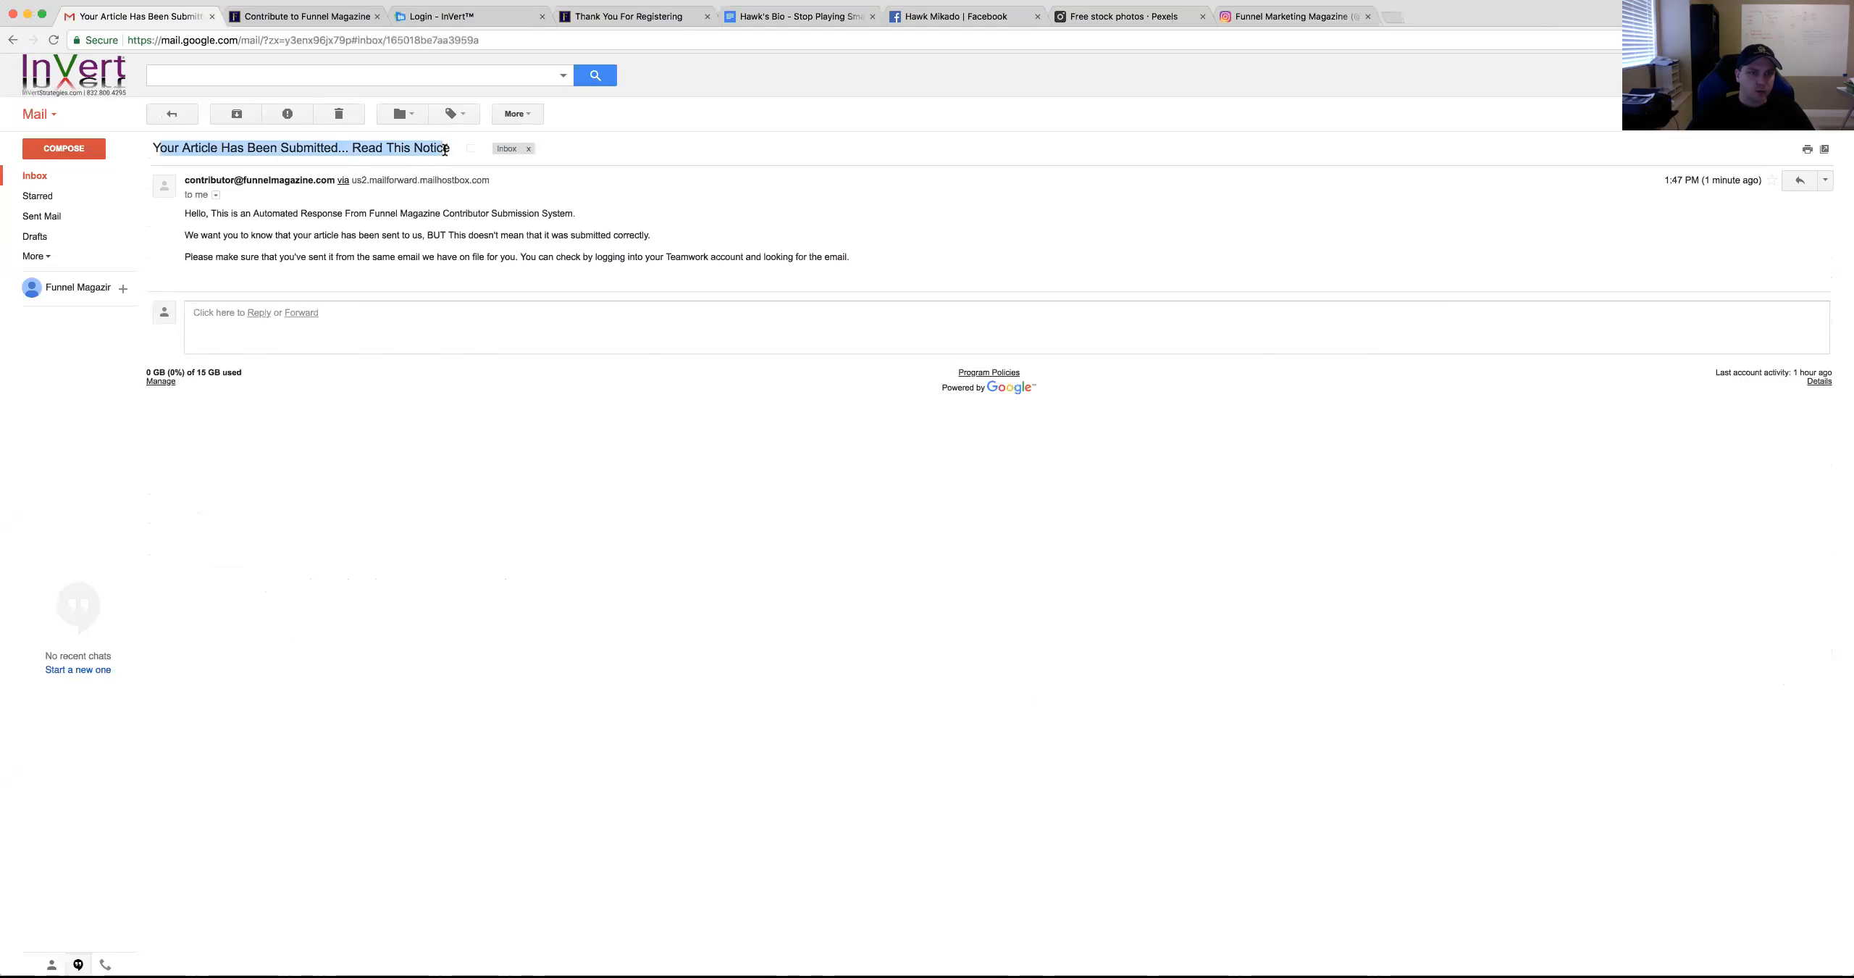
pyautogui.click(419, 215)
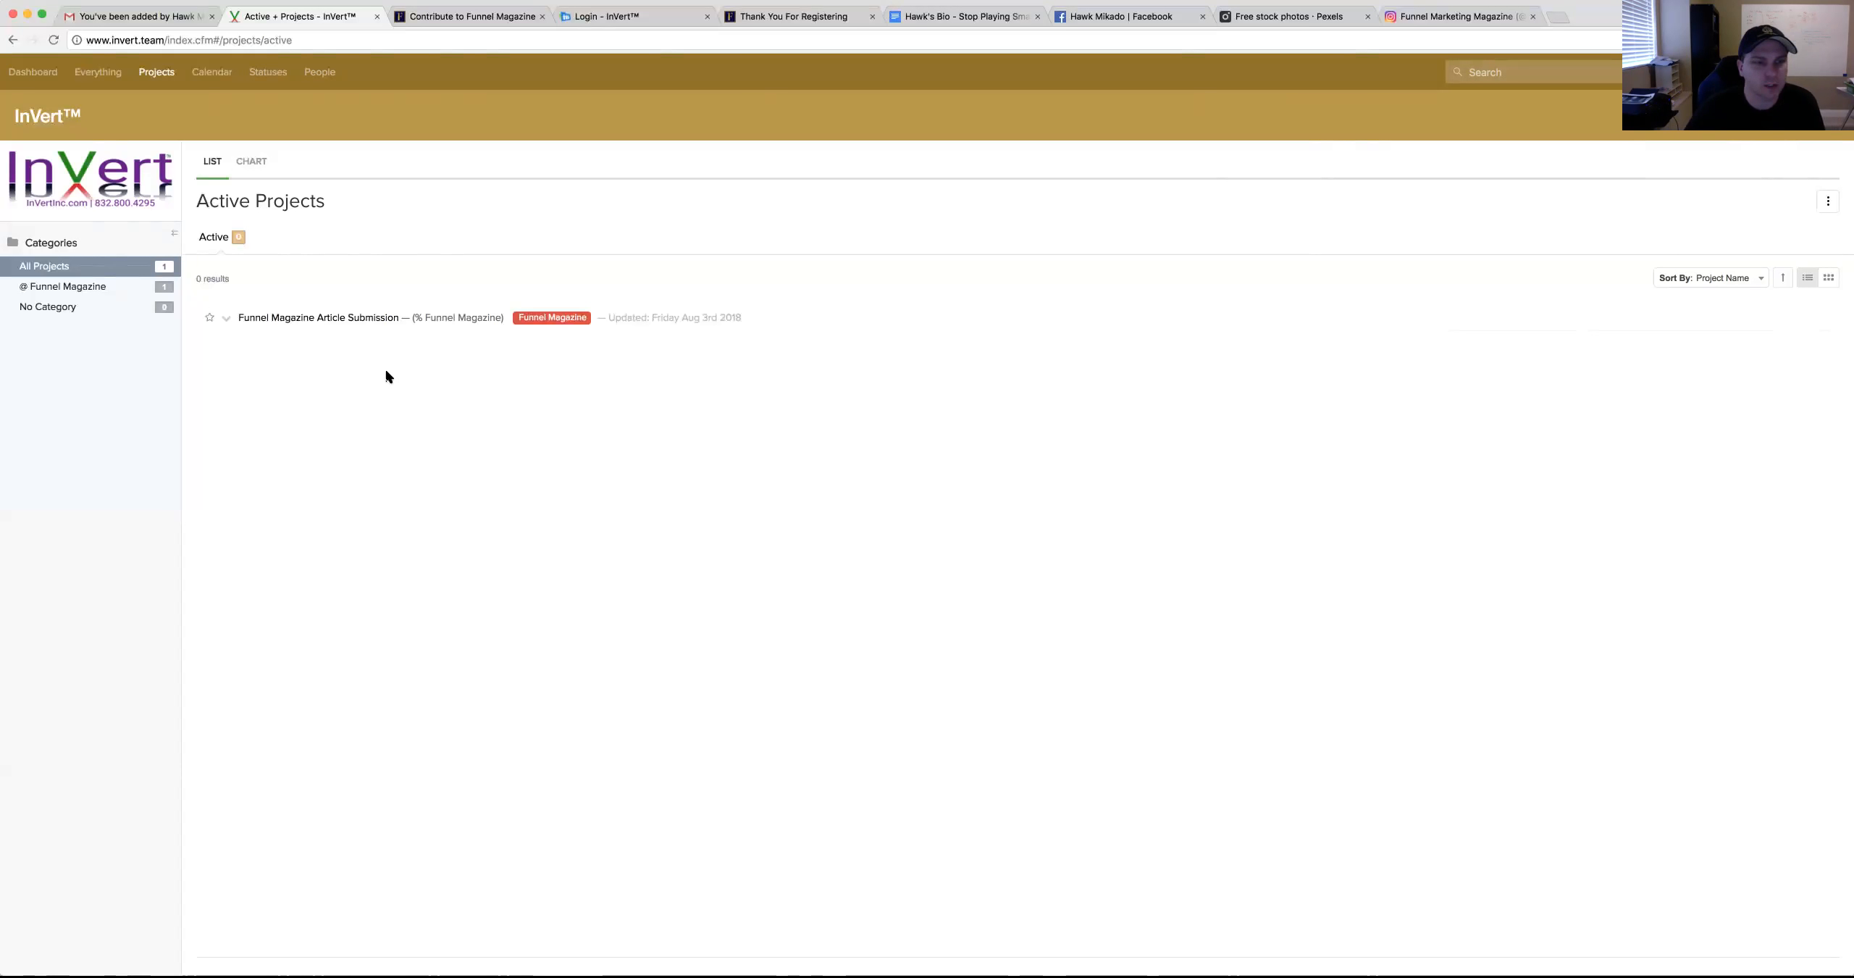
# Review the InVert invitation email and switch to InVert's Active Projects tab
pyautogui.click(115, 10)
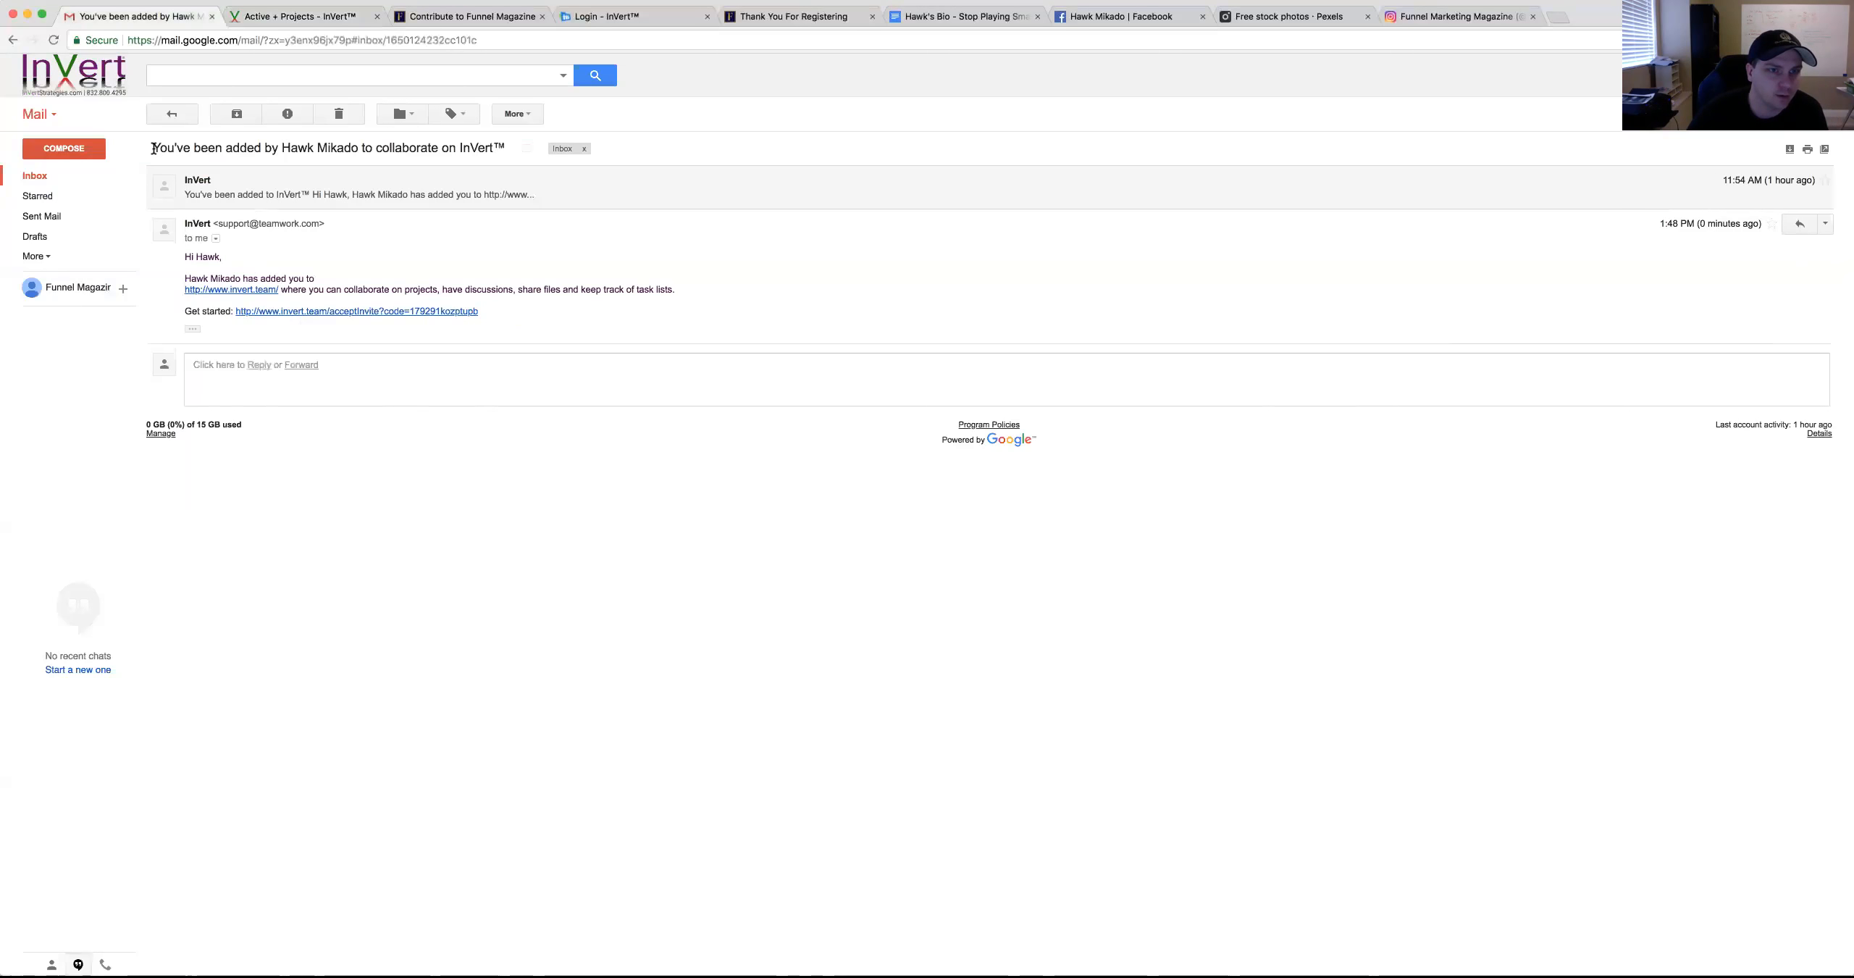
pyautogui.moveTo(149, 147); pyautogui.dragTo(507, 152)
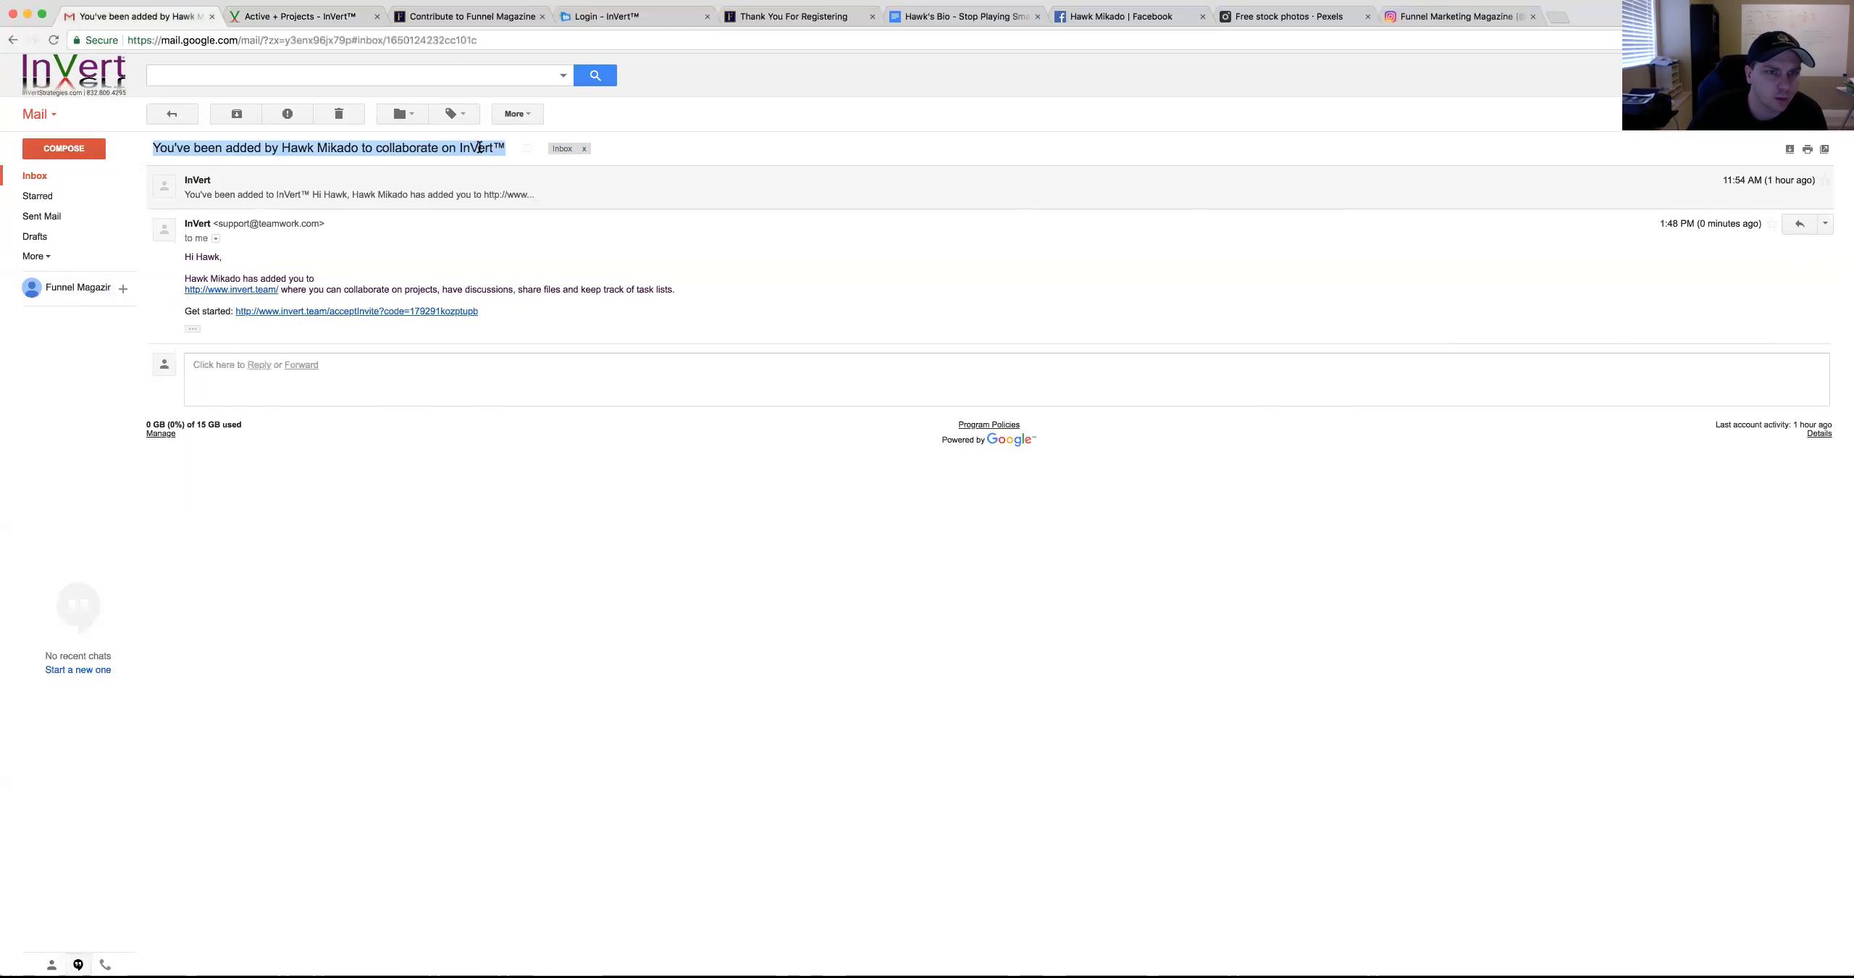
pyautogui.click(479, 147)
pyautogui.click(289, 16)
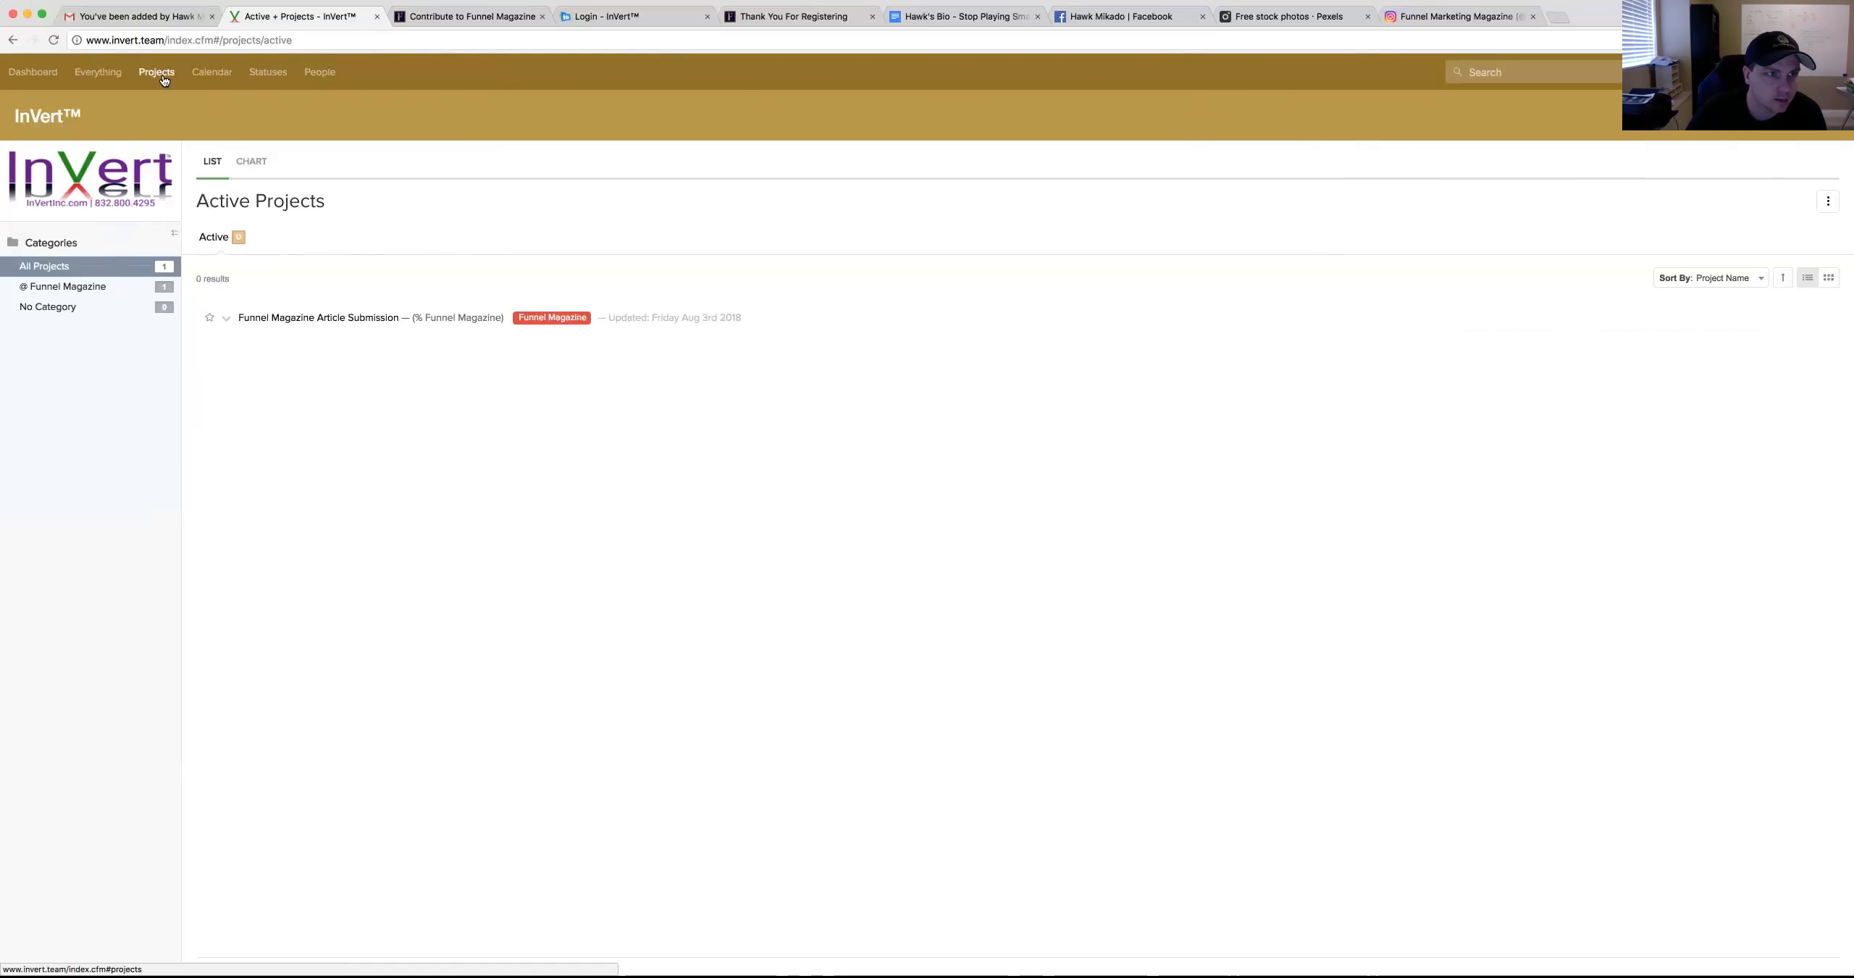
# Open the Funnel Magazine Article Submission project and scroll through its task lists
pyautogui.click(319, 318)
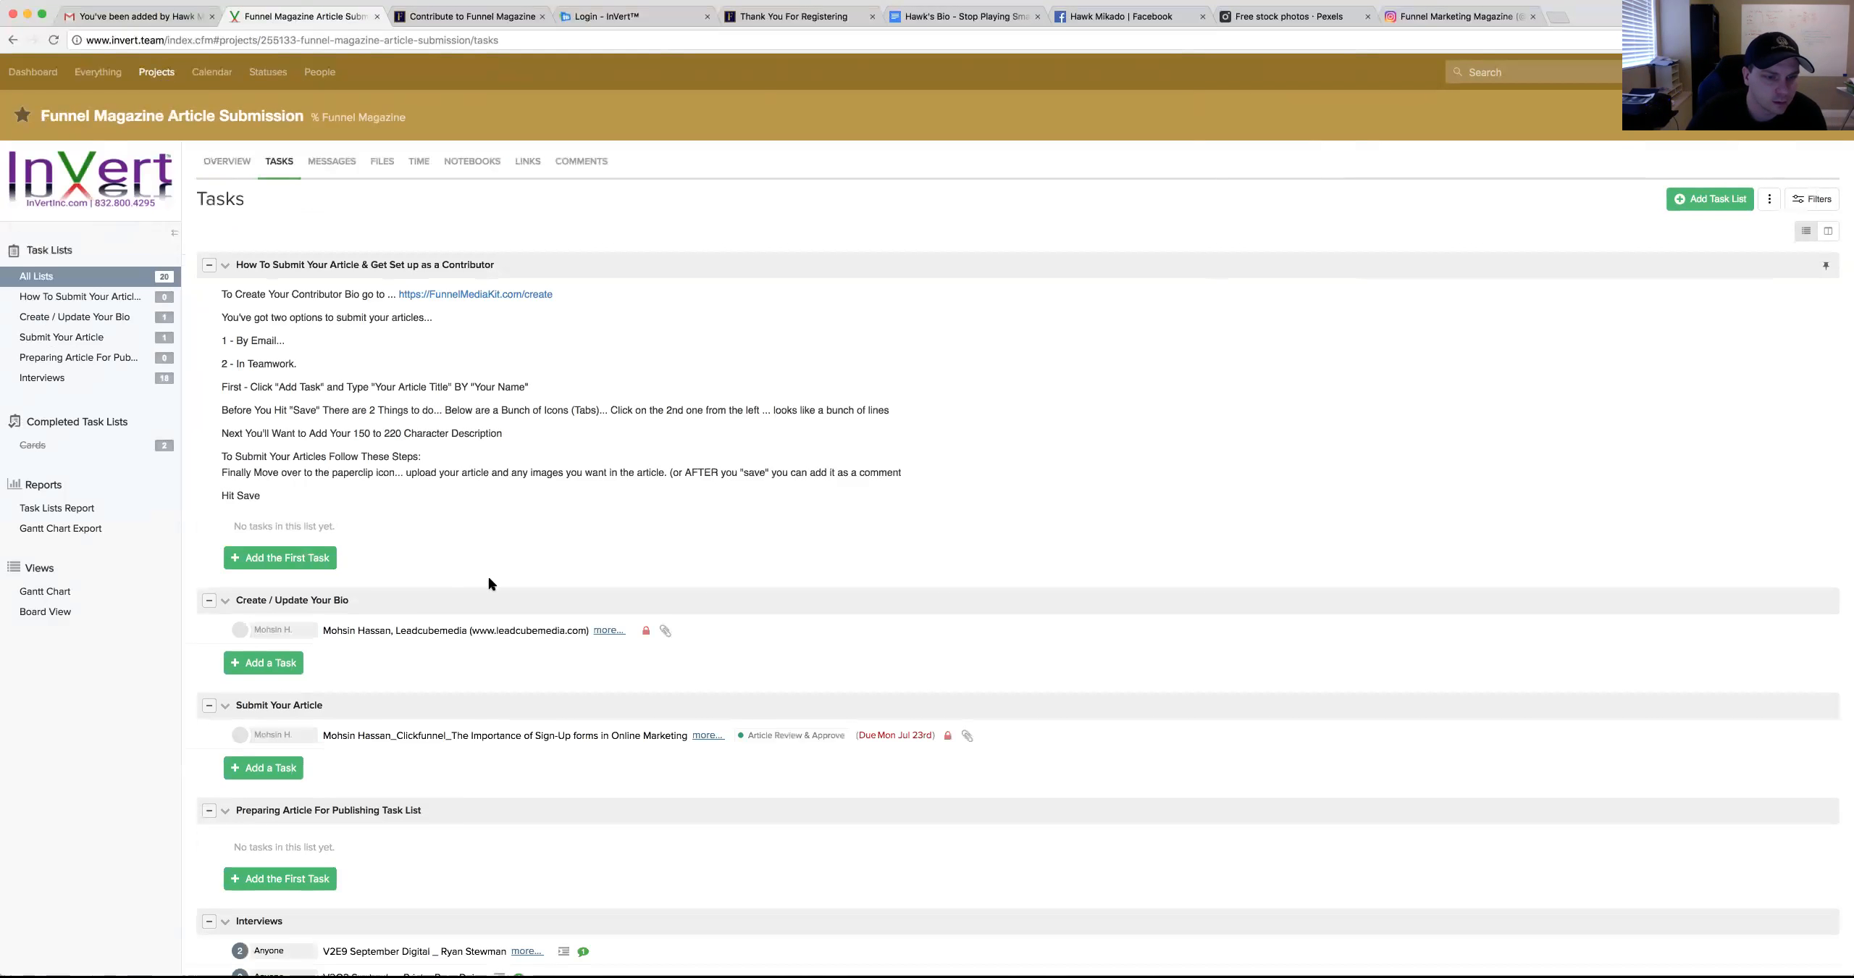
pyautogui.scroll(-1, 488, 594)
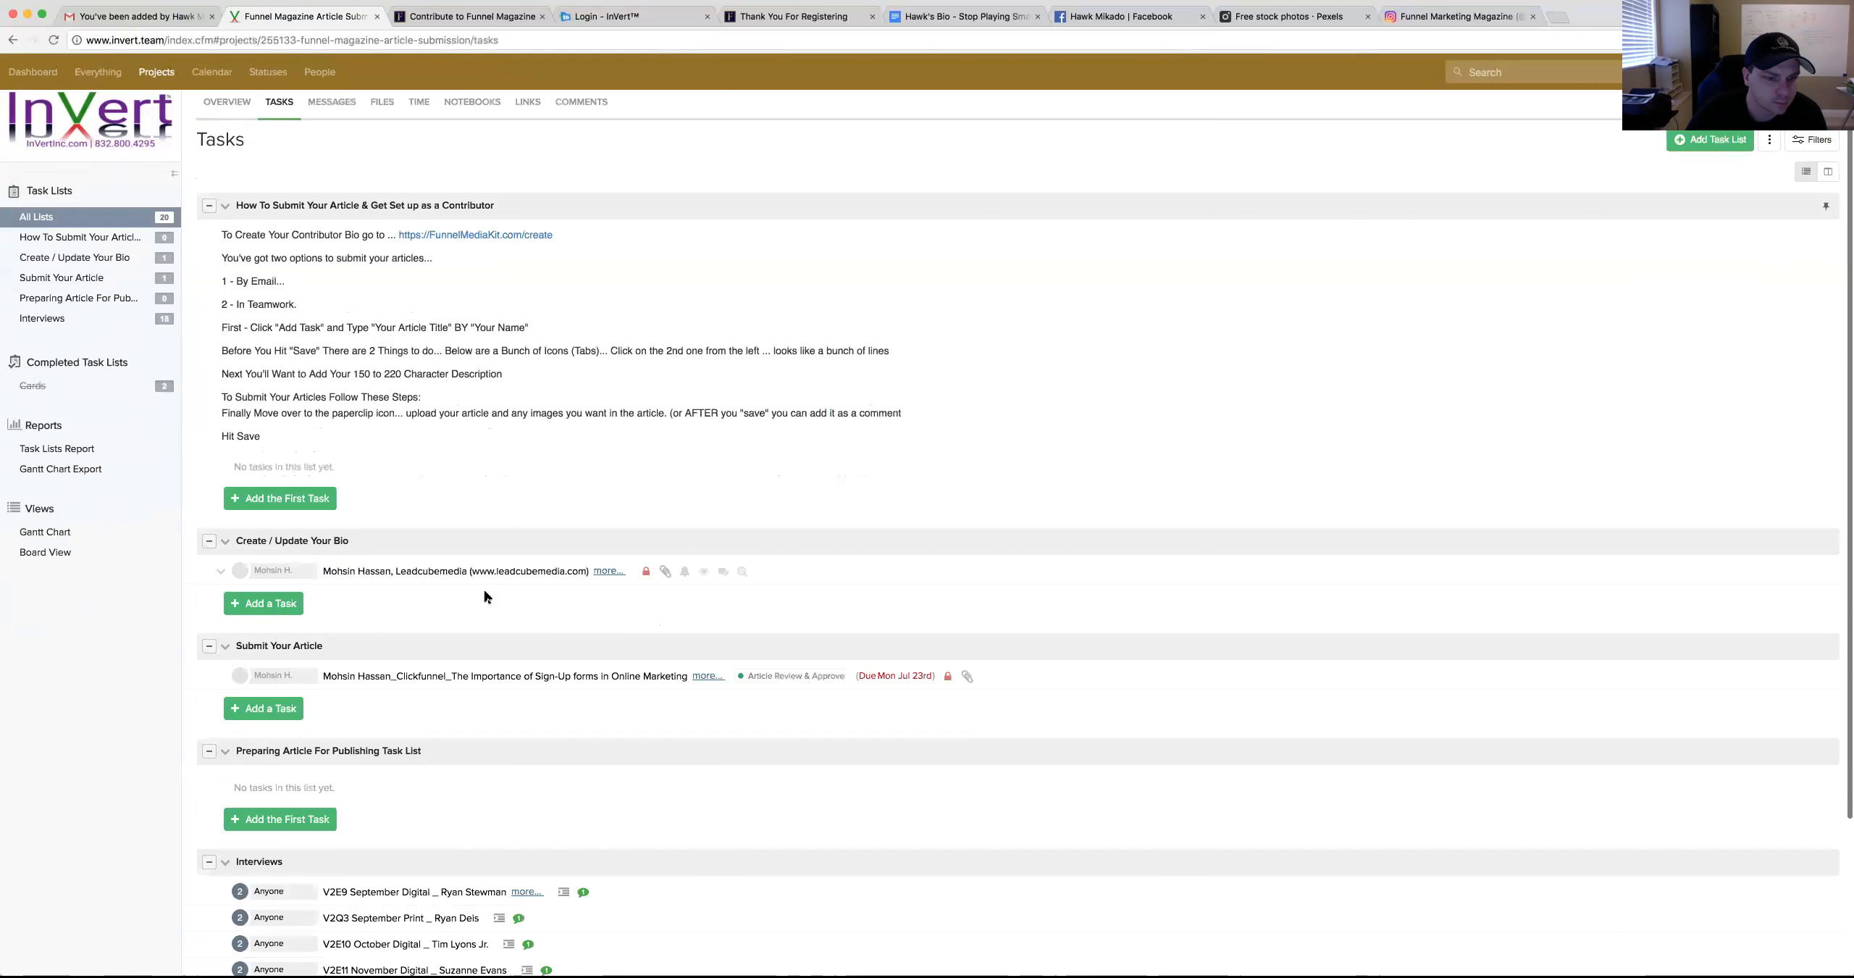
pyautogui.scroll(-2, 485, 591)
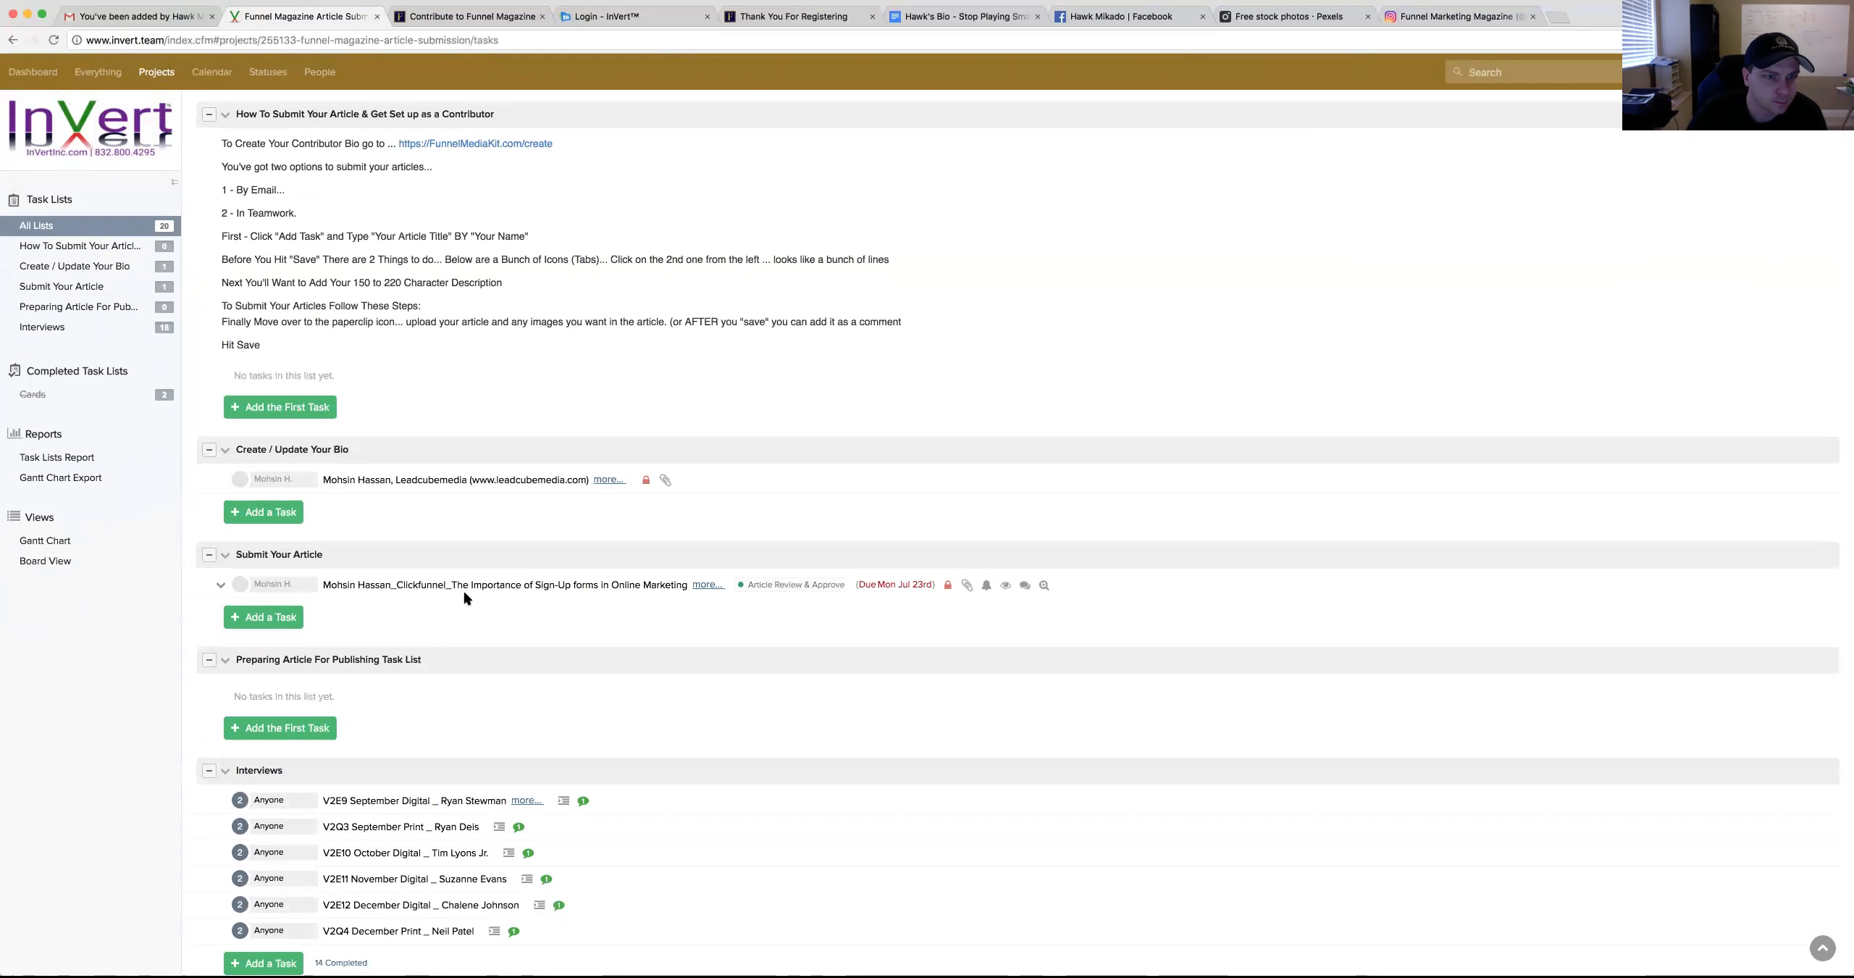
pyautogui.scroll(-2, 464, 595)
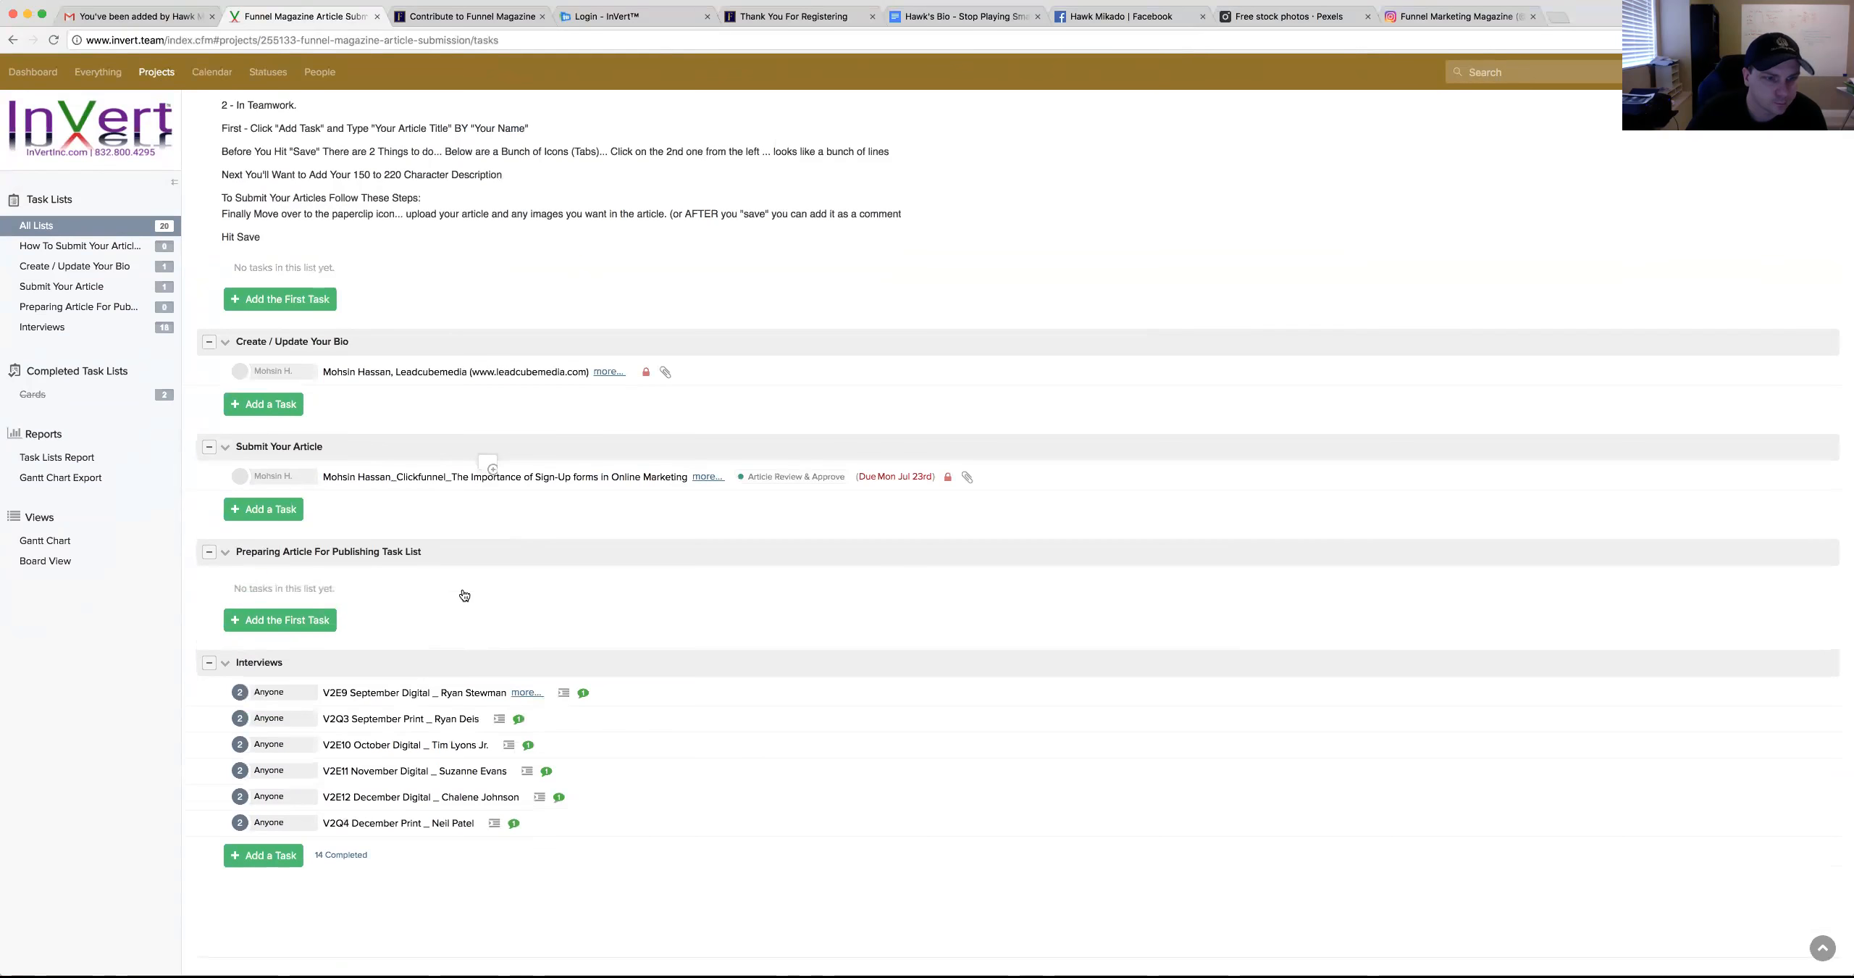